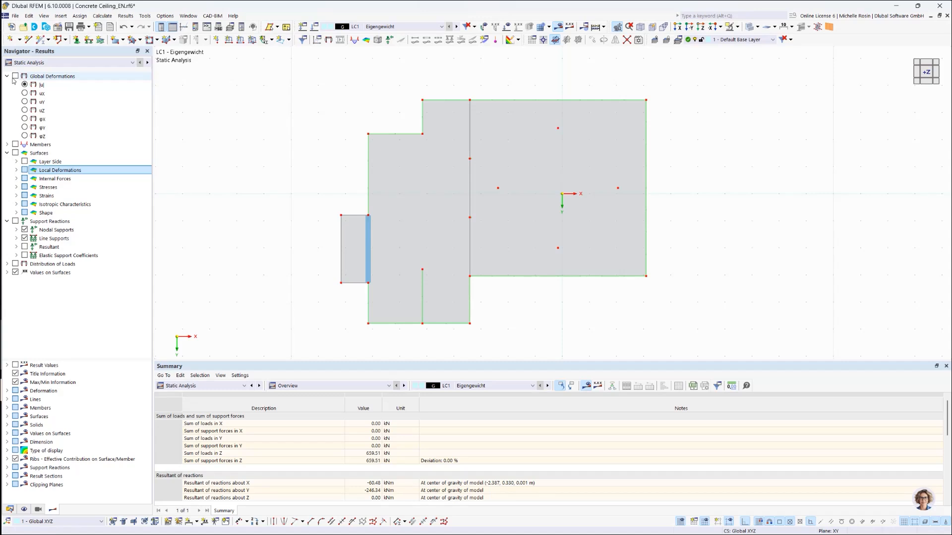
# Step: Display the global deformations |u| on the ceiling and hide the result values on surfaces
pyautogui.click(15, 76)
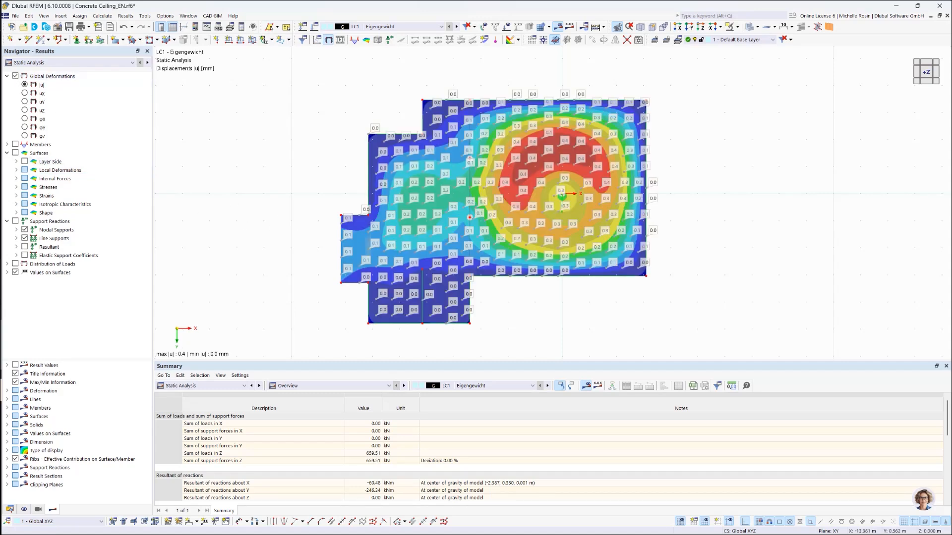
pyautogui.click(16, 272)
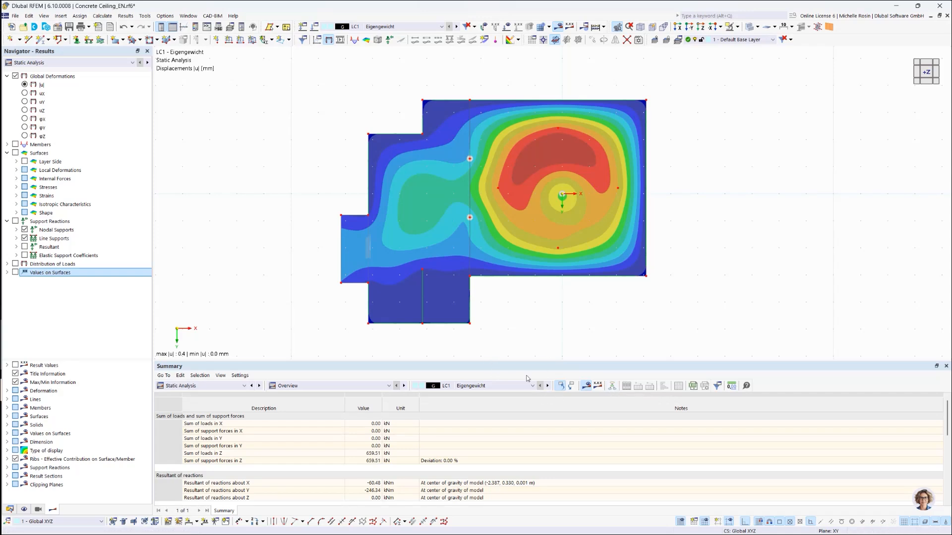
# Step: Examine the calculation steps in an enlarged Solver Flow graph, and close it
pyautogui.click(612, 386)
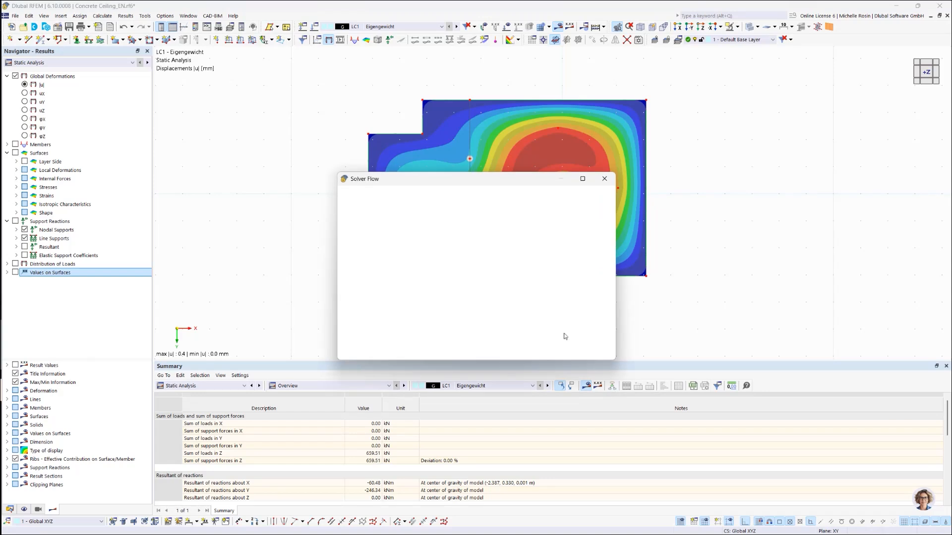
pyautogui.moveTo(337, 172); pyautogui.dragTo(192, 50)
pyautogui.moveTo(615, 358); pyautogui.dragTo(826, 364)
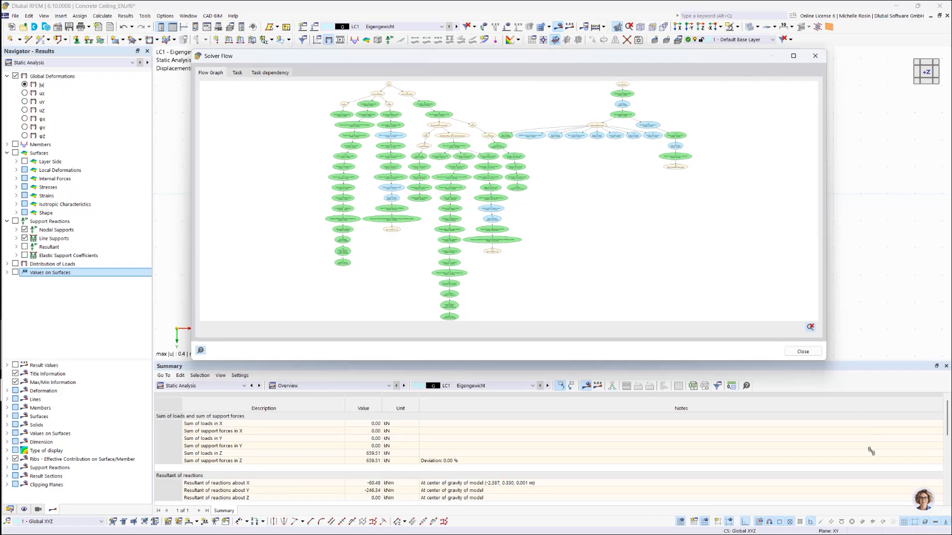
pyautogui.moveTo(871, 451); pyautogui.dragTo(878, 464)
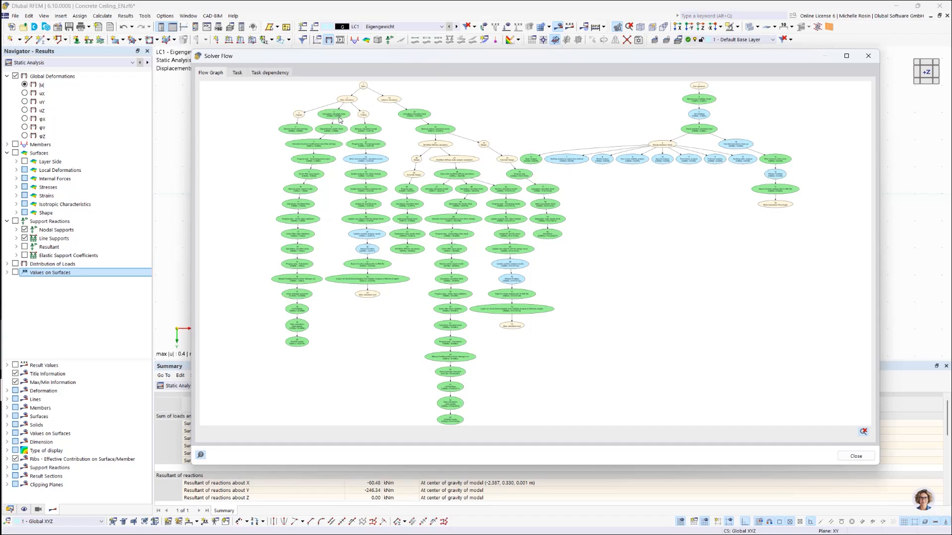
pyautogui.scroll(2, 340, 118)
pyautogui.scroll(1, 340, 124)
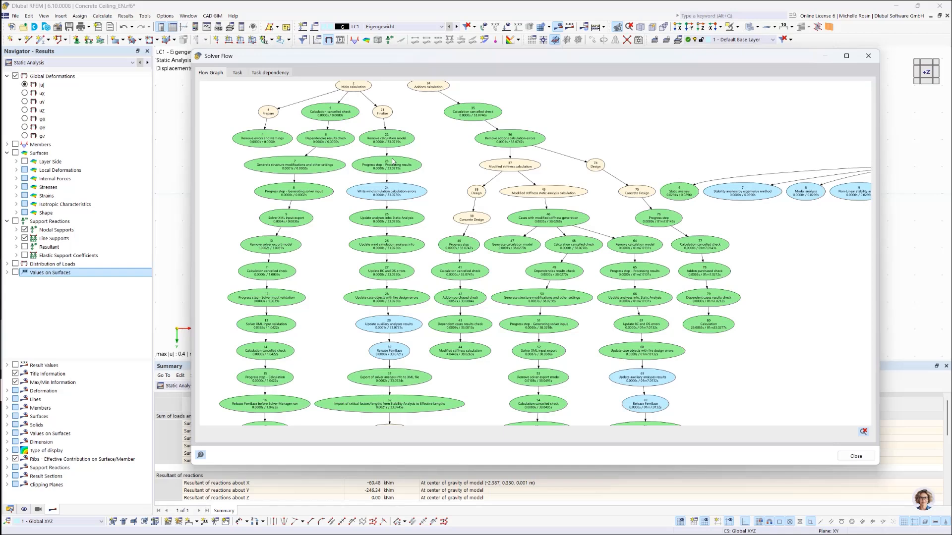
pyautogui.scroll(1, 399, 176)
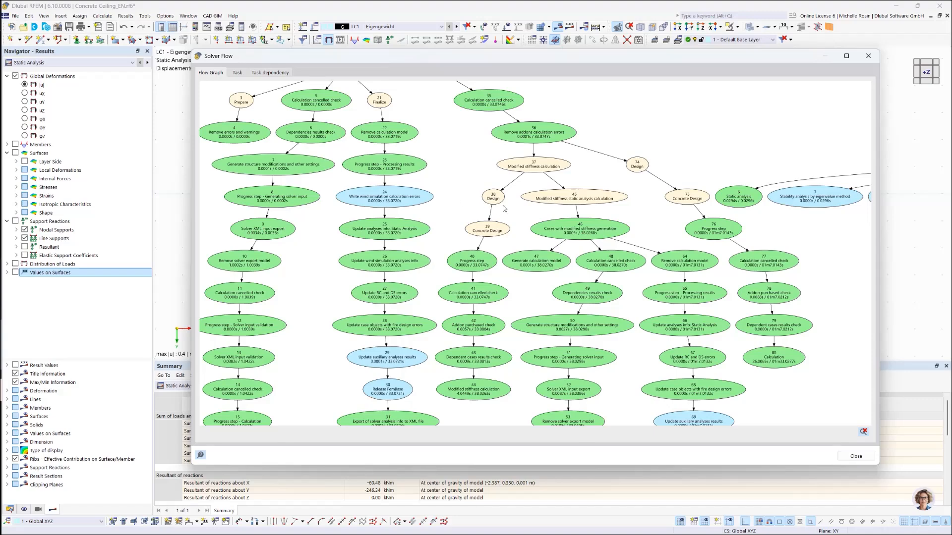
pyautogui.scroll(-2, 504, 208)
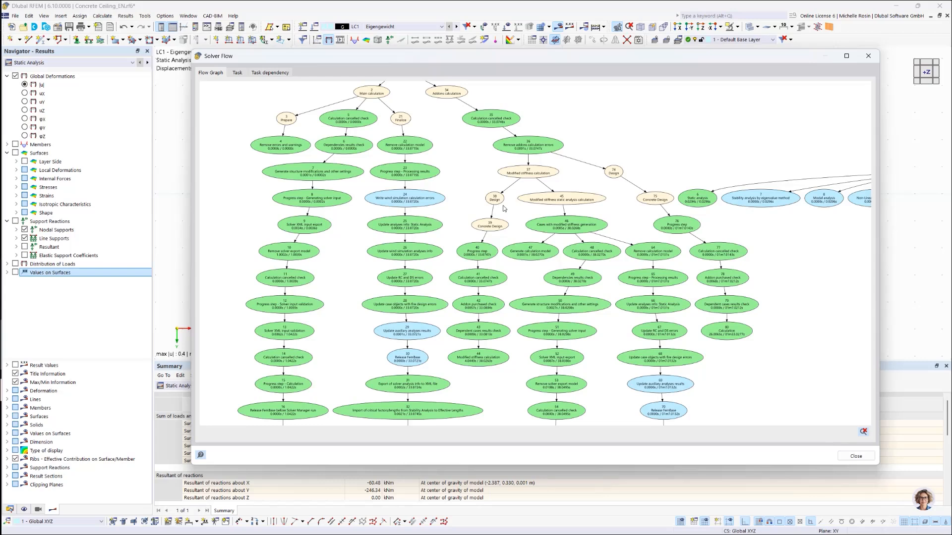
pyautogui.click(855, 457)
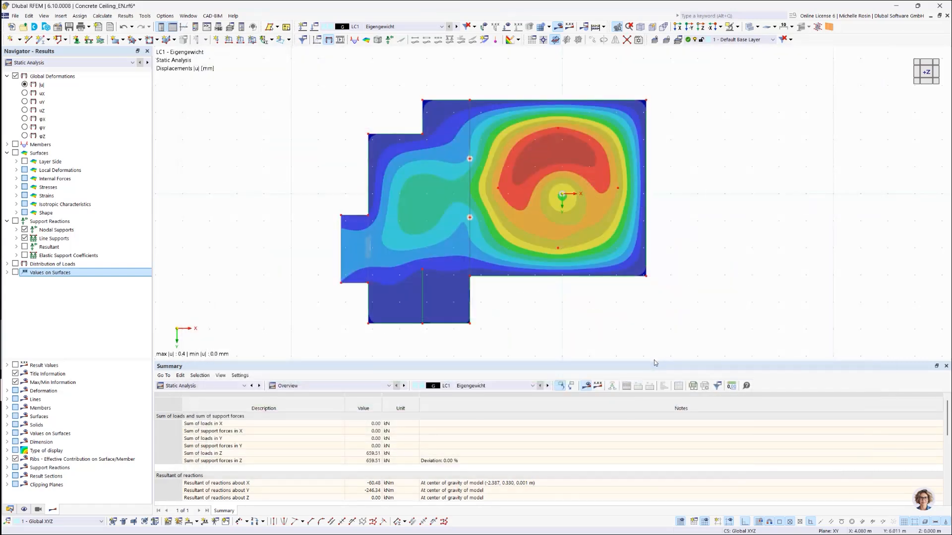
# Step: Try to export the current Summary table as an XLSX file
pyautogui.click(693, 386)
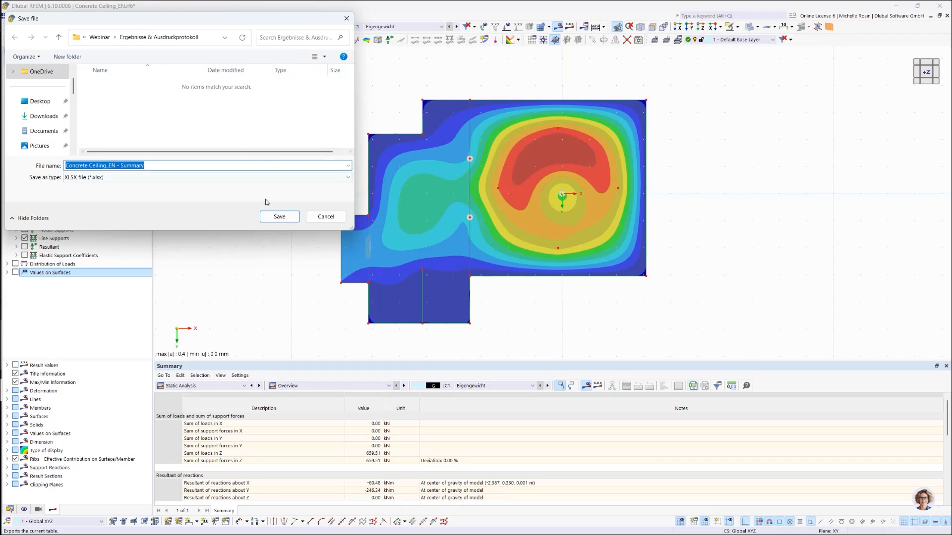
pyautogui.click(326, 218)
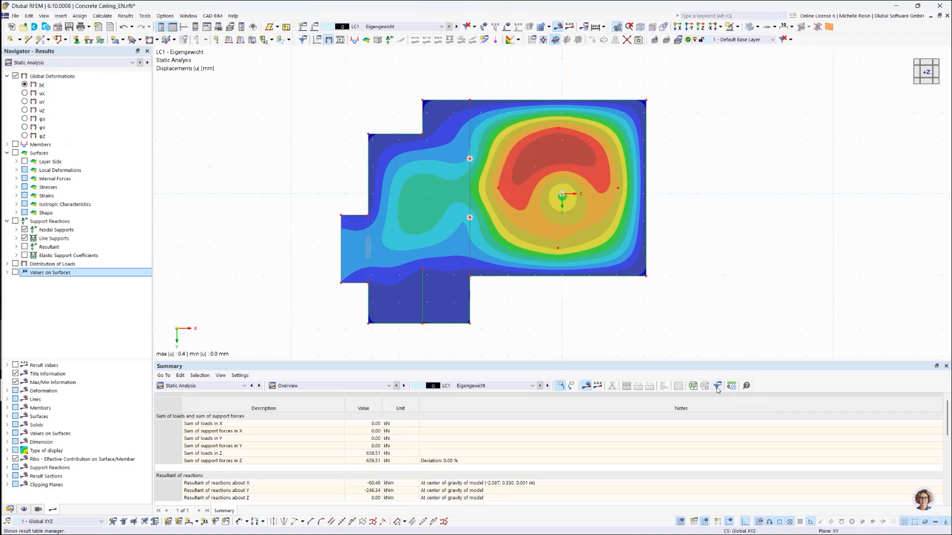
# Step: In the Result Table Manager, exclude the member Global Deformations and Local Deformations tables, and include both again
pyautogui.click(718, 390)
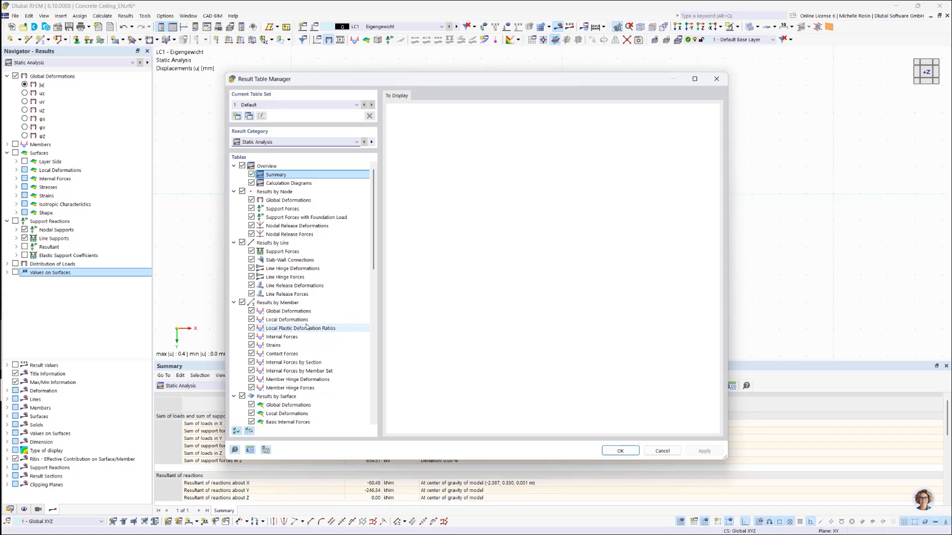
pyautogui.click(256, 312)
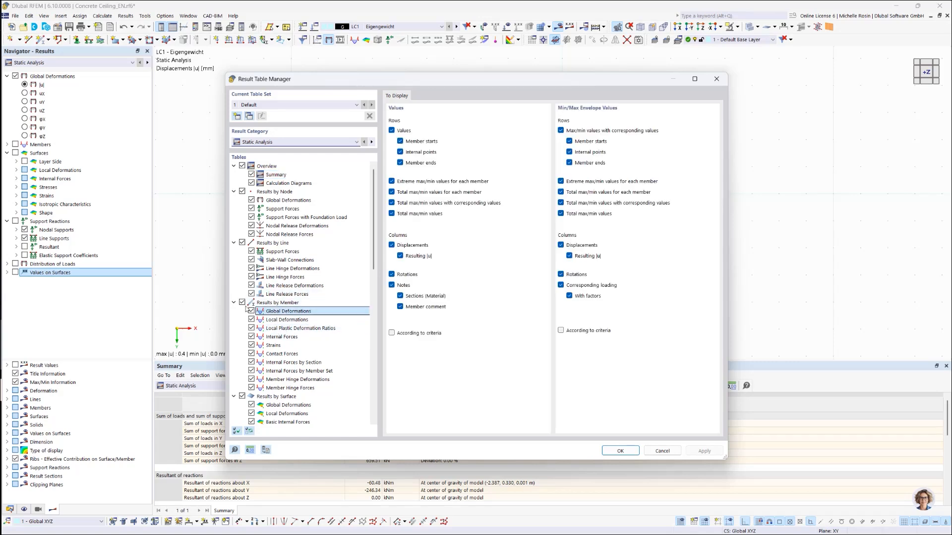
pyautogui.click(251, 311)
pyautogui.click(251, 320)
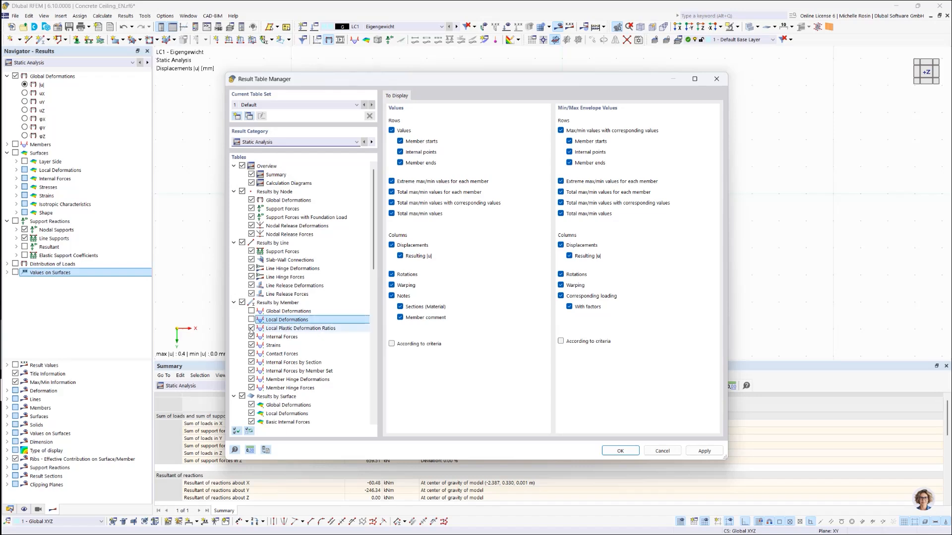
pyautogui.click(252, 320)
pyautogui.click(252, 311)
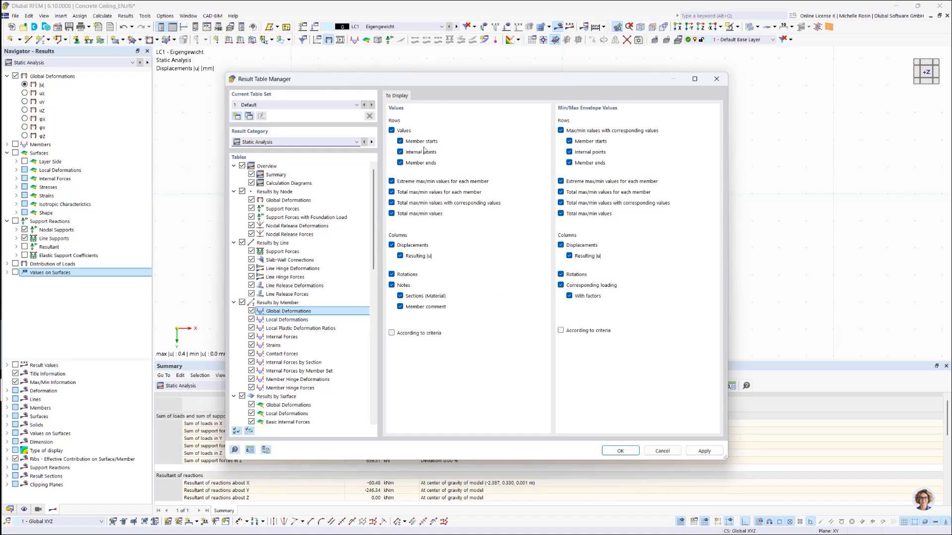
# Step: Enable criteria-based row display for the member Global Deformations values, view its criteria settings, and disable it again
pyautogui.click(401, 143)
pyautogui.click(400, 142)
pyautogui.click(392, 334)
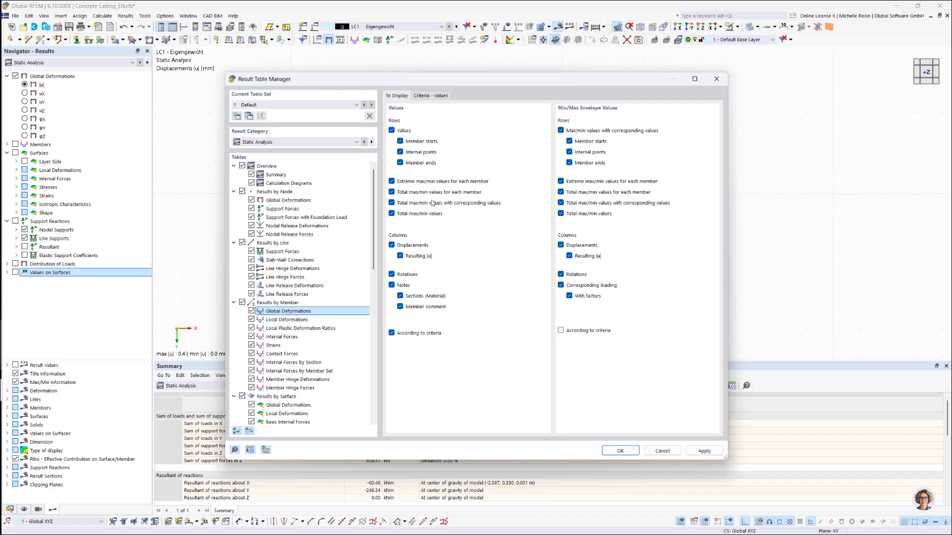
pyautogui.click(435, 96)
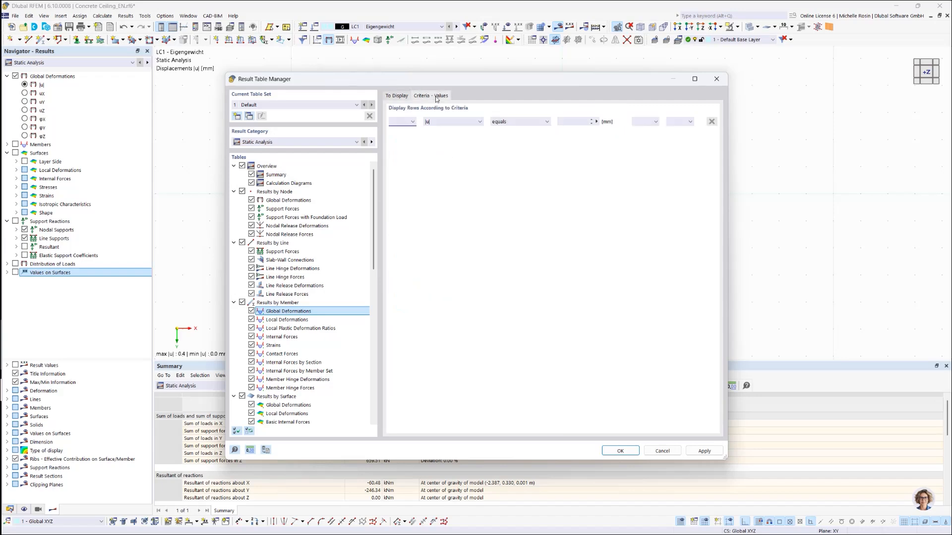
pyautogui.click(405, 98)
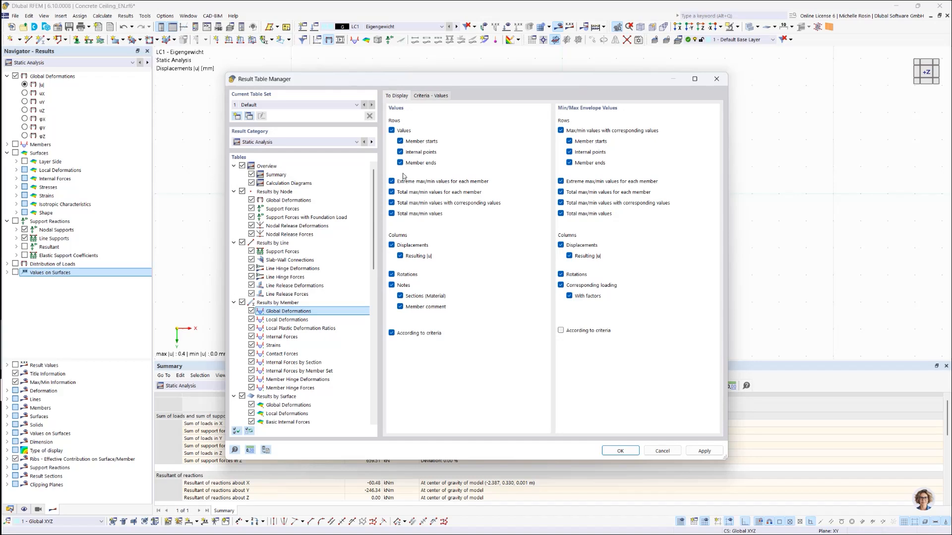
pyautogui.click(392, 333)
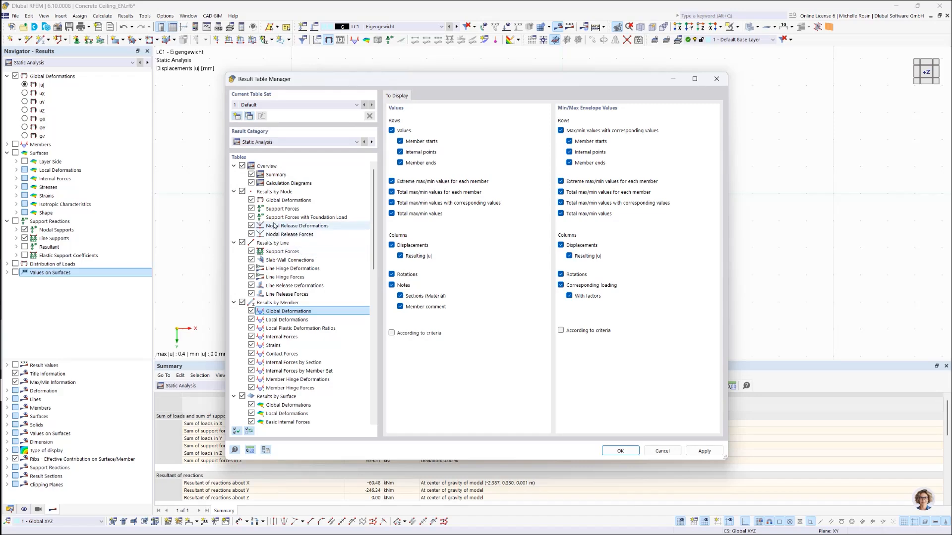
# Step: Exclude the line Support Forces and Slab-Wall Connections tables, include both again, and accept the table settings
pyautogui.click(251, 251)
pyautogui.click(251, 260)
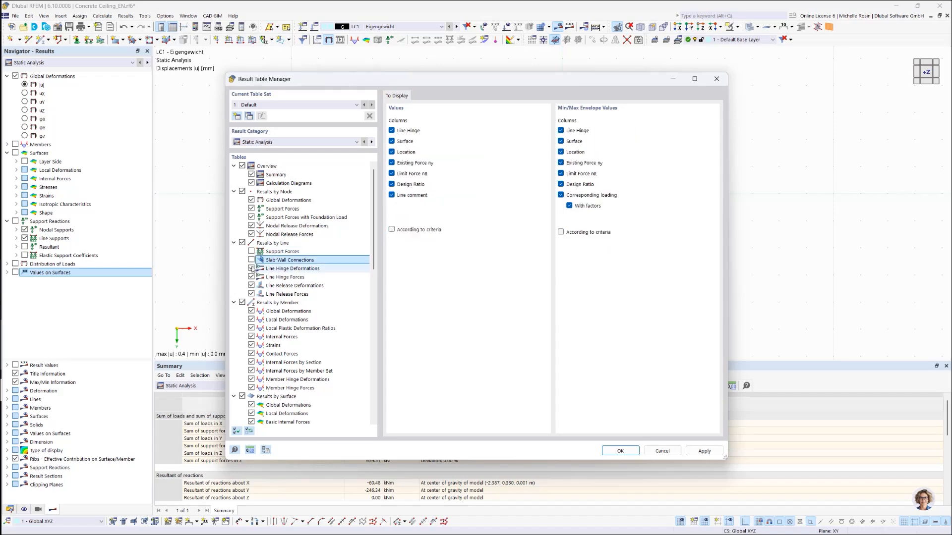
pyautogui.click(251, 259)
pyautogui.click(251, 252)
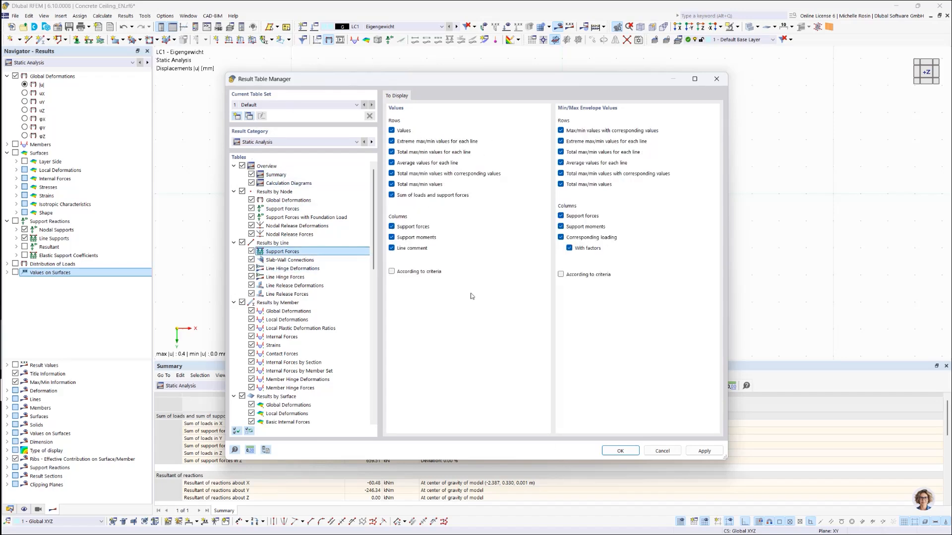
pyautogui.click(623, 454)
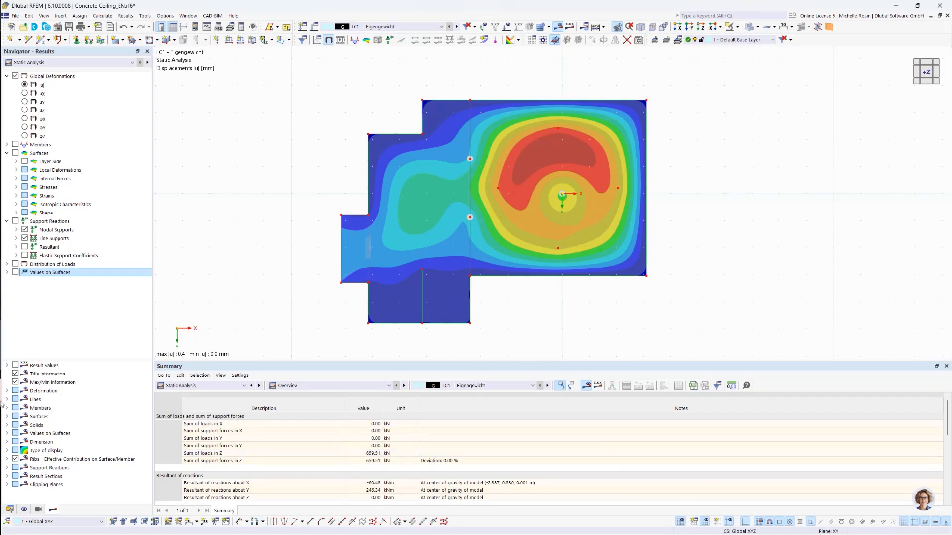
# Step: List the model's nodes in the data navigator and find node 27 in the graphics area
pyautogui.click(8, 510)
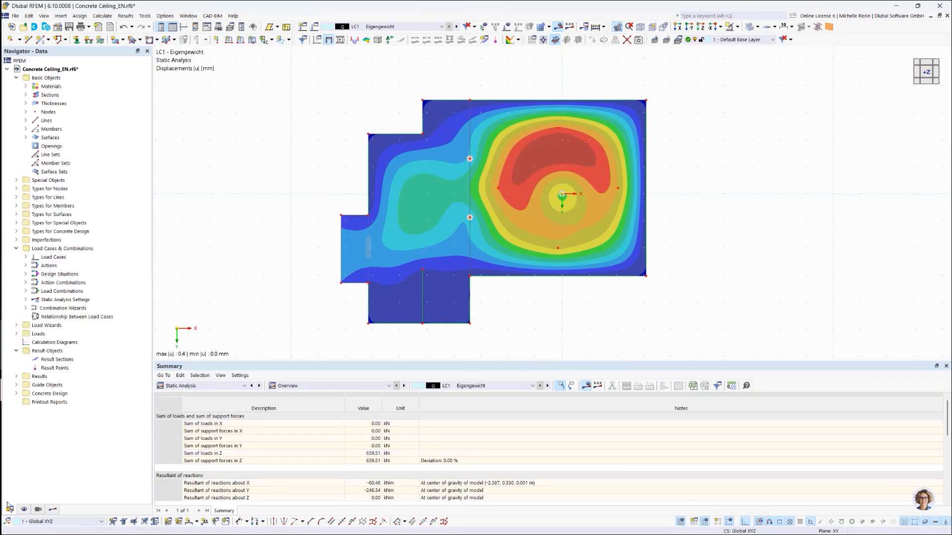
pyautogui.click(16, 250)
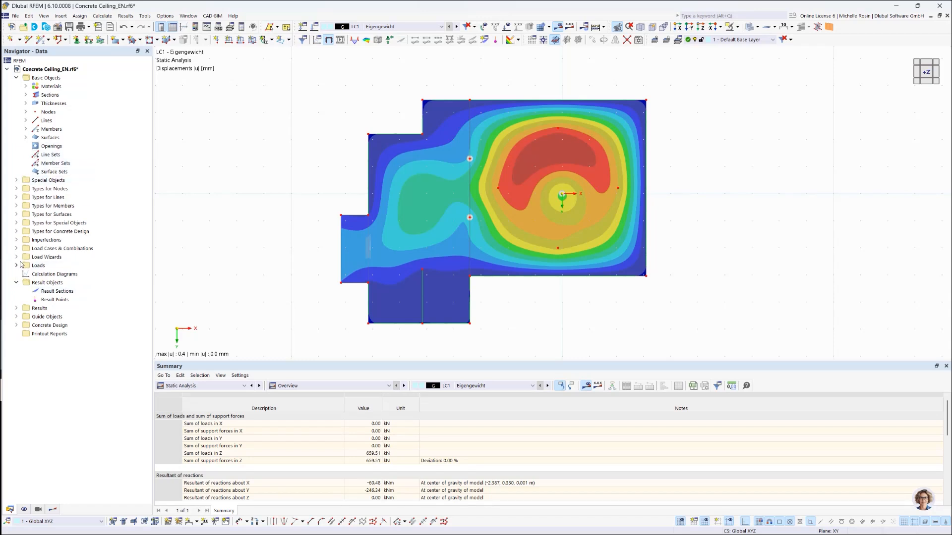
pyautogui.click(25, 112)
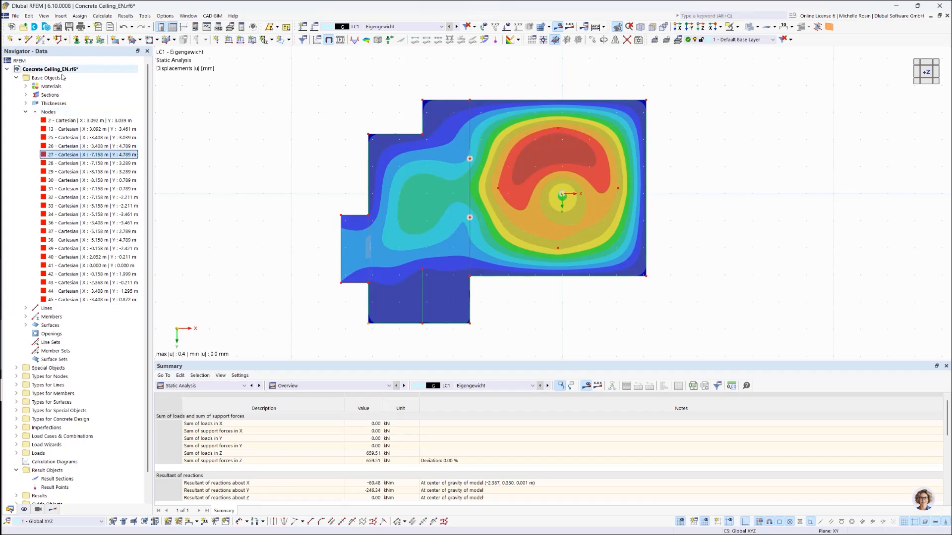
pyautogui.click(62, 157)
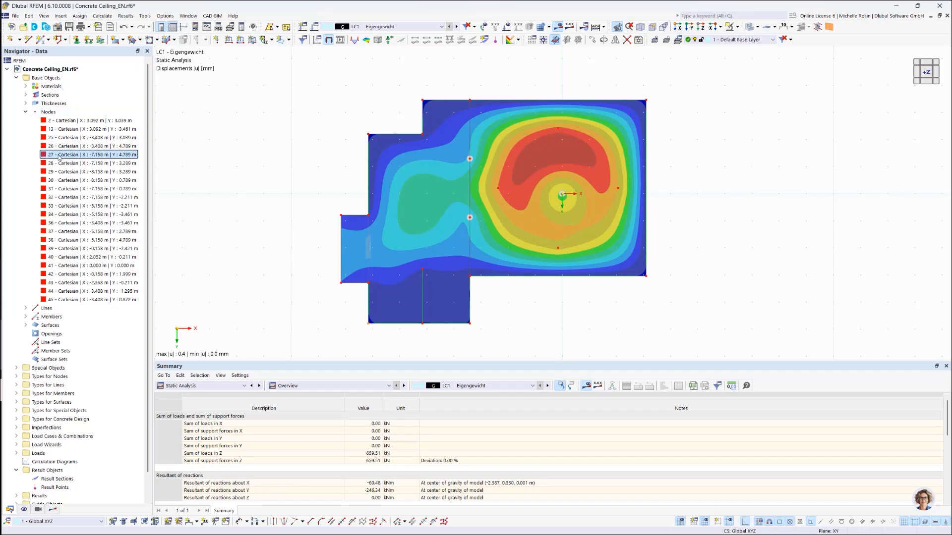
pyautogui.rightClick(59, 157)
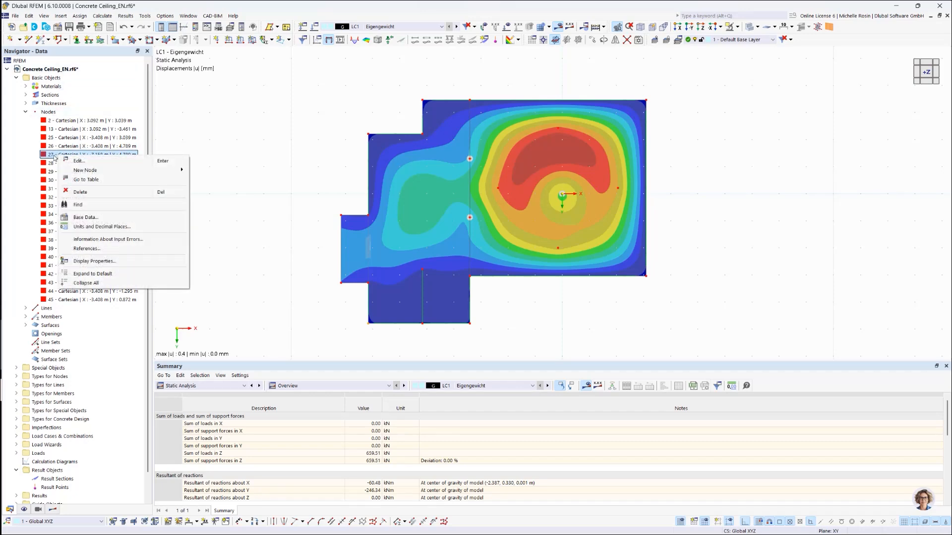
pyautogui.click(70, 205)
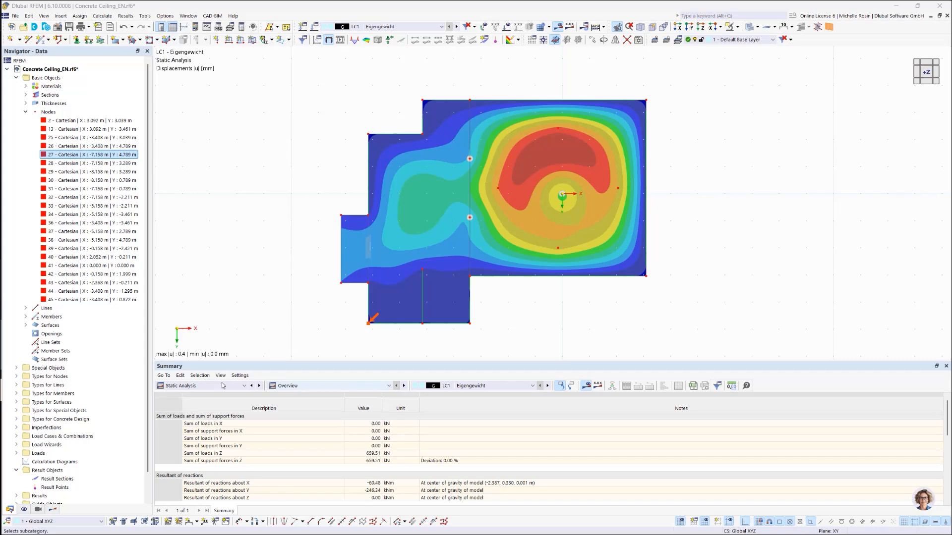
# Step: Switch the result table to the static analysis results by node
pyautogui.click(206, 386)
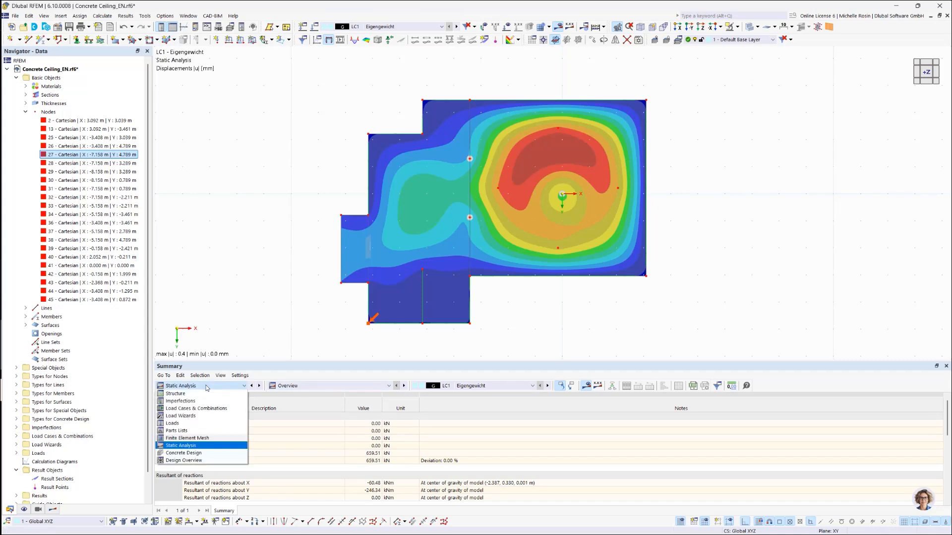
pyautogui.click(198, 446)
pyautogui.click(389, 386)
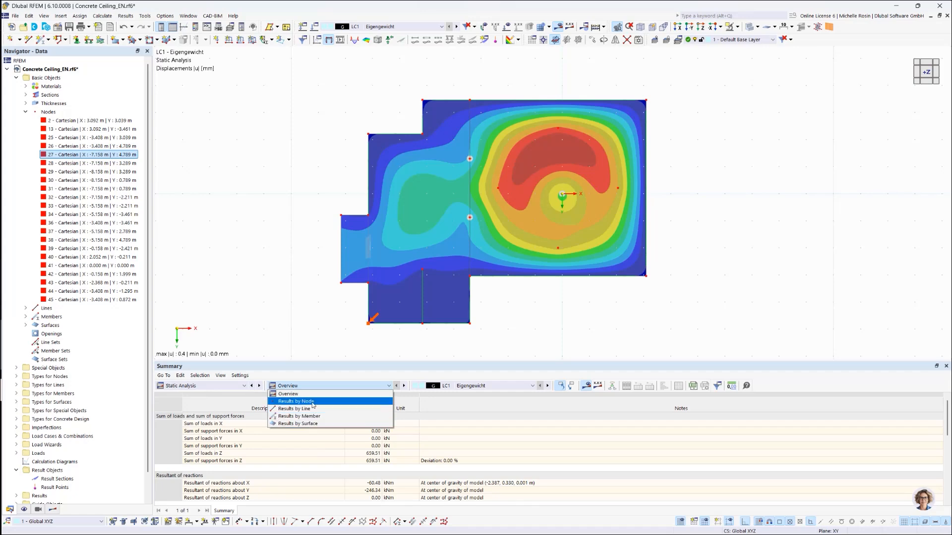
pyautogui.click(314, 402)
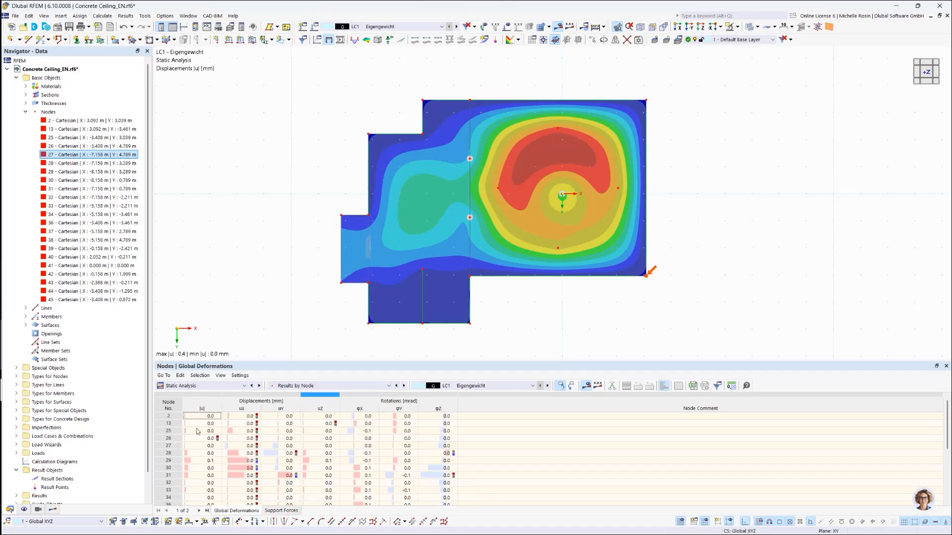
# Step: Locate individual nodes in the model from their Global Deformations table rows, including nodes 32, 26 and 27
pyautogui.click(168, 468)
pyautogui.click(170, 483)
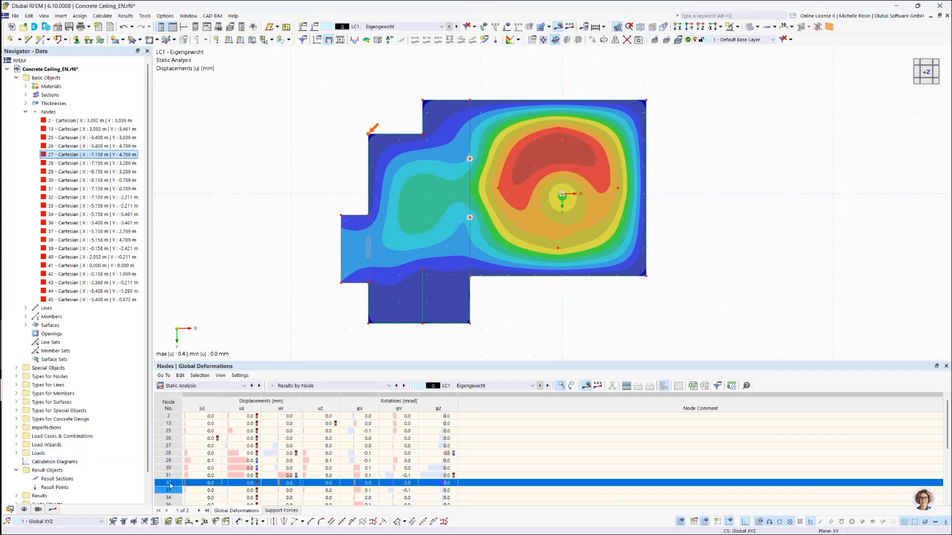
pyautogui.click(172, 460)
pyautogui.click(169, 438)
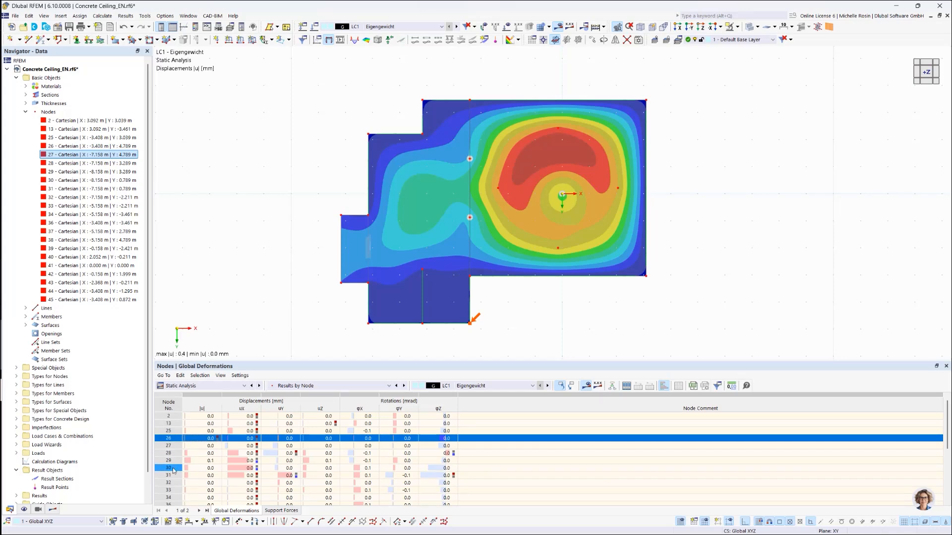
pyautogui.click(174, 468)
pyautogui.click(175, 446)
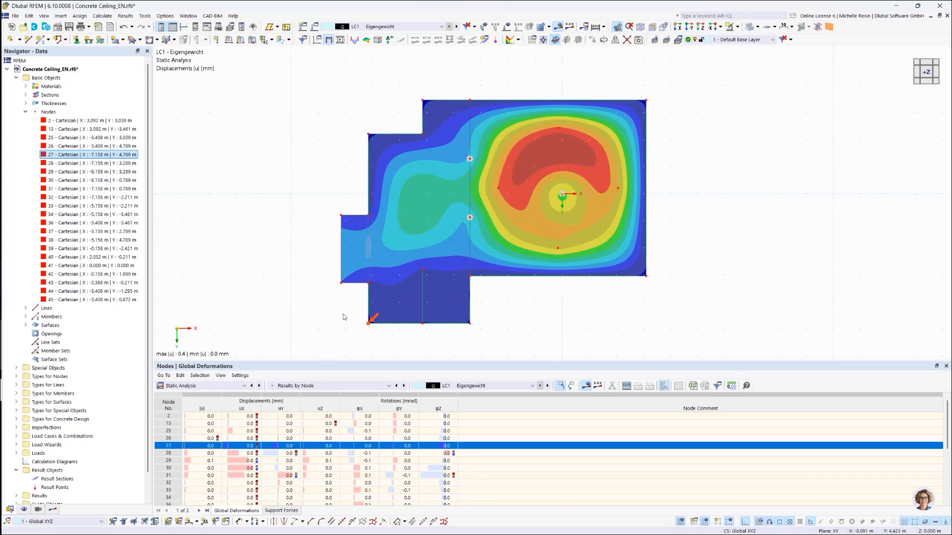
# Step: Create a result section of type 2 points and vector from X -9, Y 1 m to X 4, Y 1 m
pyautogui.click(25, 112)
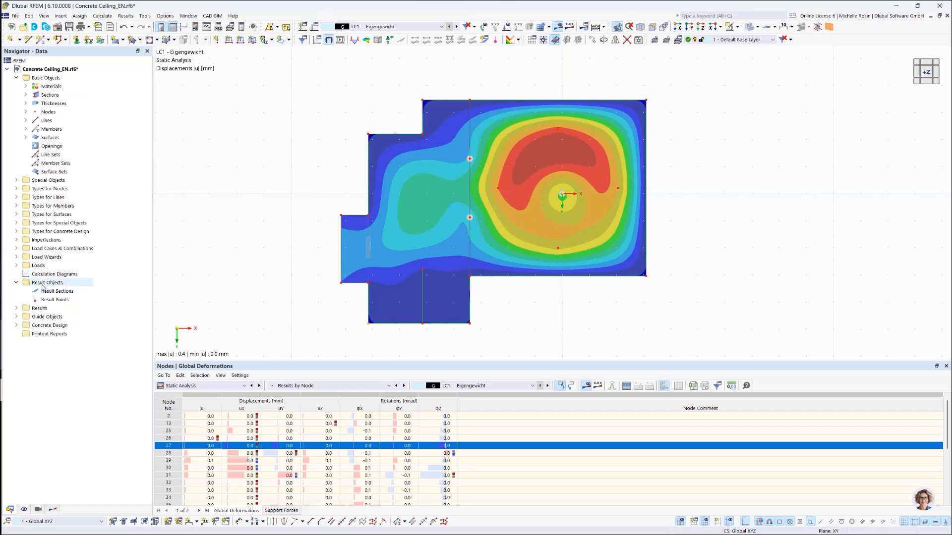
pyautogui.rightClick(76, 293)
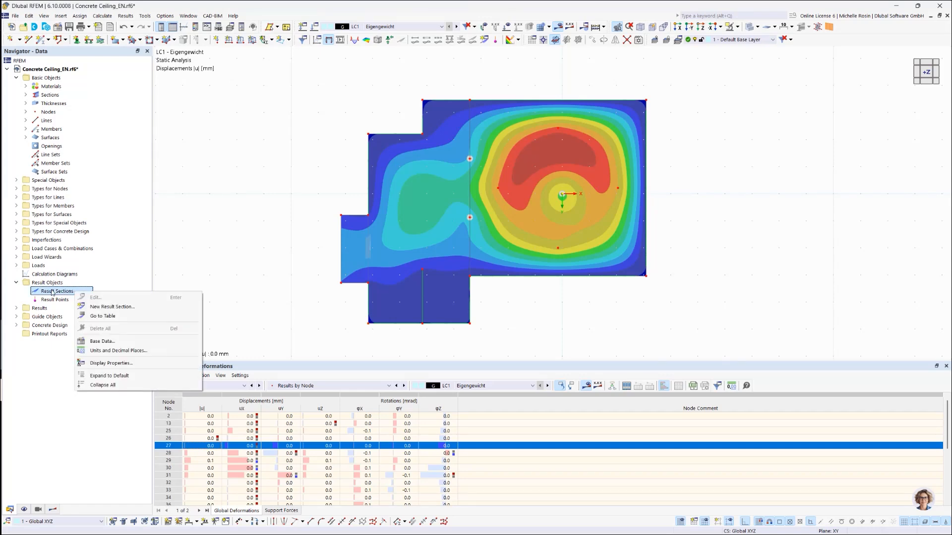
pyautogui.click(100, 310)
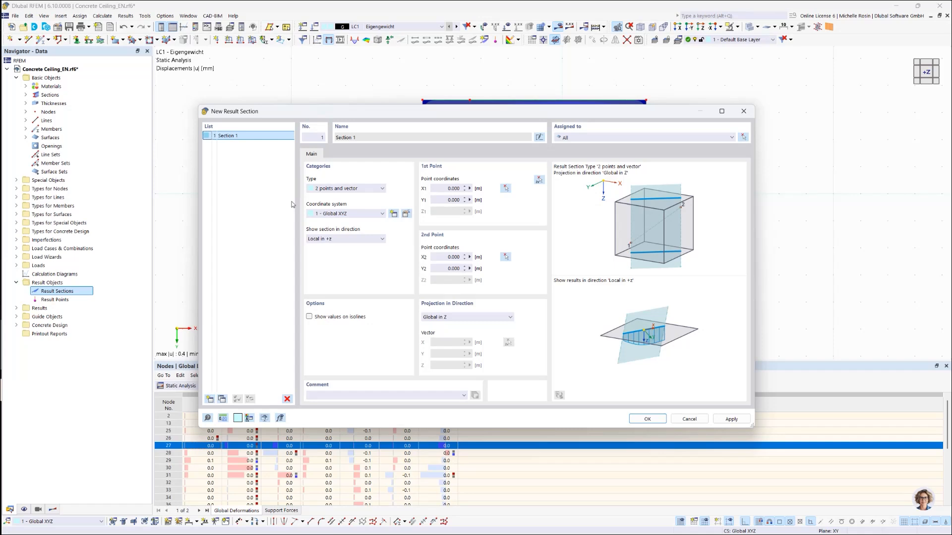
pyautogui.click(350, 189)
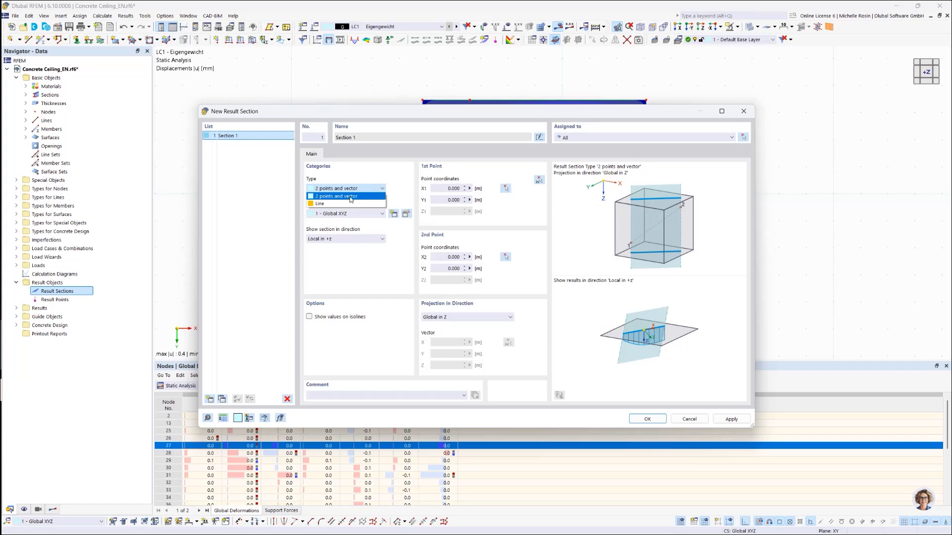
pyautogui.click(350, 196)
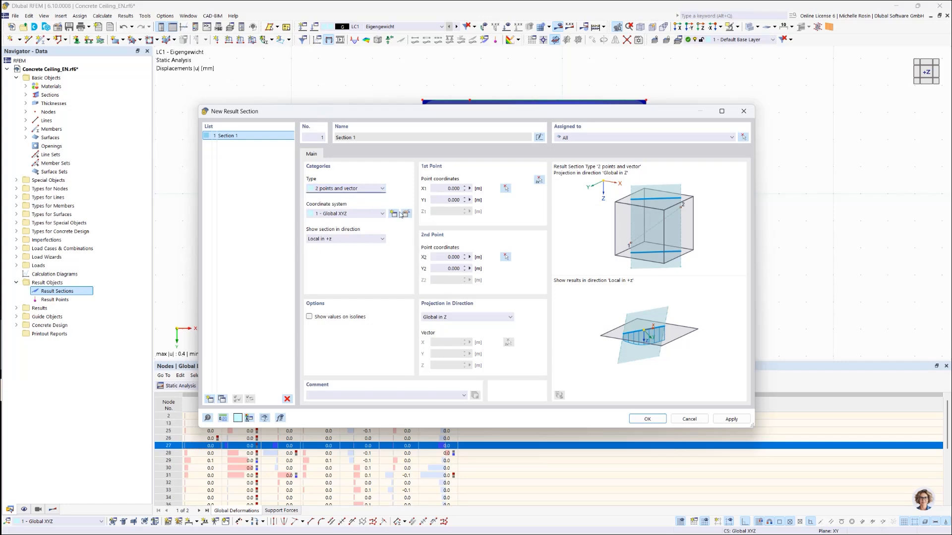
pyautogui.click(505, 189)
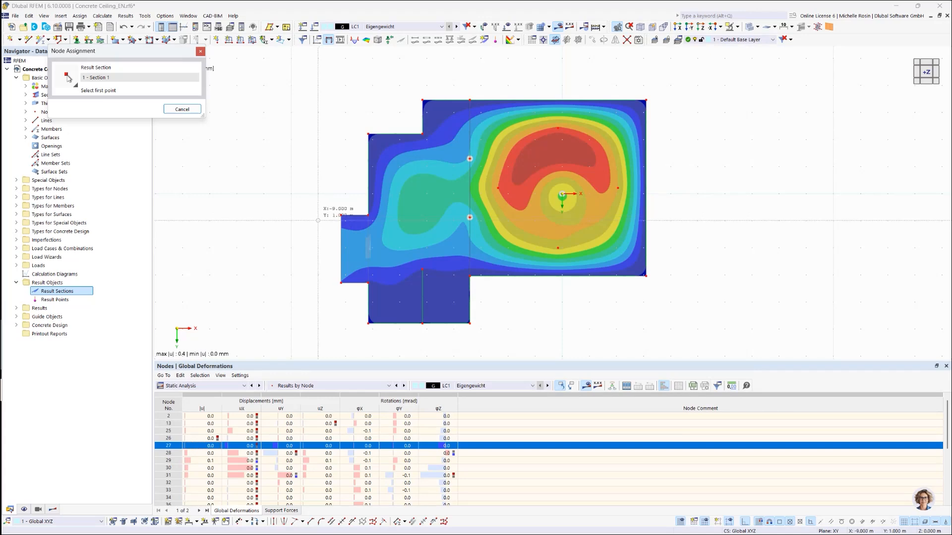
pyautogui.click(323, 218)
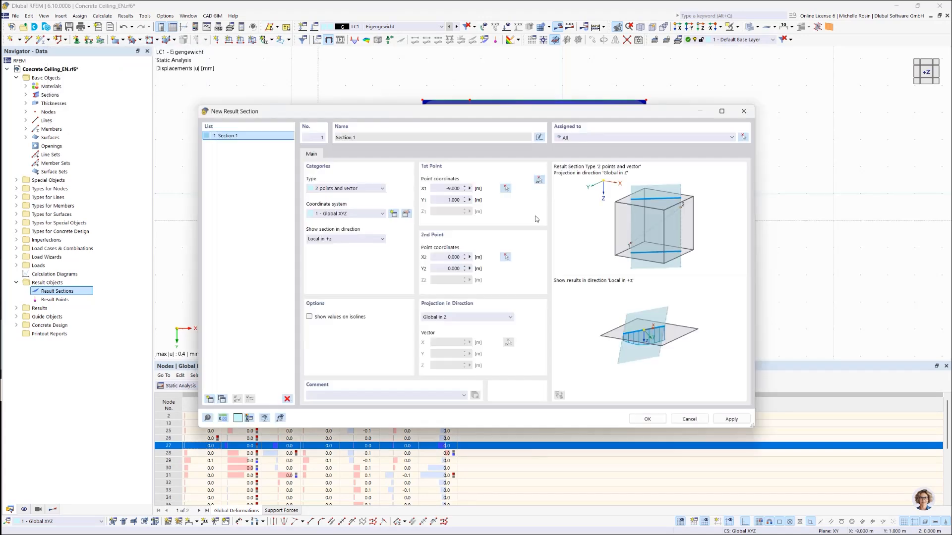
pyautogui.click(505, 257)
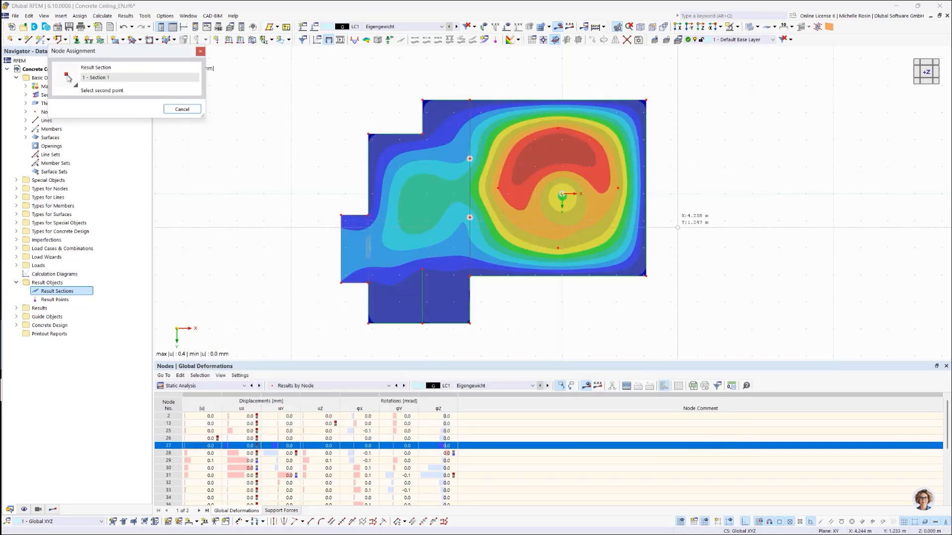
pyautogui.click(677, 228)
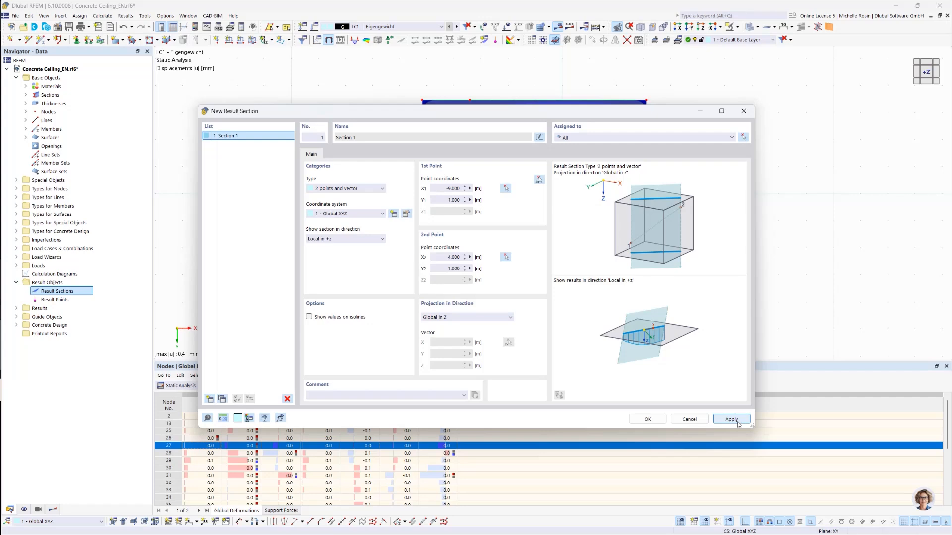
pyautogui.click(648, 420)
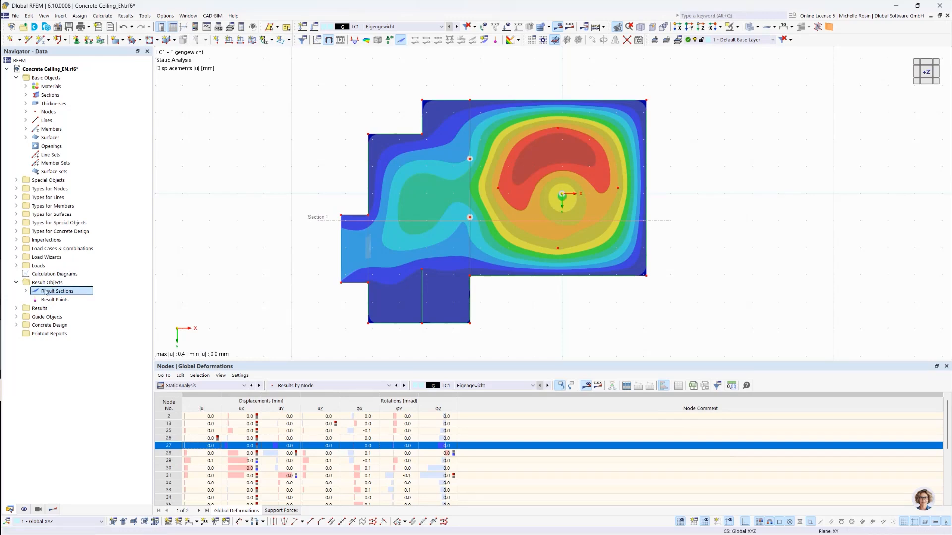
# Step: Add a second result section parallel to the first, from X -9, Y -2 m to X 4, Y -2 m
pyautogui.click(26, 292)
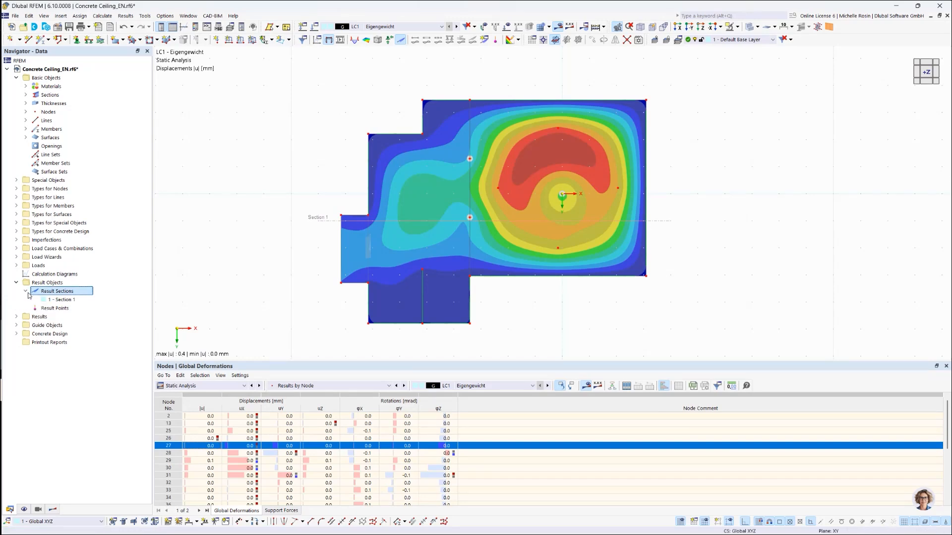
pyautogui.click(74, 299)
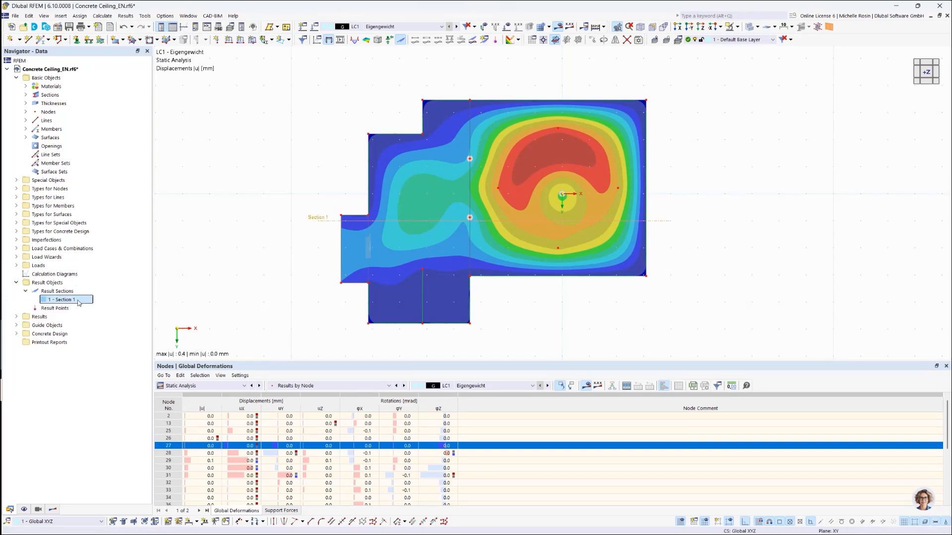
pyautogui.doubleClick(77, 301)
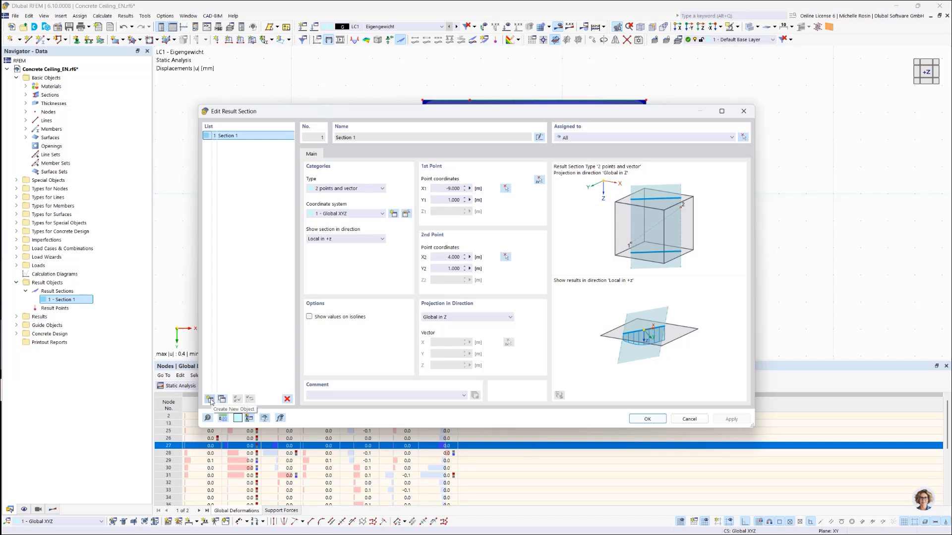
pyautogui.click(209, 399)
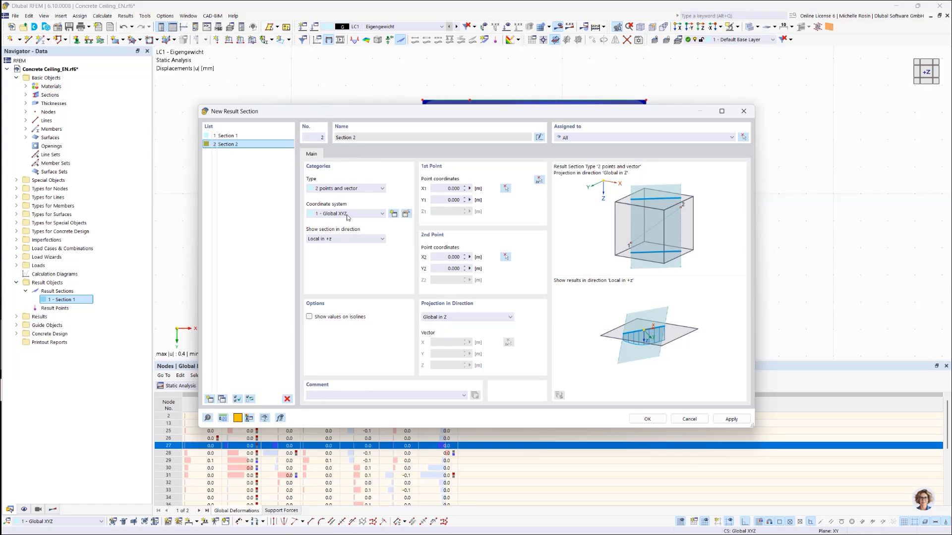
pyautogui.click(506, 189)
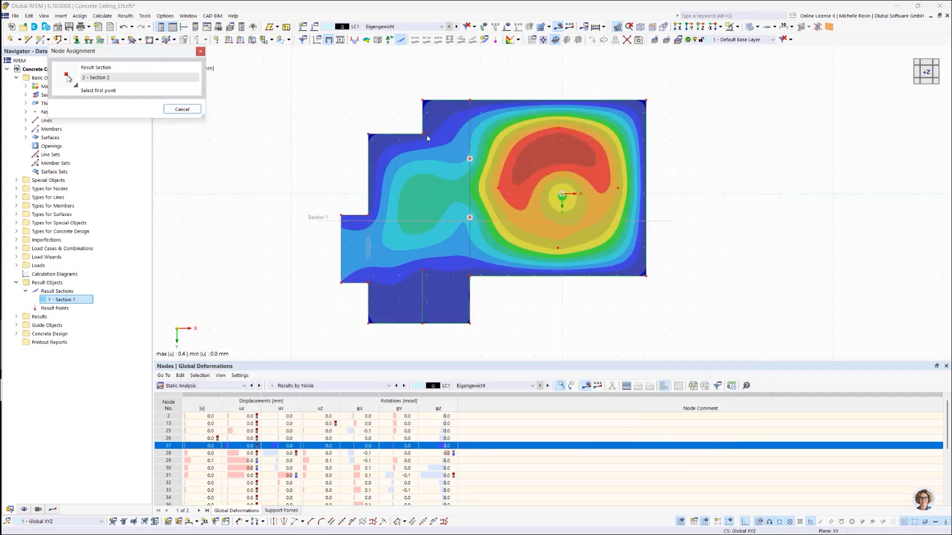
pyautogui.click(319, 145)
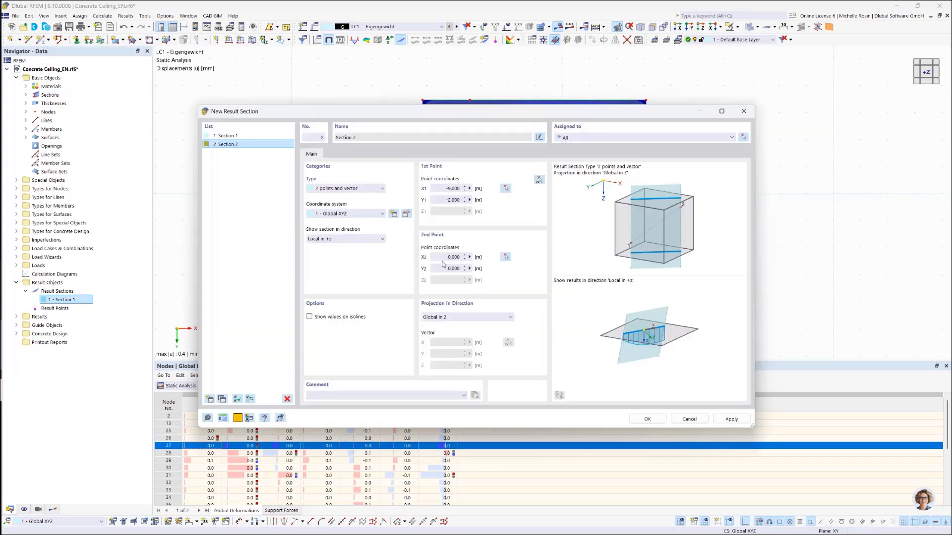
pyautogui.click(506, 256)
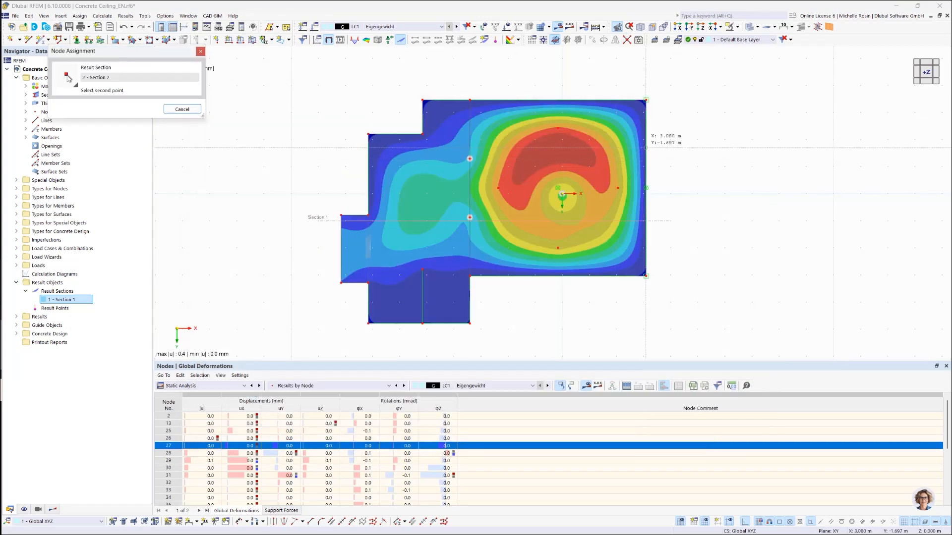
pyautogui.click(670, 139)
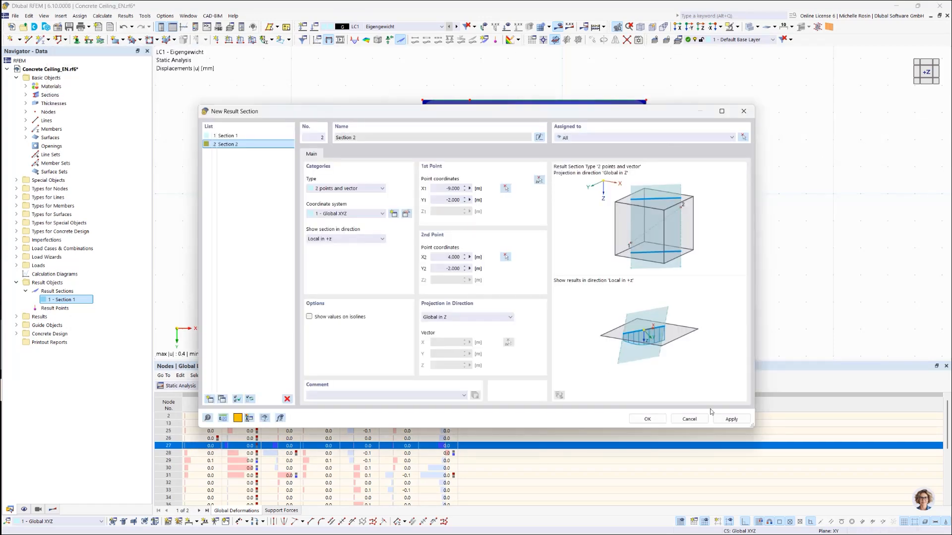
pyautogui.click(647, 419)
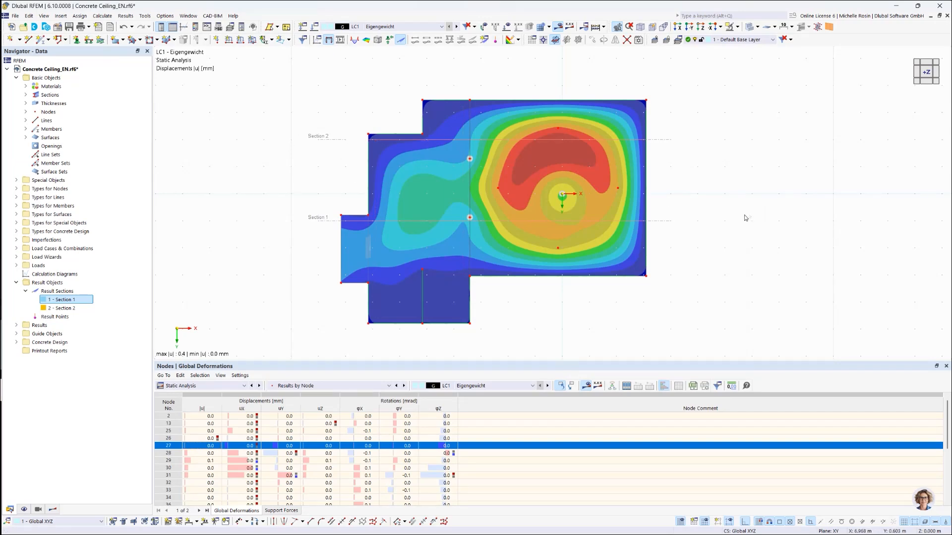
# Step: View the ceiling in the -Y direction and hide the global deformation plot, keeping the result section diagrams displayed
pyautogui.keyDown('ctrl'); pyautogui.moveTo(731, 184); pyautogui.dragTo(754, 174, button='middle'); pyautogui.keyUp('ctrl')
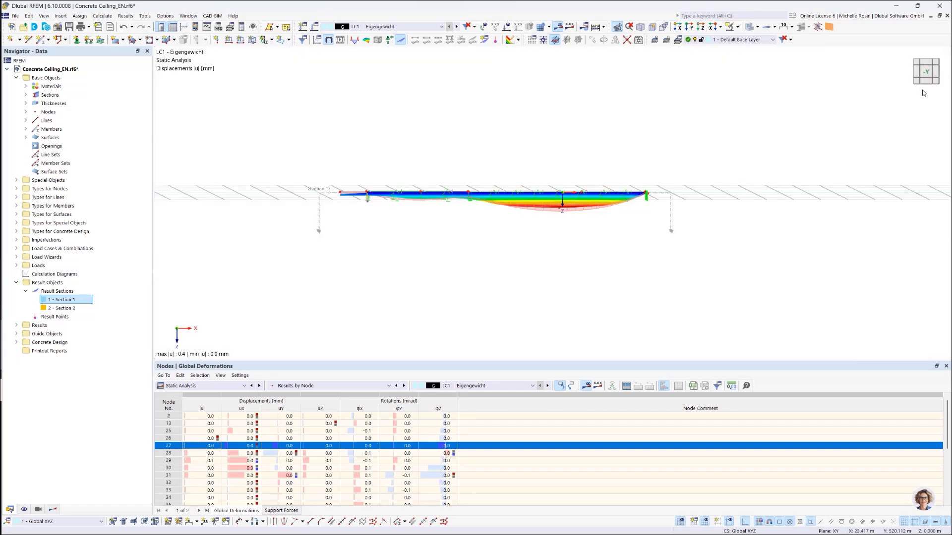
pyautogui.click(926, 74)
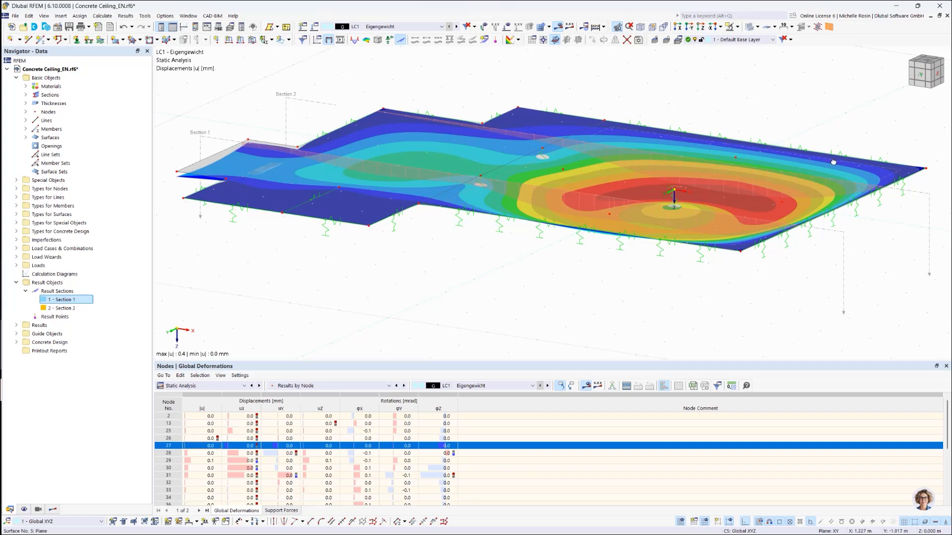
pyautogui.keyDown('ctrl'); pyautogui.moveTo(833, 162); pyautogui.dragTo(850, 155, button='middle'); pyautogui.keyUp('ctrl')
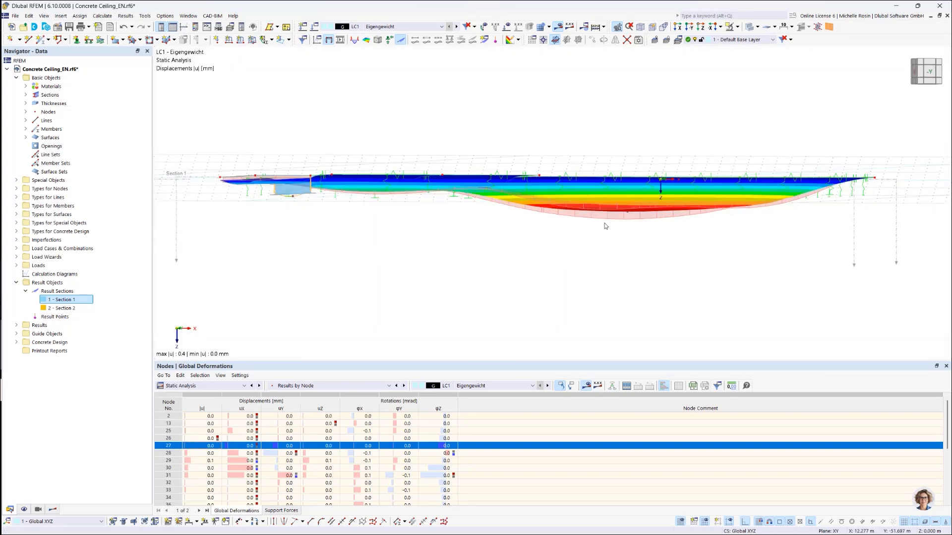
pyautogui.scroll(-2, 605, 226)
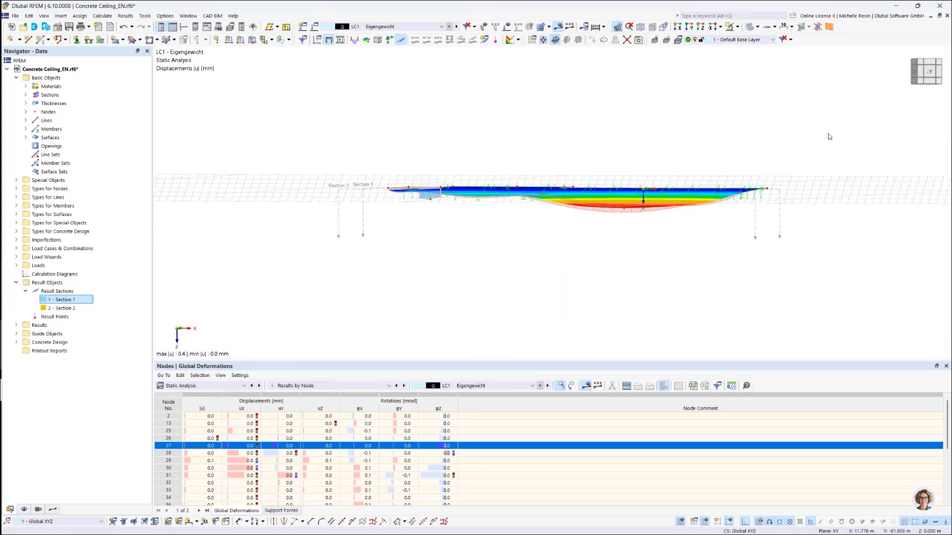
pyautogui.click(929, 72)
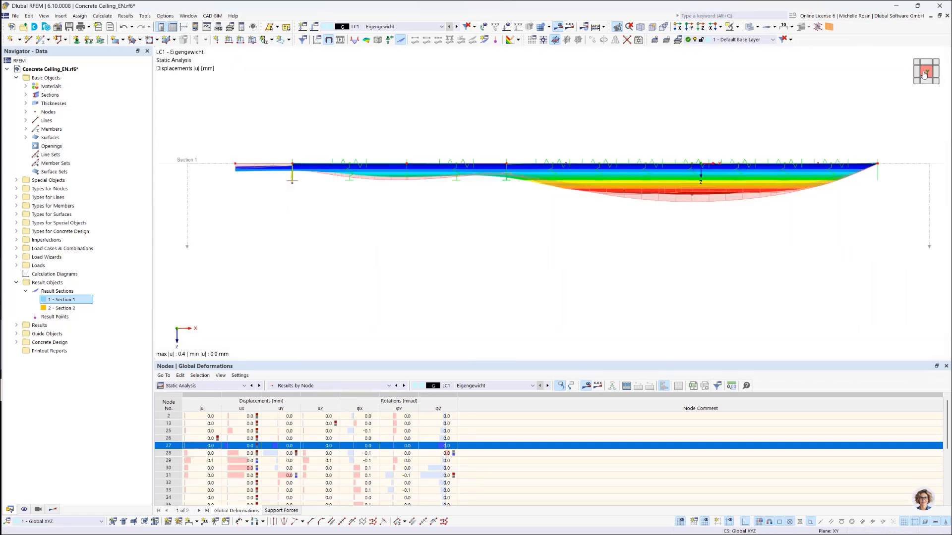
pyautogui.click(52, 511)
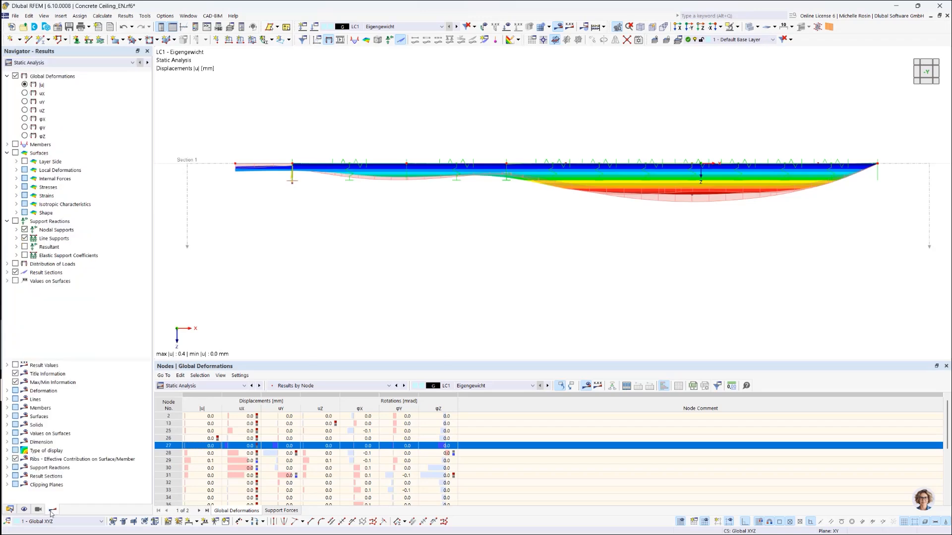
pyautogui.click(15, 76)
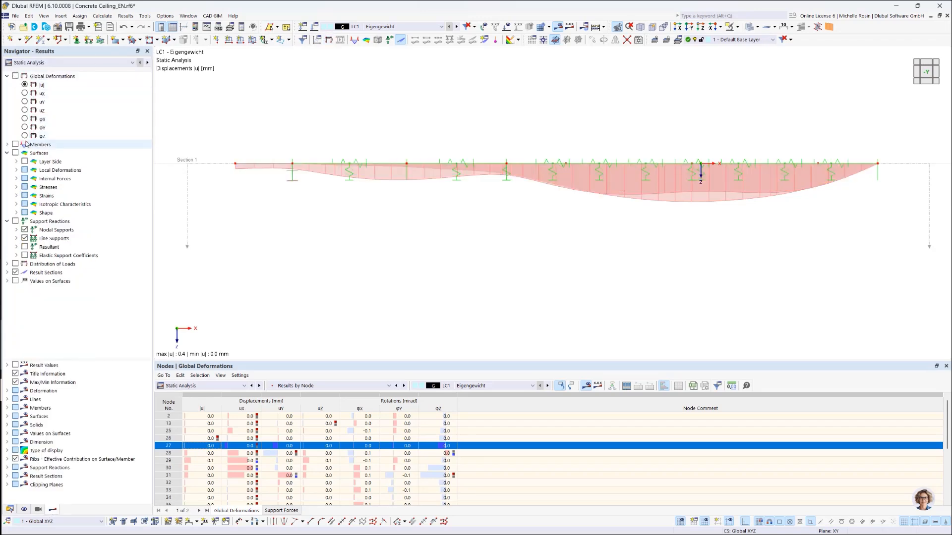
# Step: Display only Section 1's global deformation diagram by hiding both result sections and showing Section 1 again
pyautogui.click(8, 273)
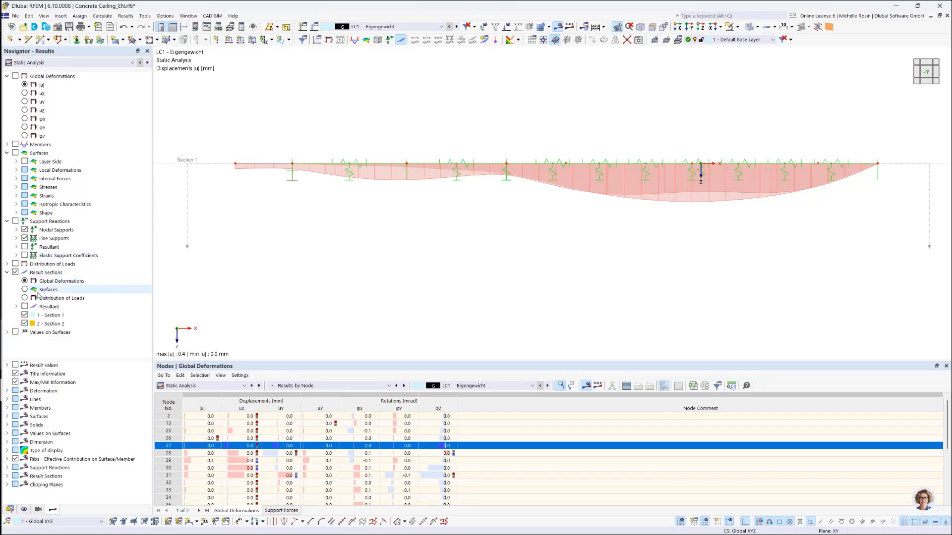
pyautogui.click(24, 315)
pyautogui.click(25, 324)
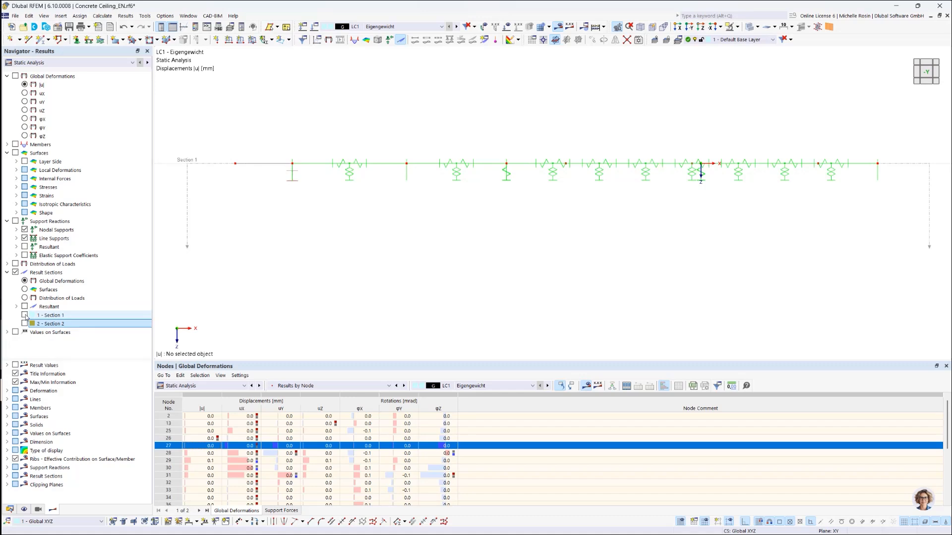
pyautogui.click(24, 315)
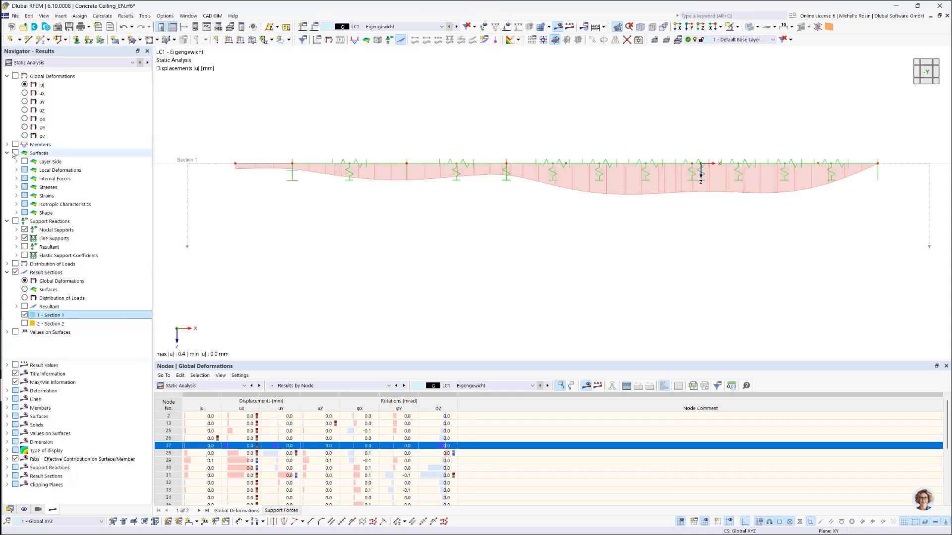
# Step: Display the basic internal force moments my of the surfaces along the result section
pyautogui.click(17, 171)
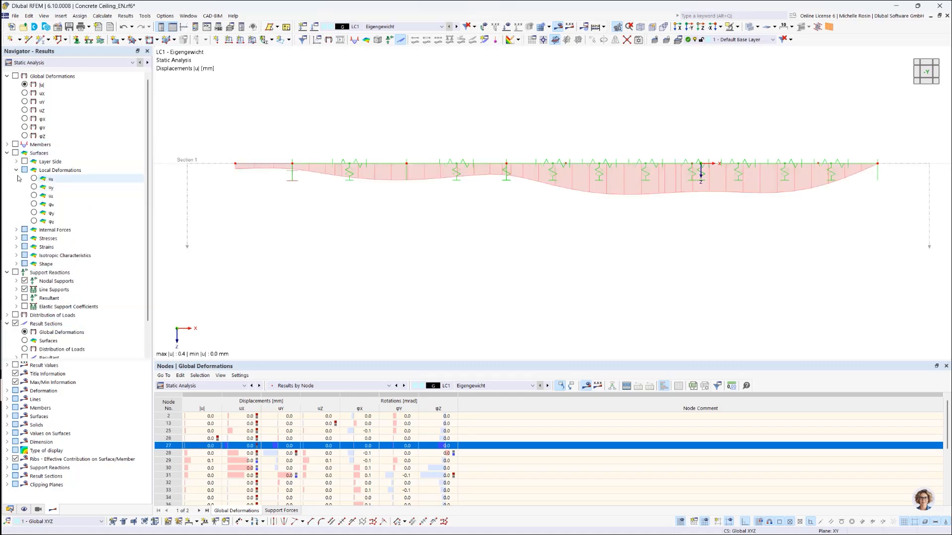
pyautogui.click(16, 171)
pyautogui.click(17, 178)
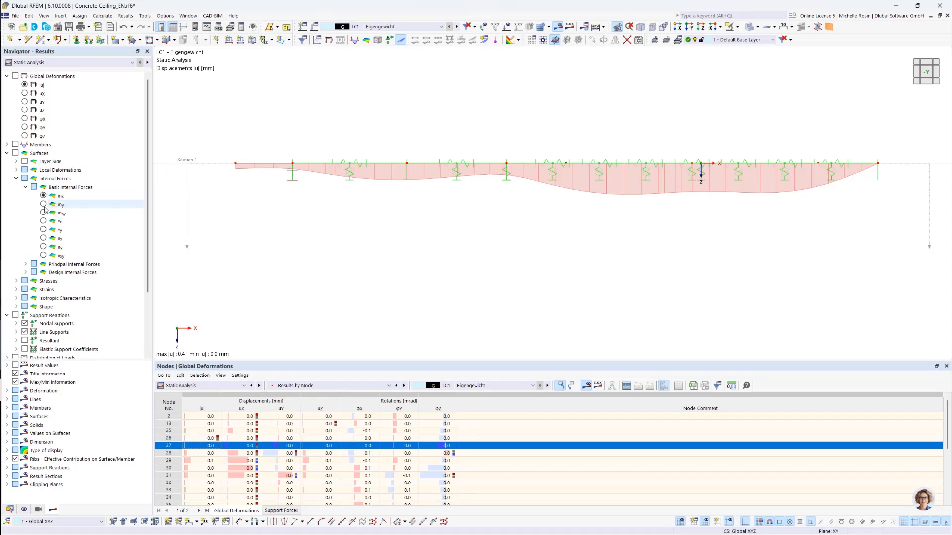
pyautogui.click(43, 204)
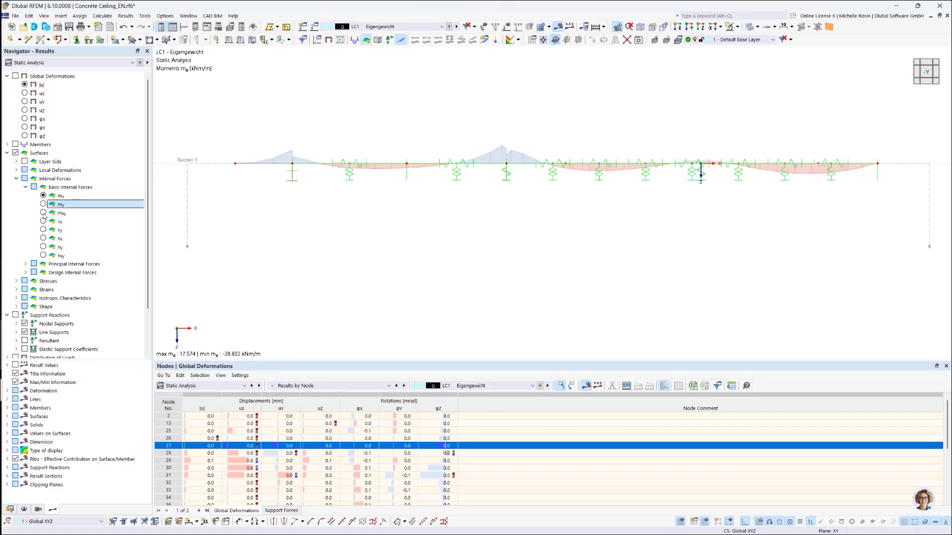
# Step: Compare the my moment diagrams of the two result sections by showing and hiding each, leaving only Section 1 displayed
pyautogui.scroll(-2, 44, 286)
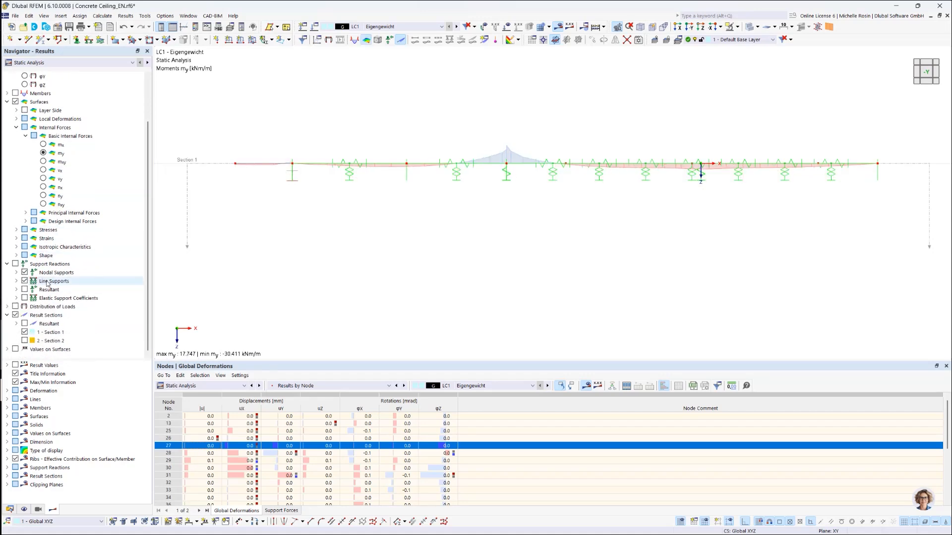
pyautogui.click(24, 341)
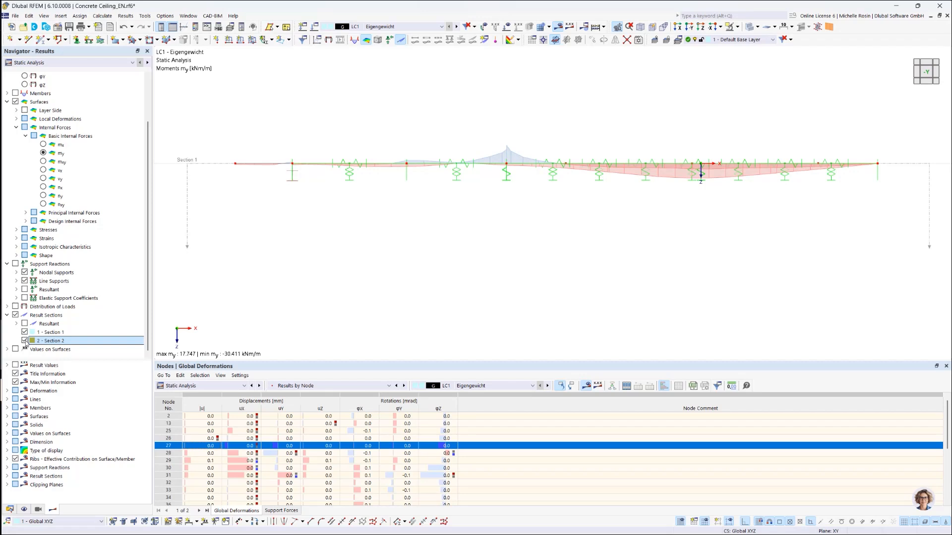
pyautogui.click(24, 341)
pyautogui.click(24, 332)
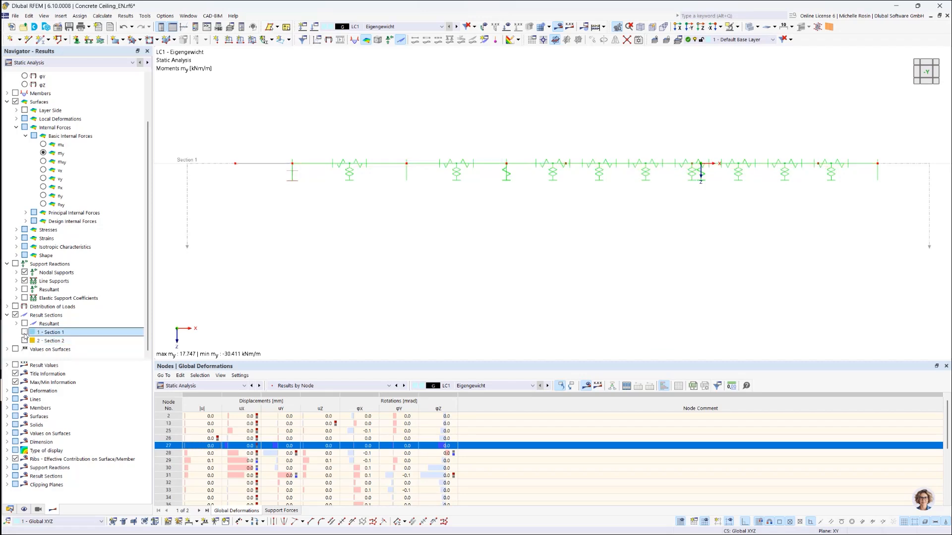
pyautogui.click(24, 333)
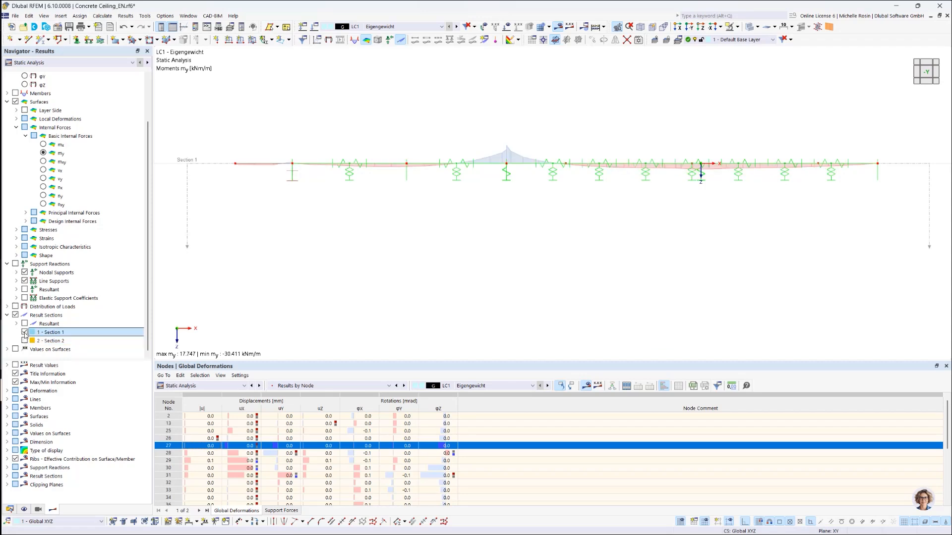
# Step: Switch the displayed results to Concrete Design and hide Section 2 so only Section 1's required reinforcement diagram is shown
pyautogui.rightClick(68, 335)
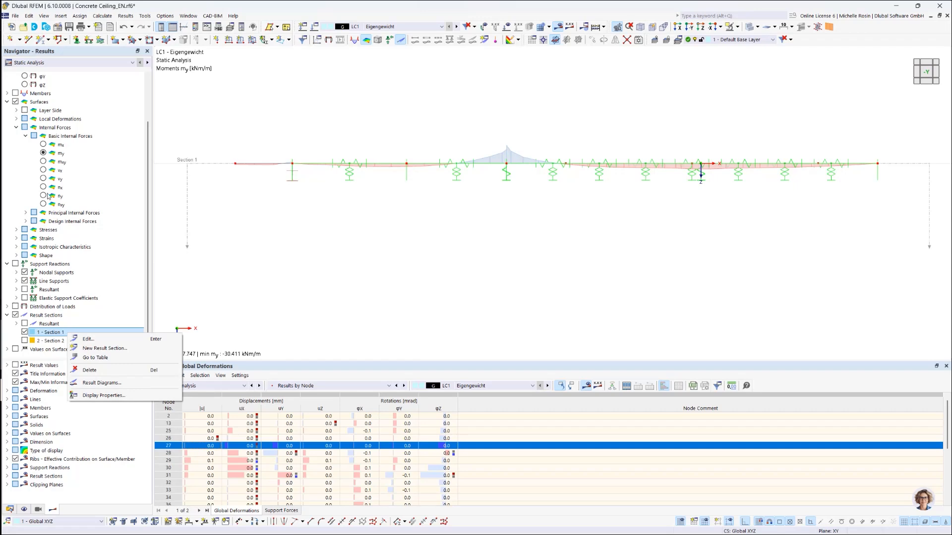
pyautogui.click(80, 62)
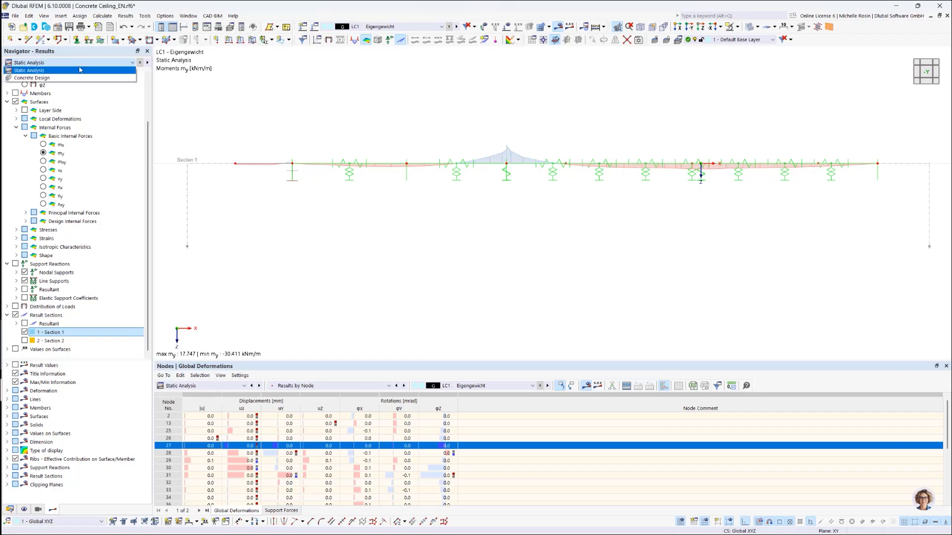
pyautogui.click(24, 79)
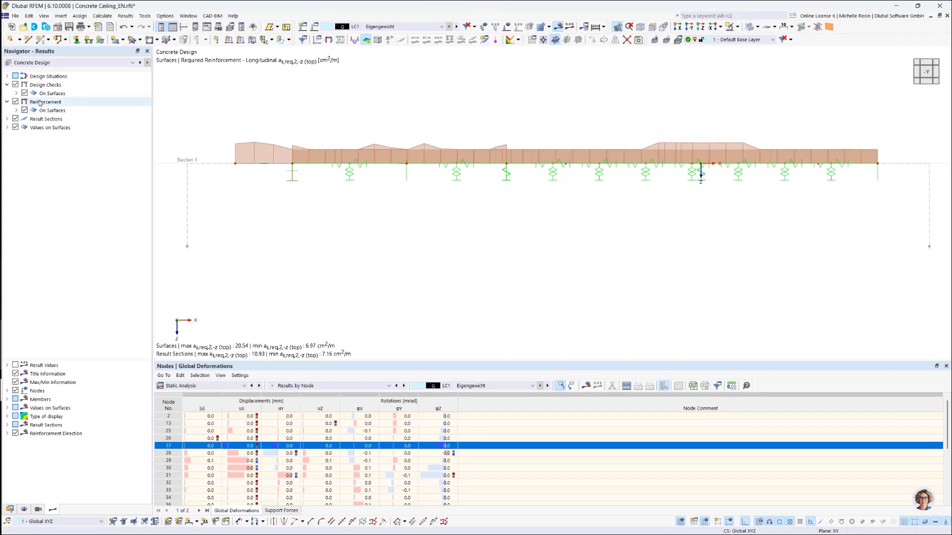
pyautogui.click(7, 119)
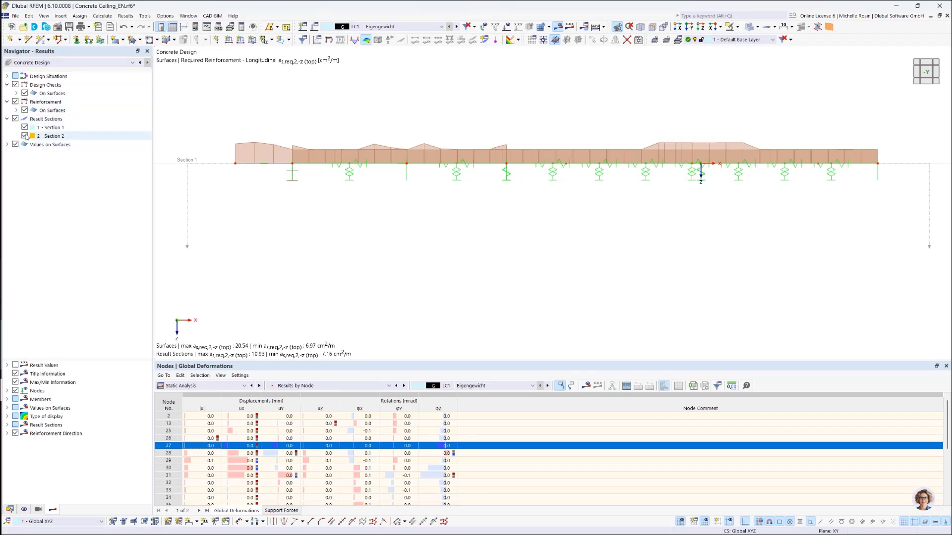
pyautogui.click(24, 135)
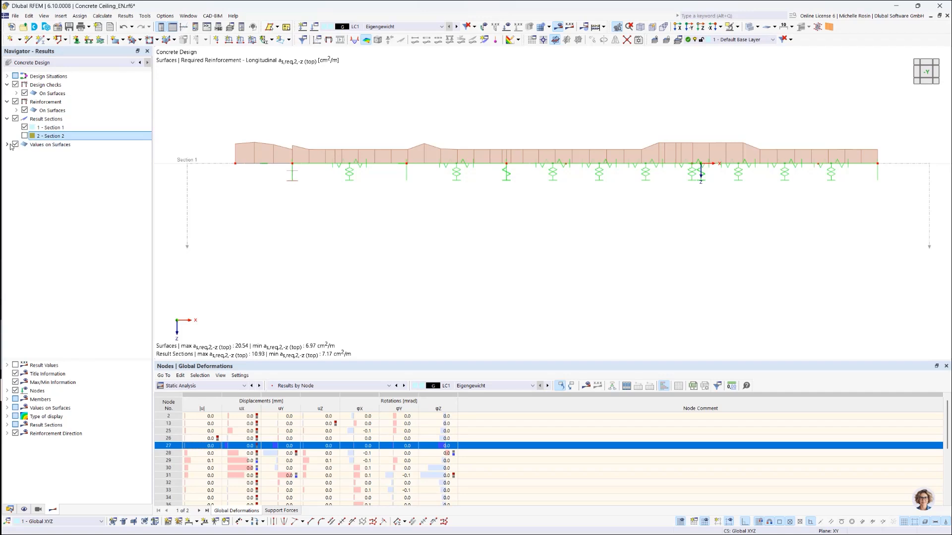
# Step: Show the values on surfaces for the current selection, the required top reinforcement as,req,2,-z
pyautogui.click(7, 144)
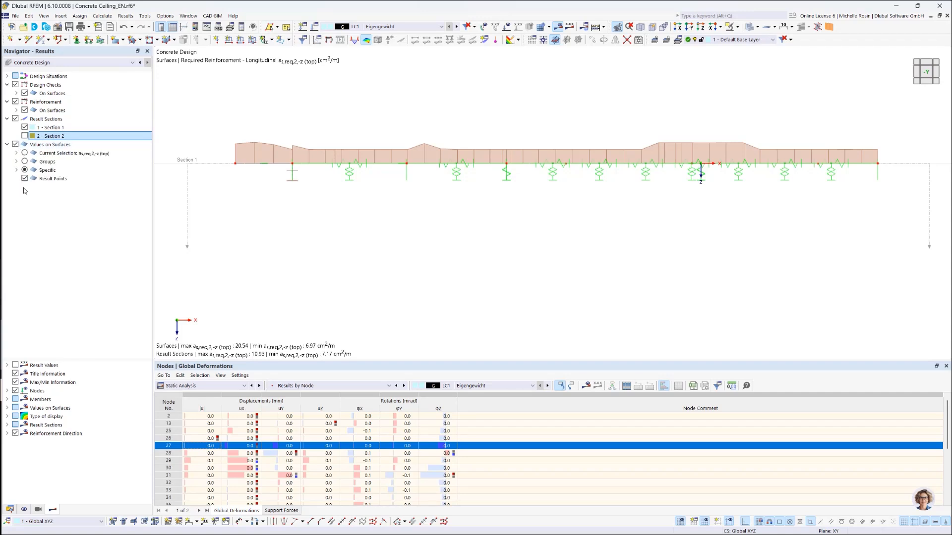
pyautogui.click(15, 145)
pyautogui.click(15, 144)
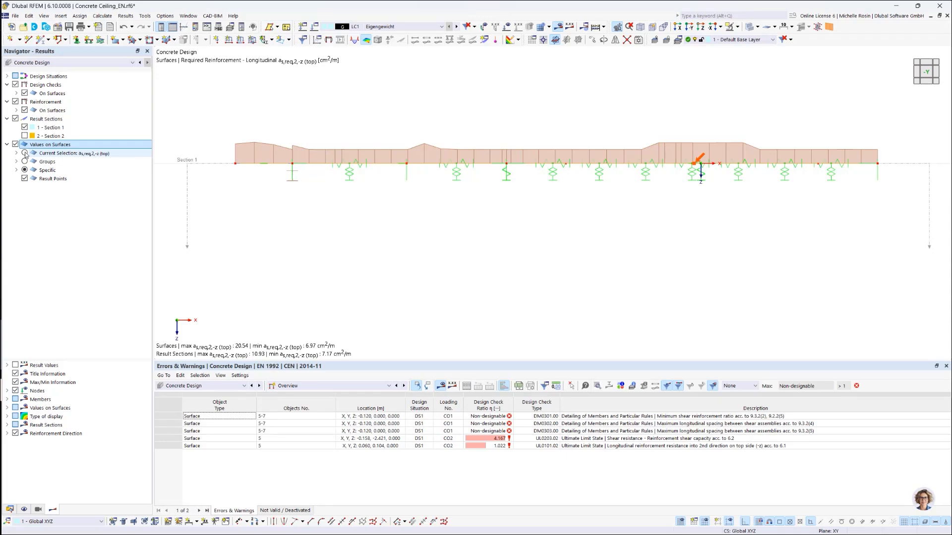
pyautogui.click(24, 153)
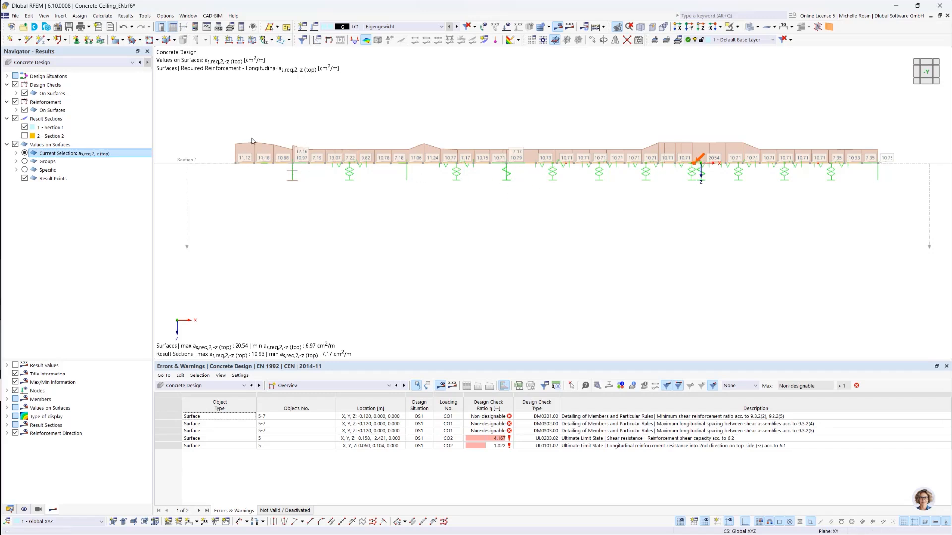
# Step: Open the result diagrams for Section 1, view those of result section 2, and return to result section 1
pyautogui.rightClick(82, 126)
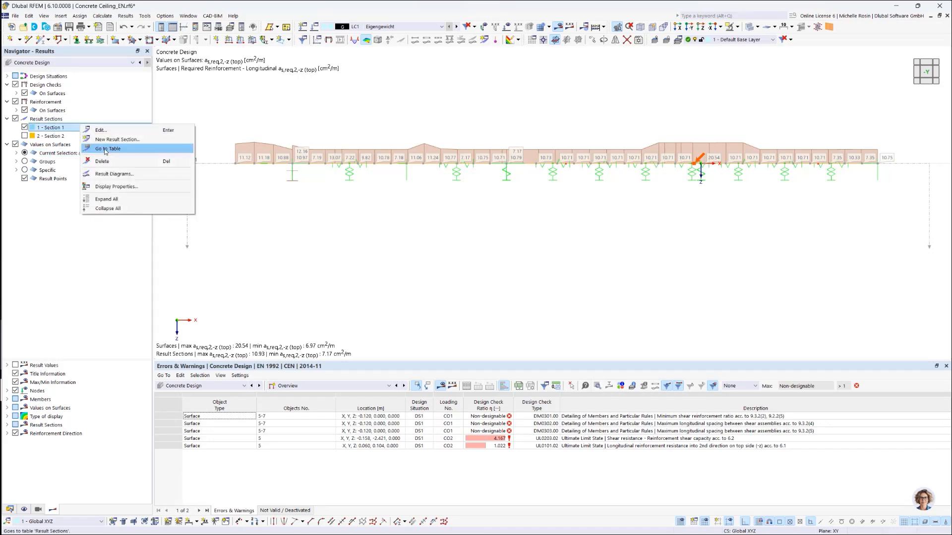
pyautogui.click(135, 177)
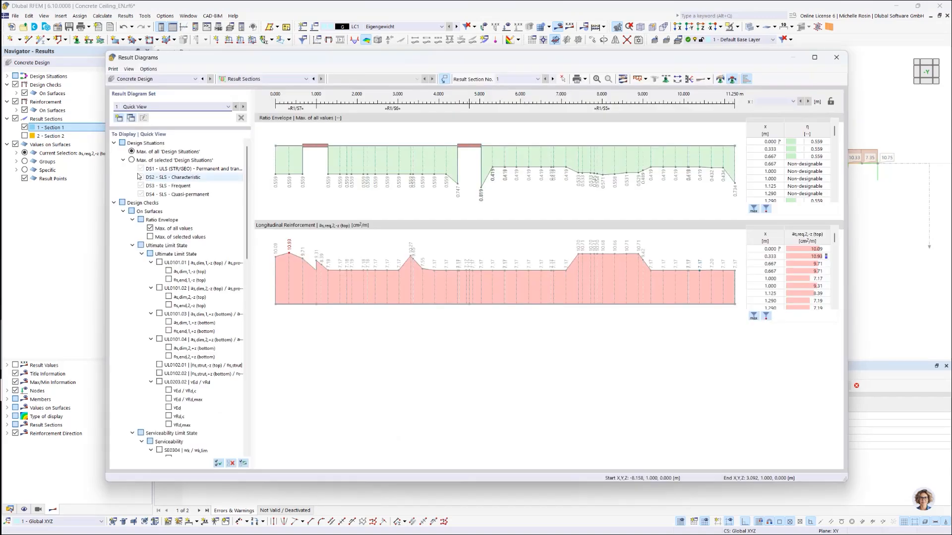
pyautogui.click(537, 80)
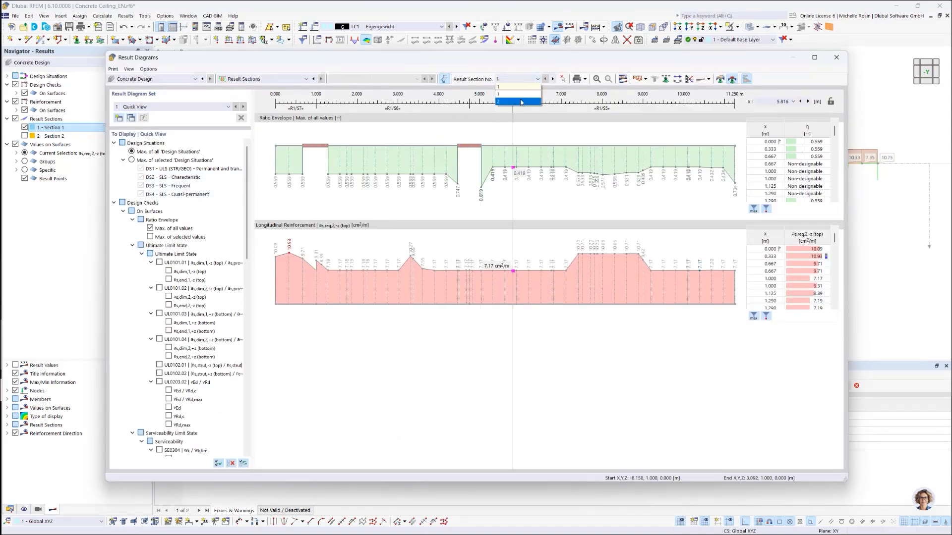
pyautogui.click(526, 99)
pyautogui.click(538, 81)
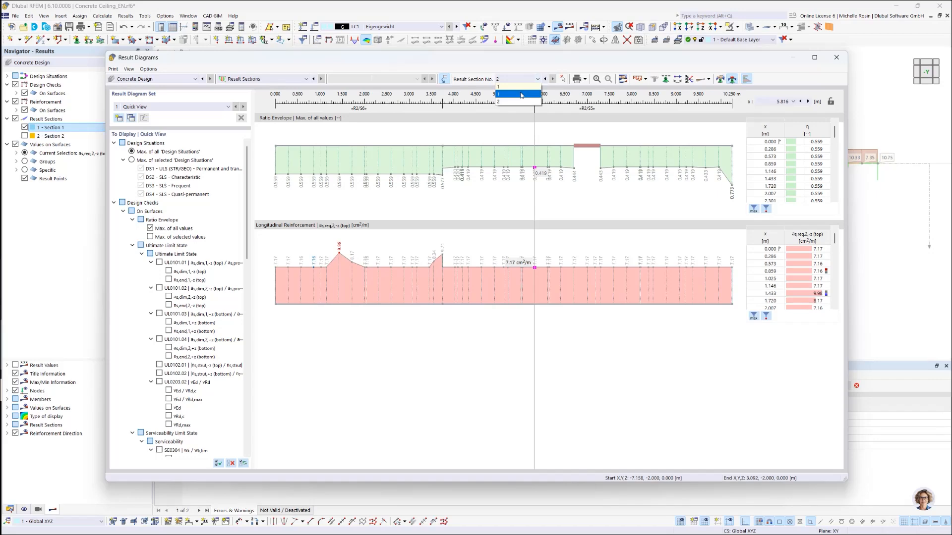
pyautogui.click(520, 94)
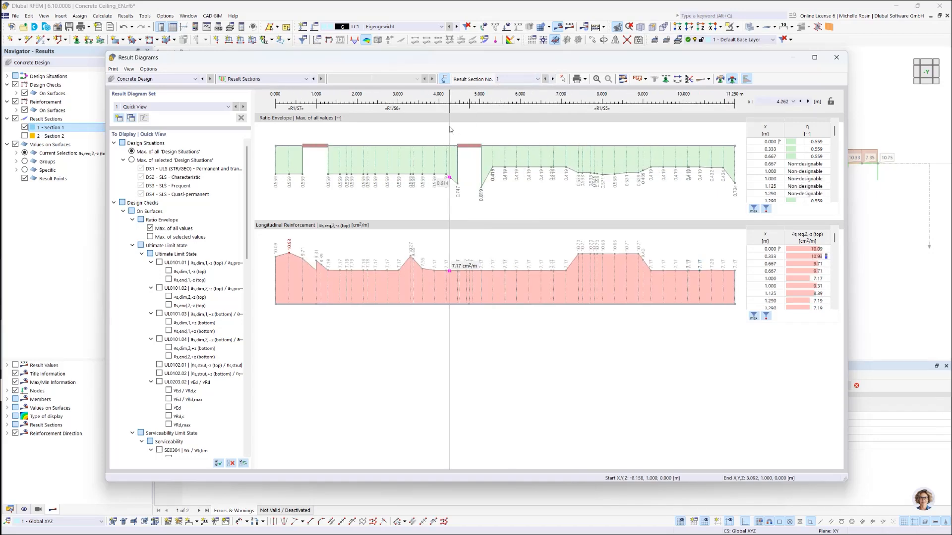
# Step: Collapse the design check categories and add the required longitudinal reinforcement diagrams as,req,1,-z (top), as,req,1,+z (bottom) and as,req,2,+z (bottom)
pyautogui.click(132, 246)
pyautogui.click(132, 220)
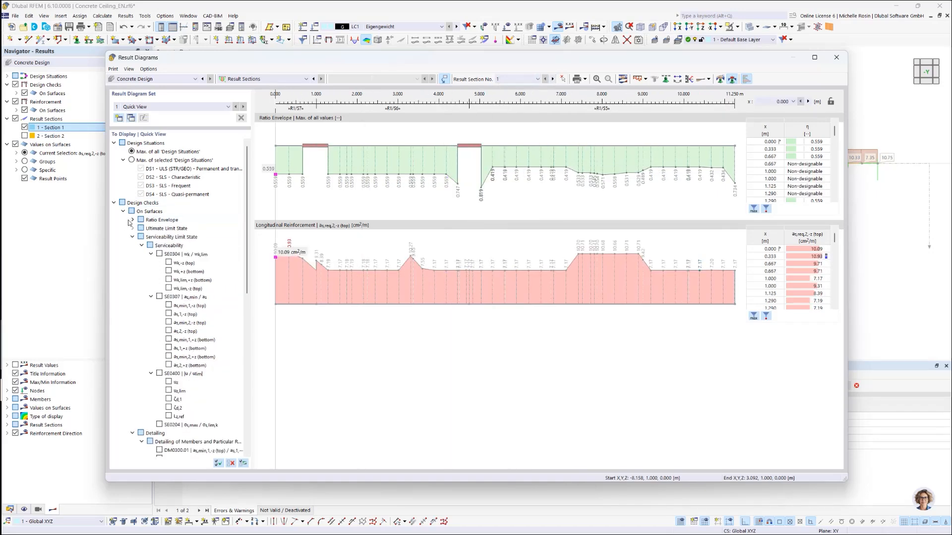
pyautogui.click(132, 237)
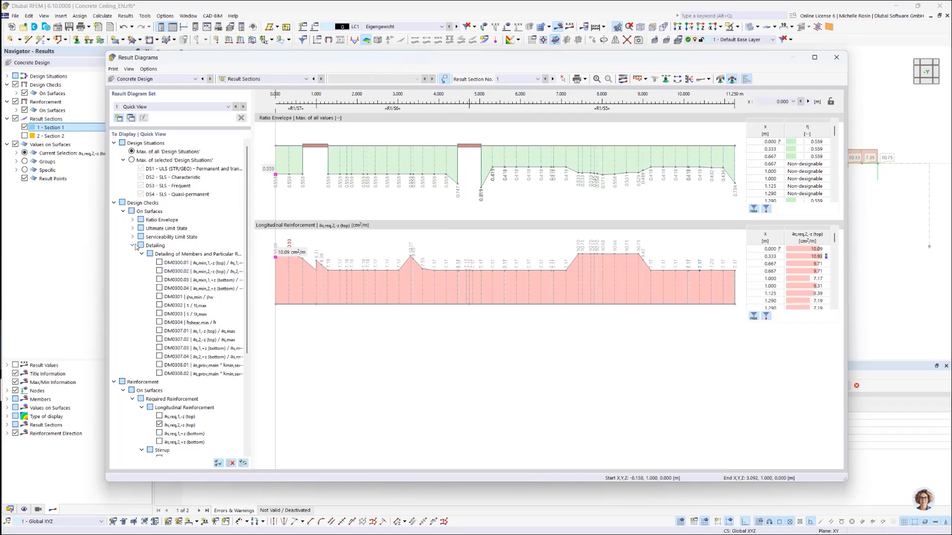
pyautogui.click(133, 246)
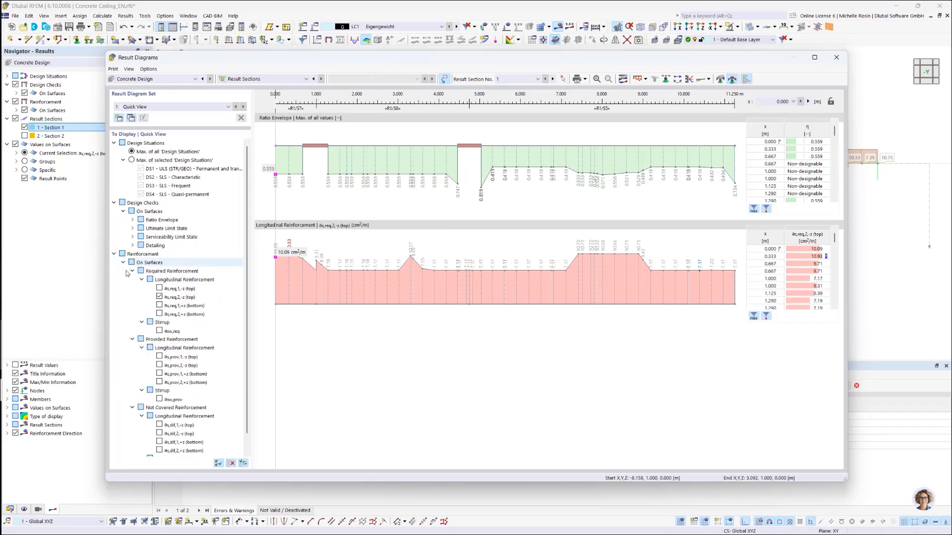
pyautogui.click(159, 288)
pyautogui.click(160, 305)
pyautogui.click(160, 314)
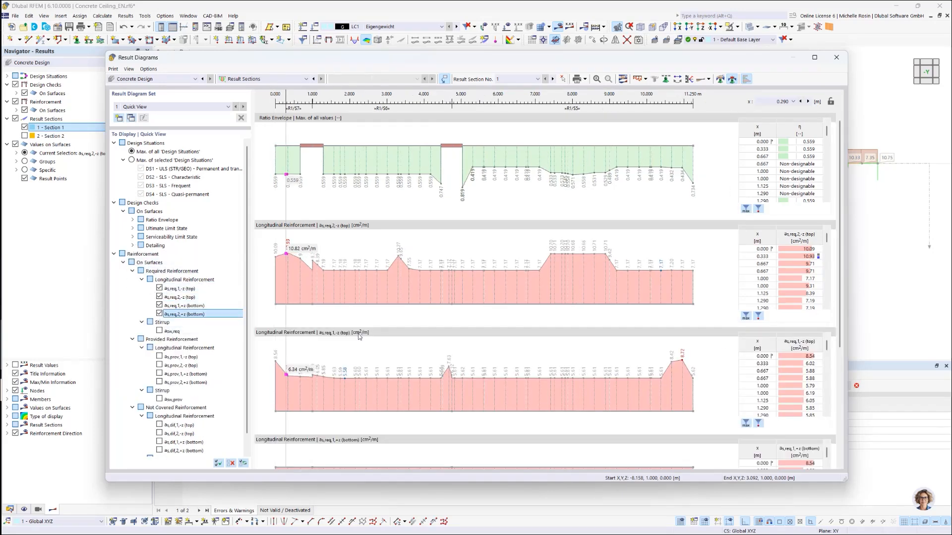
pyautogui.scroll(-5, 359, 337)
pyautogui.scroll(5, 358, 335)
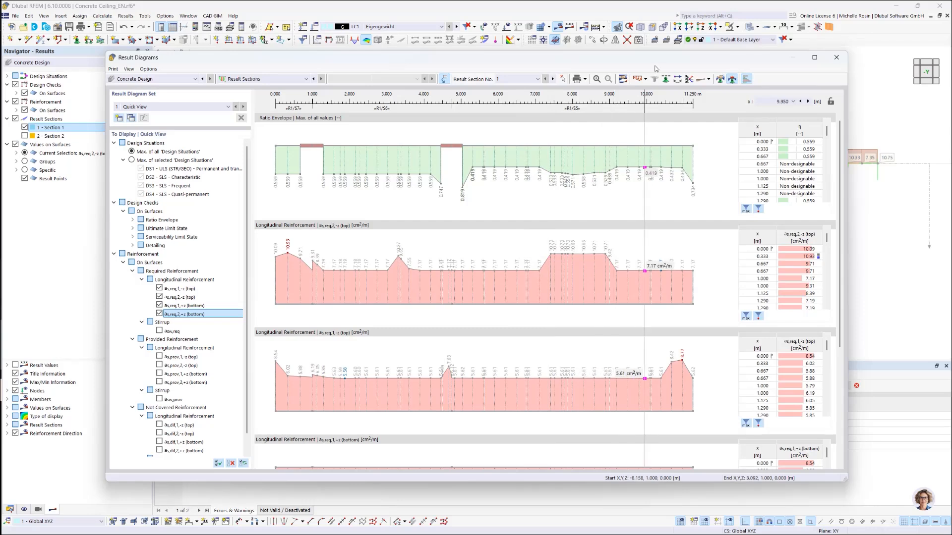
# Step: Set the diagrams to Overlapped and include result sections 1,2 to compare both sections' reinforcement
pyautogui.click(645, 79)
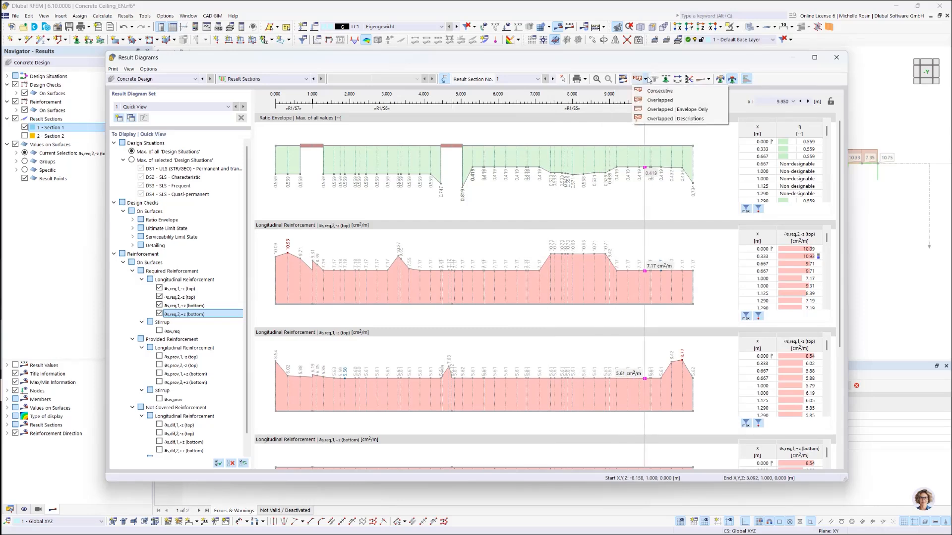
pyautogui.click(665, 101)
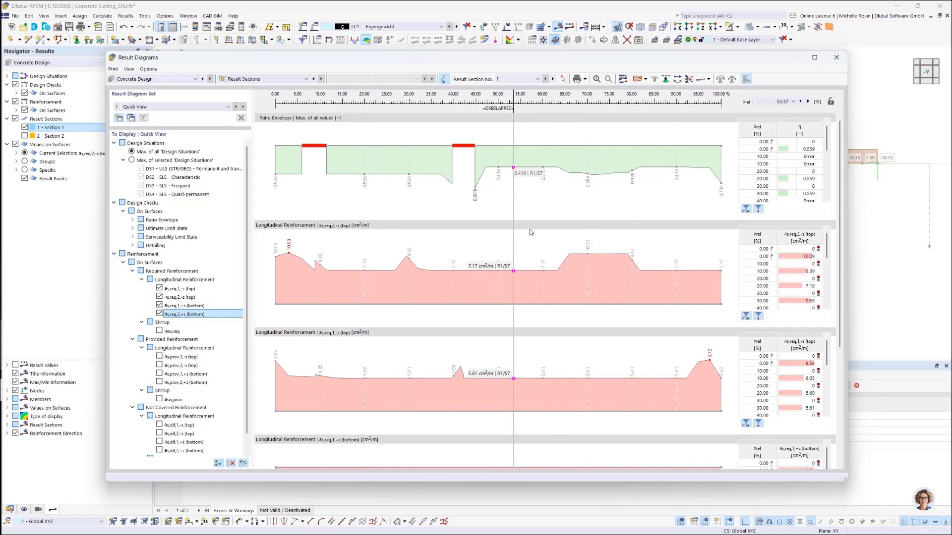
pyautogui.click(665, 194)
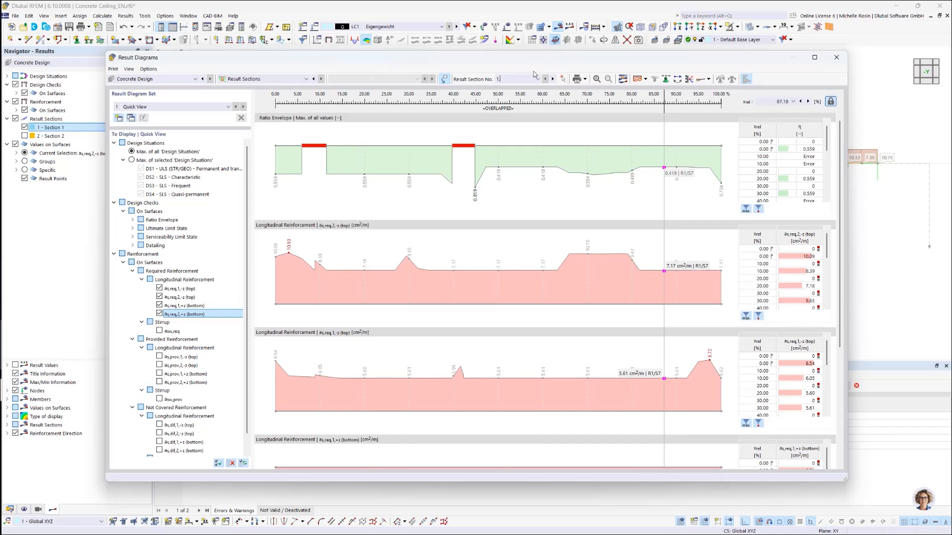
pyautogui.write(',2')
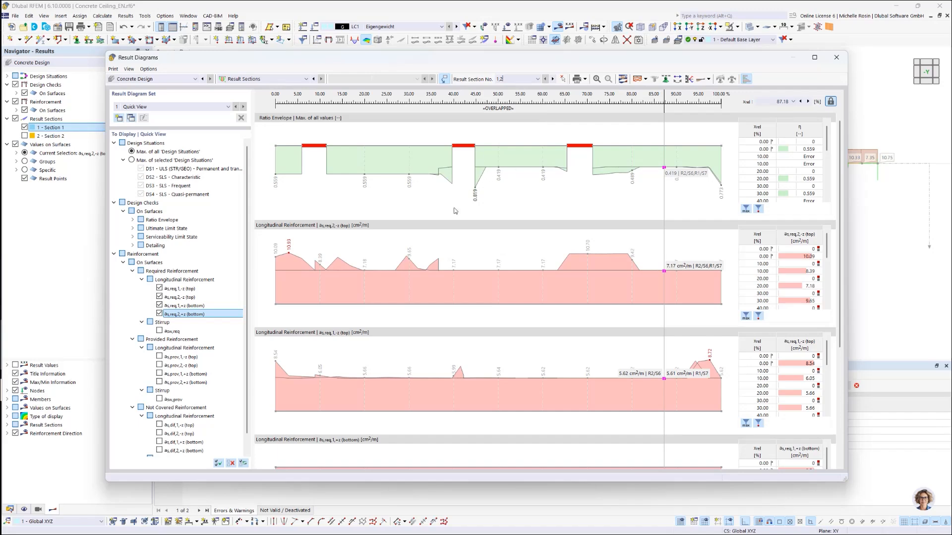
pyautogui.scroll(-5, 382, 269)
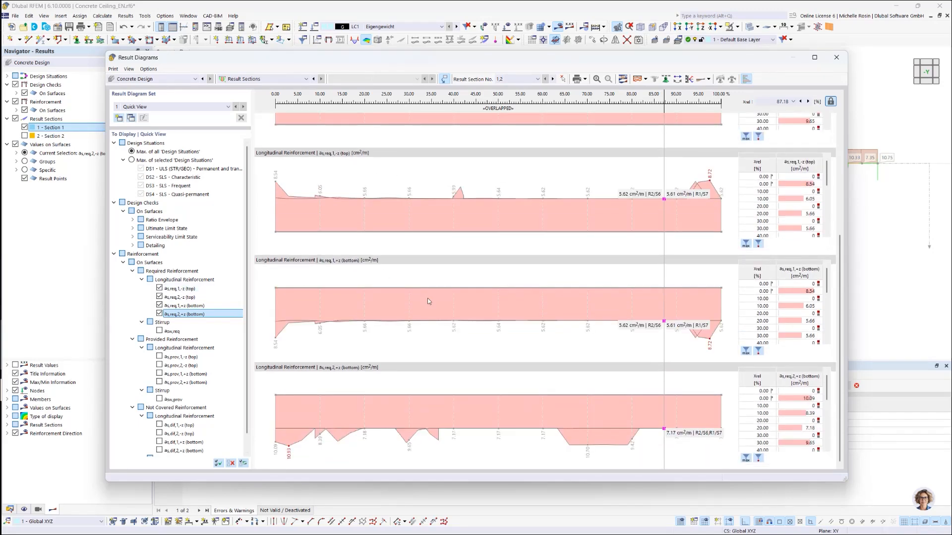
pyautogui.scroll(5, 639, 441)
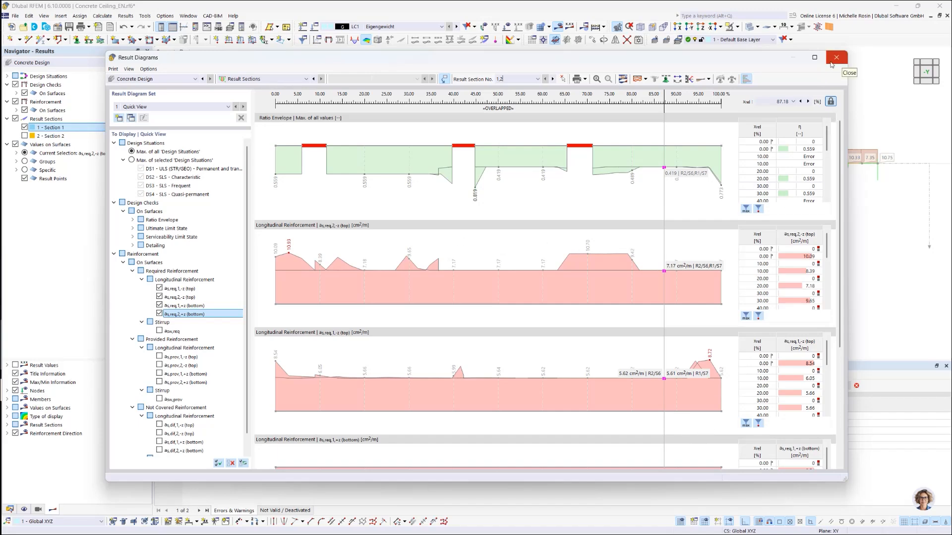
# Step: Review the Options and Lines & Fill display properties of the result diagrams, and close the Result Diagrams window
pyautogui.click(623, 79)
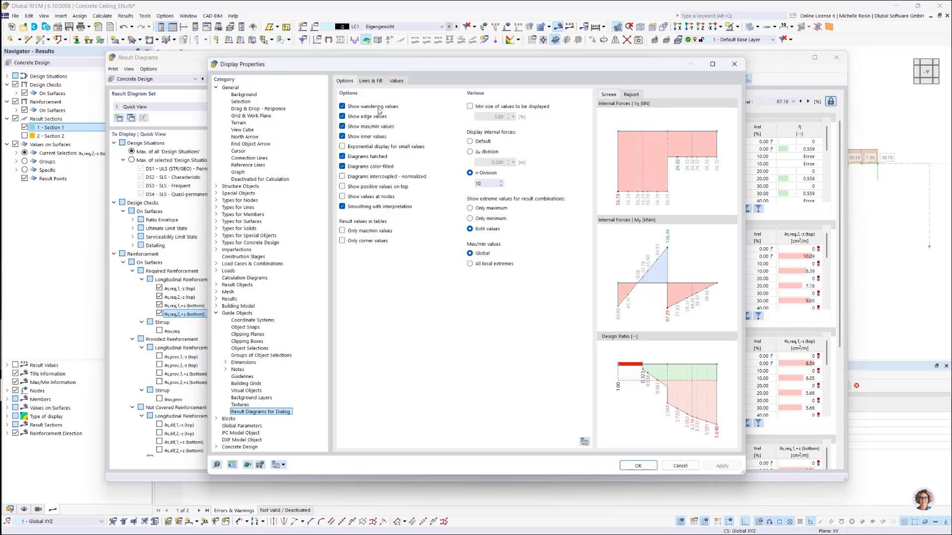
pyautogui.click(367, 81)
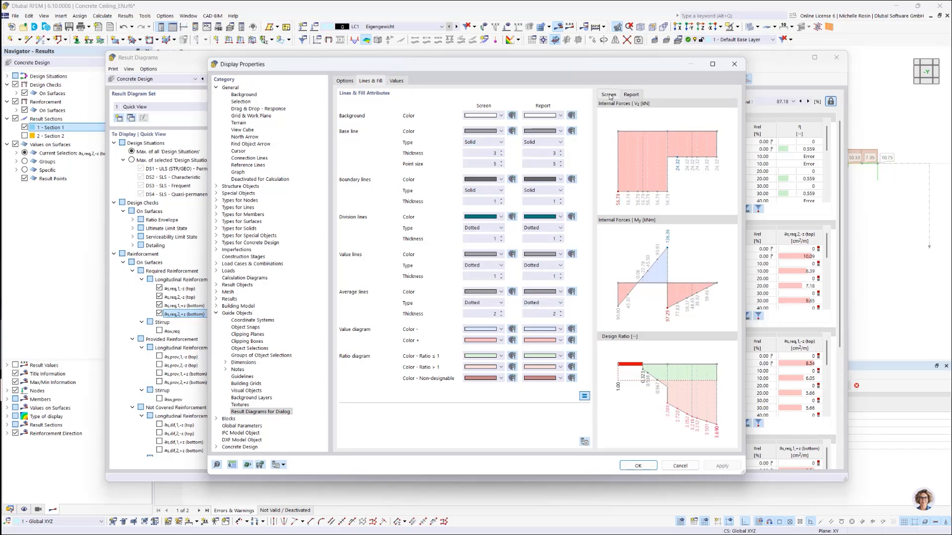
pyautogui.click(342, 81)
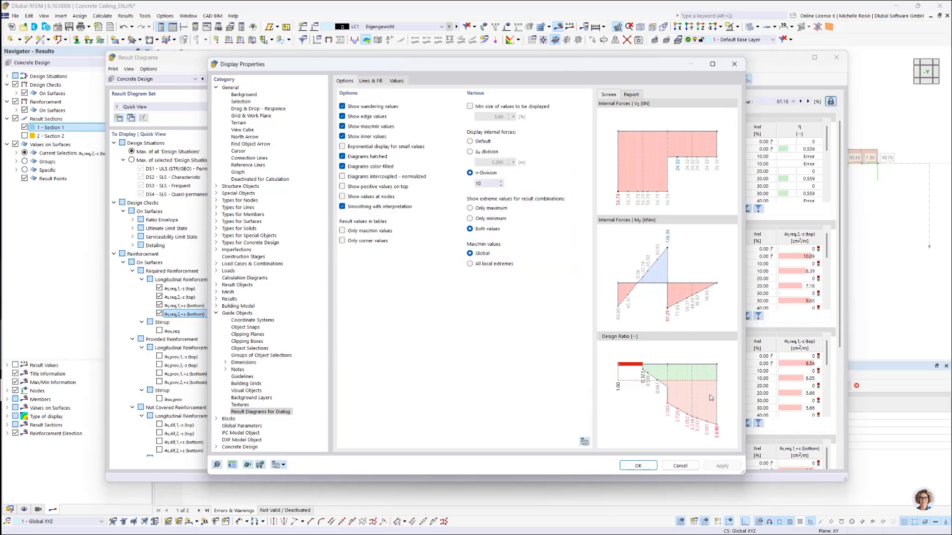
pyautogui.click(638, 466)
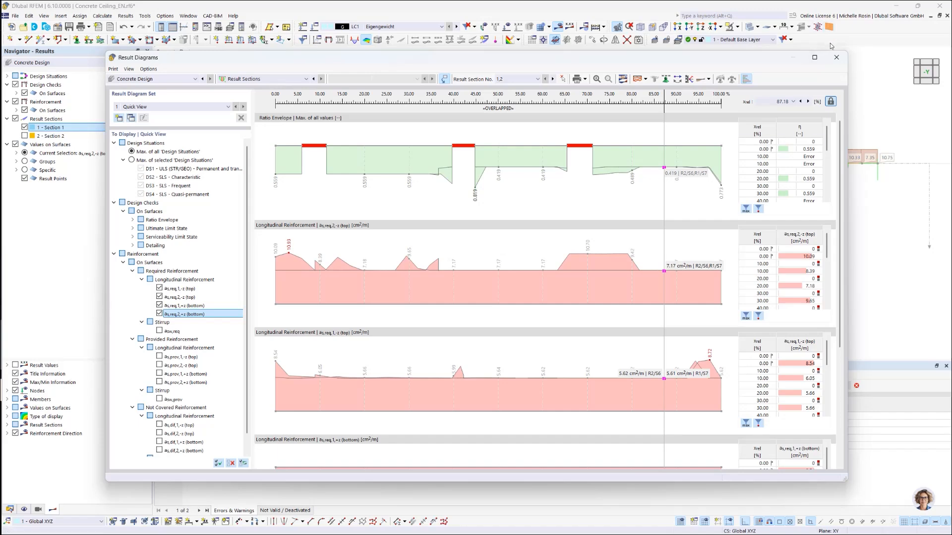
pyautogui.click(837, 58)
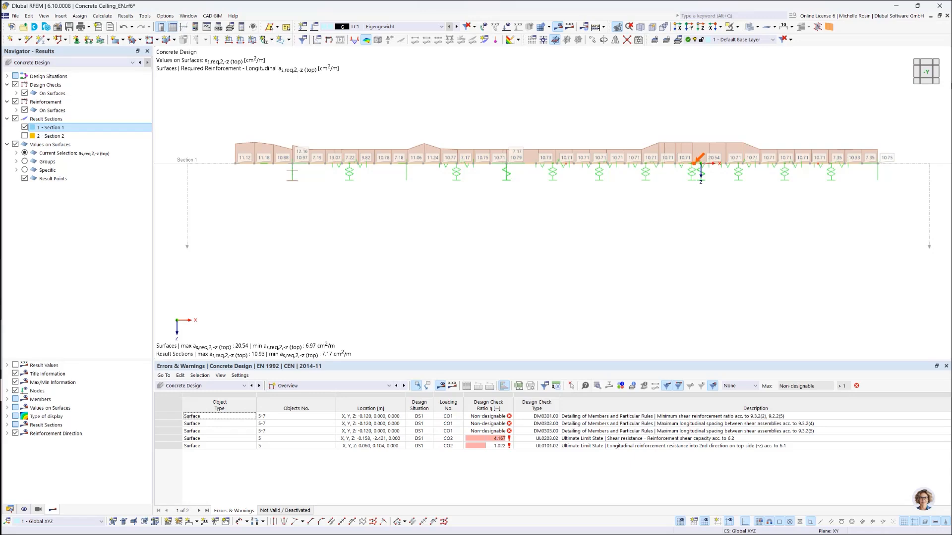
# Step: View the ceiling in the Z direction and switch back to the Static Analysis results, displaying the global deformations |u|
pyautogui.click(700, 27)
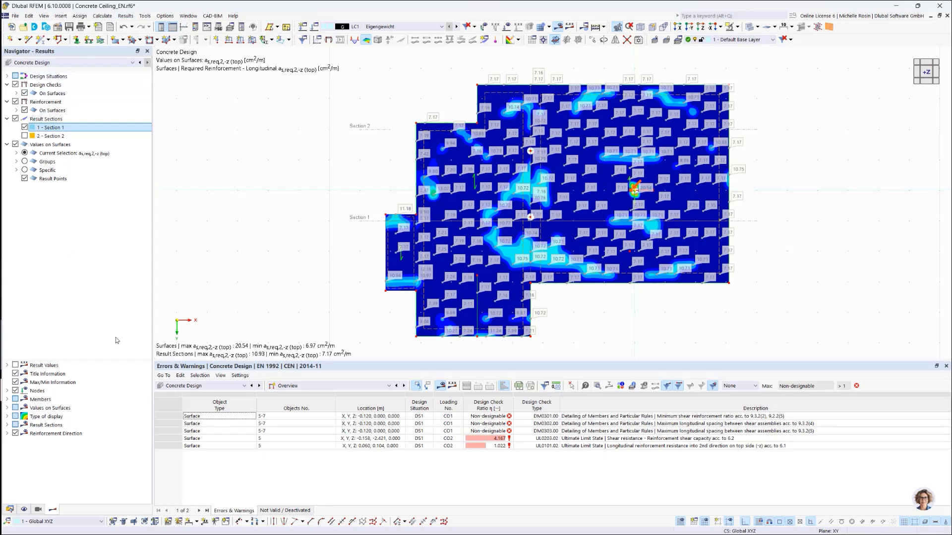
pyautogui.click(99, 62)
pyautogui.click(36, 81)
pyautogui.click(36, 82)
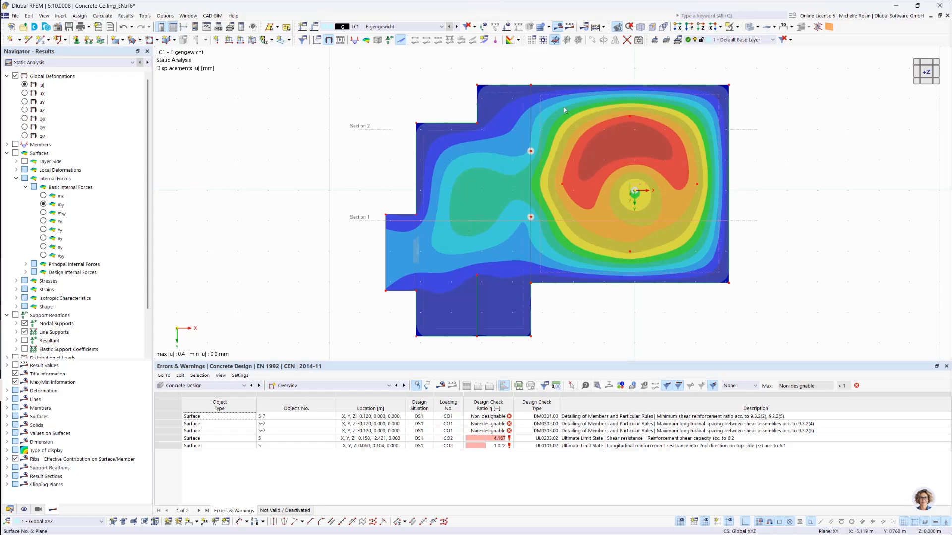
# Step: Compare the surface result smoothing types and keep Continuous within surface sets, otherwise within surfaces
pyautogui.click(95, 20)
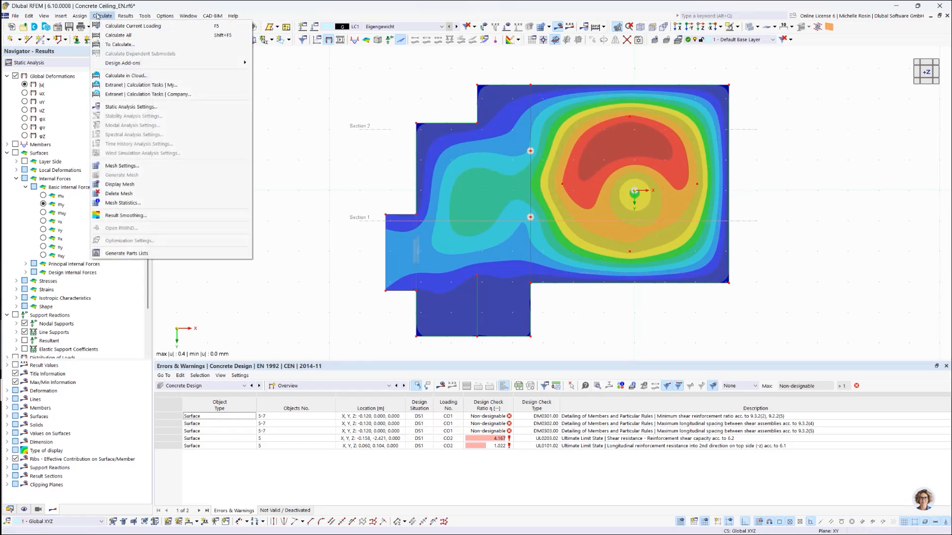
pyautogui.click(126, 215)
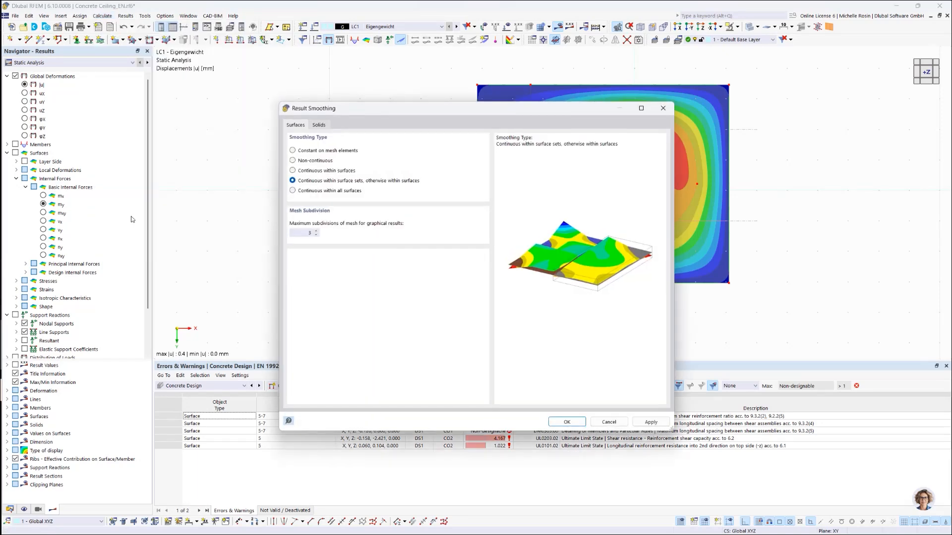
pyautogui.click(302, 152)
pyautogui.click(303, 161)
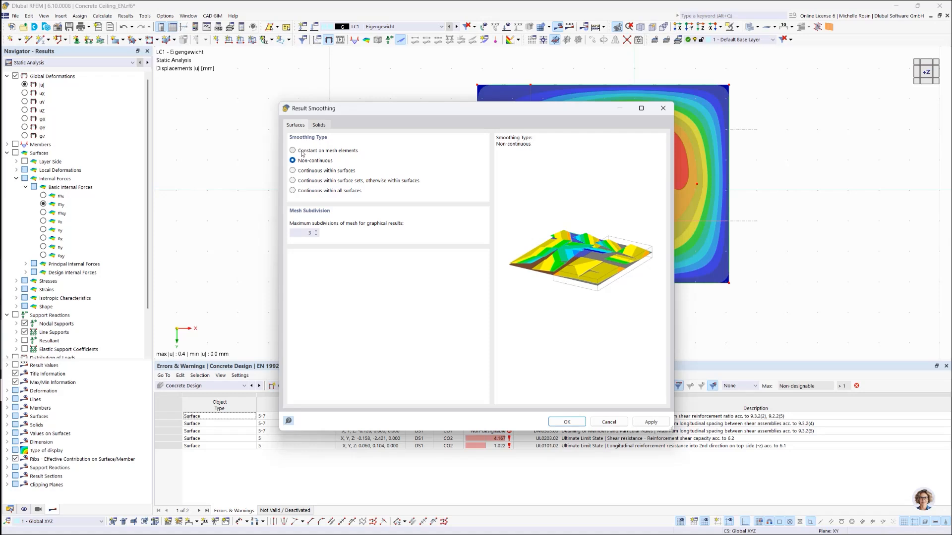
pyautogui.click(303, 151)
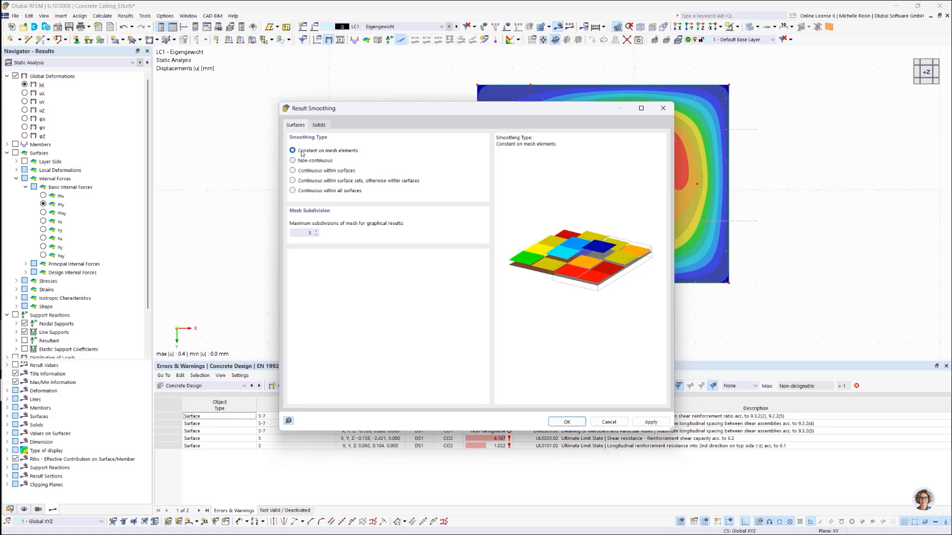
pyautogui.click(330, 162)
pyautogui.click(330, 171)
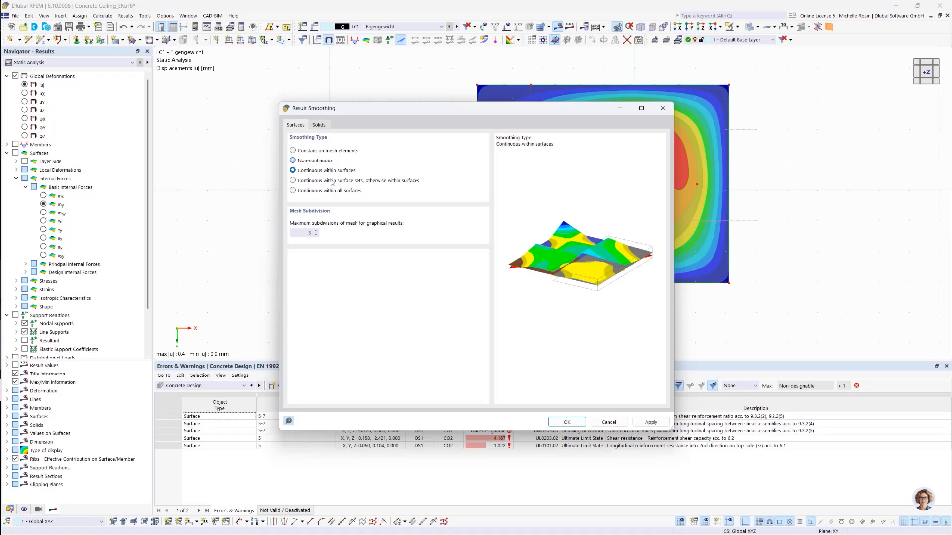
pyautogui.click(332, 183)
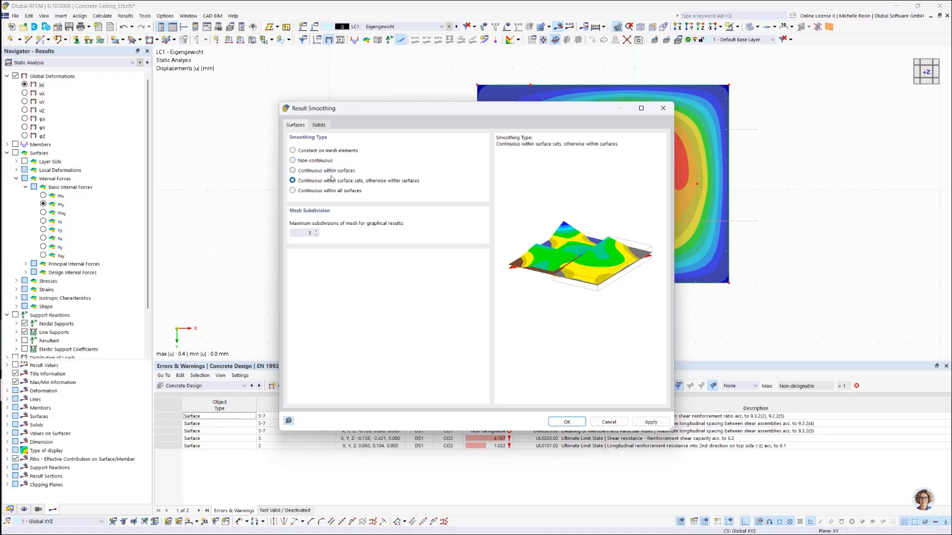
pyautogui.click(331, 172)
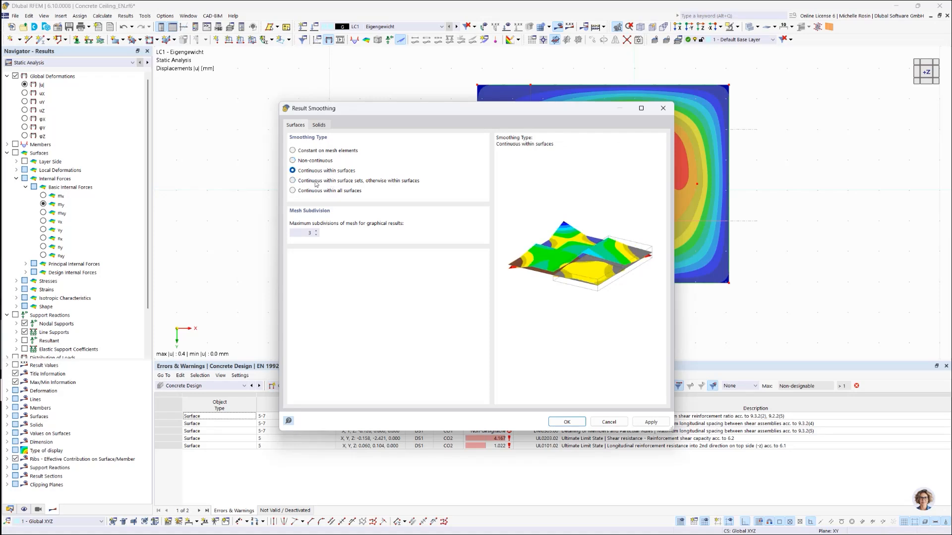
pyautogui.click(316, 181)
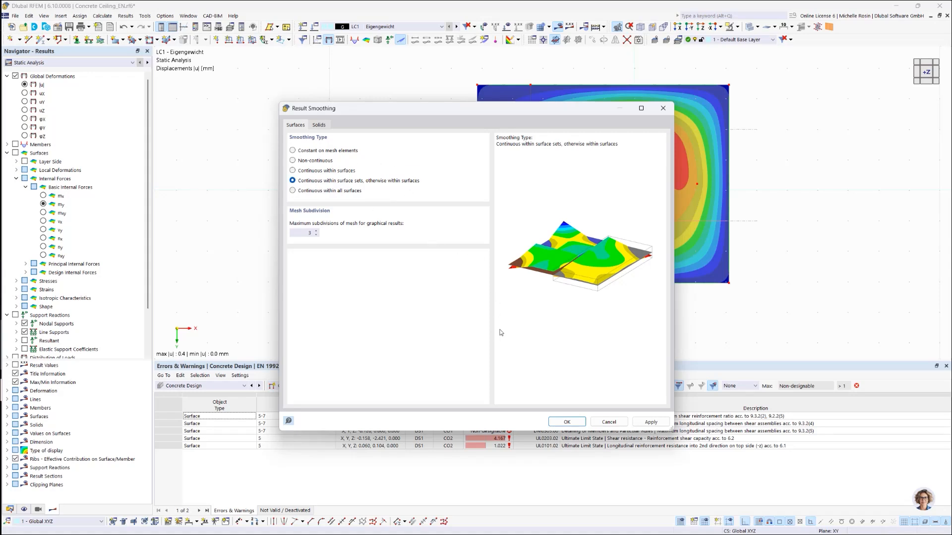
pyautogui.click(566, 422)
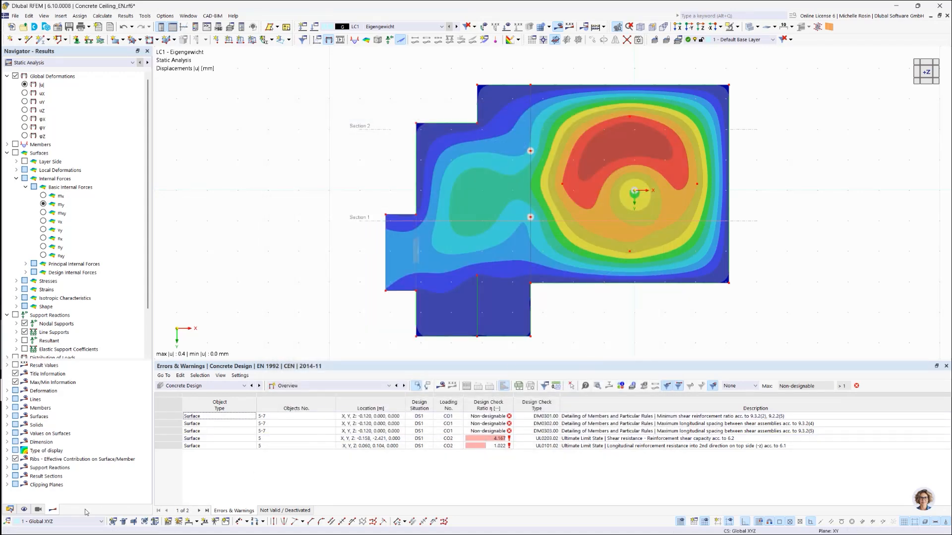
# Step: Collapse the Loads, Imperfections, Mesh, Guide Objects, General and Numbering categories in the display settings
pyautogui.click(24, 510)
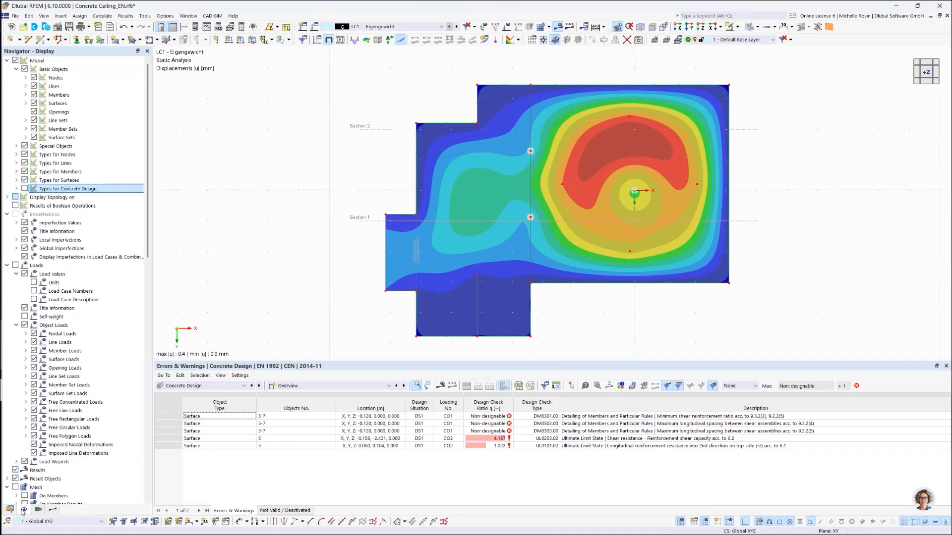
pyautogui.click(7, 266)
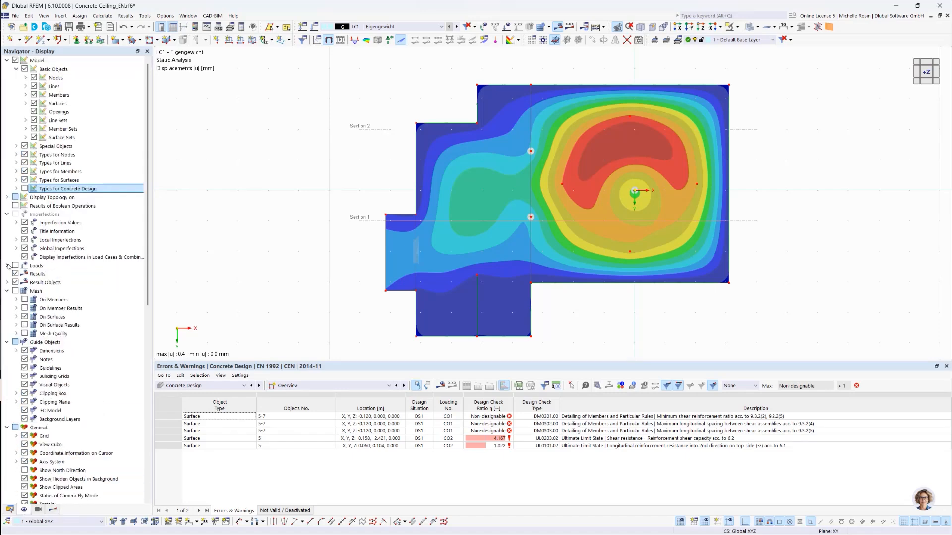
pyautogui.click(7, 214)
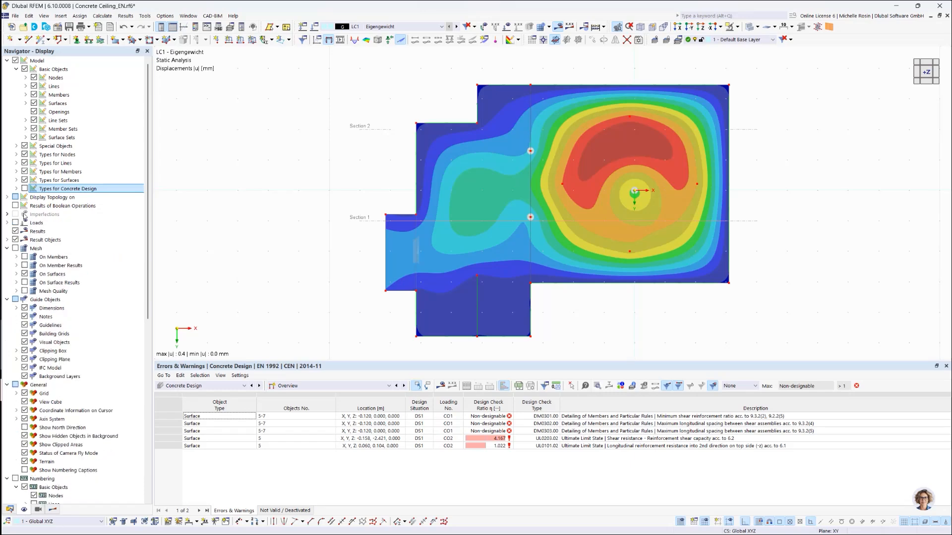
pyautogui.rightClick(109, 232)
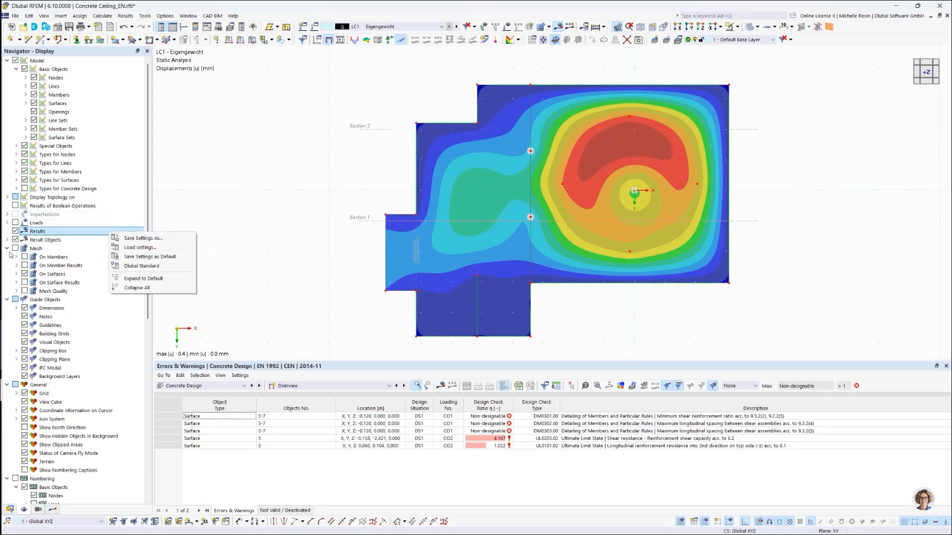
pyautogui.click(7, 248)
pyautogui.click(7, 257)
pyautogui.click(7, 266)
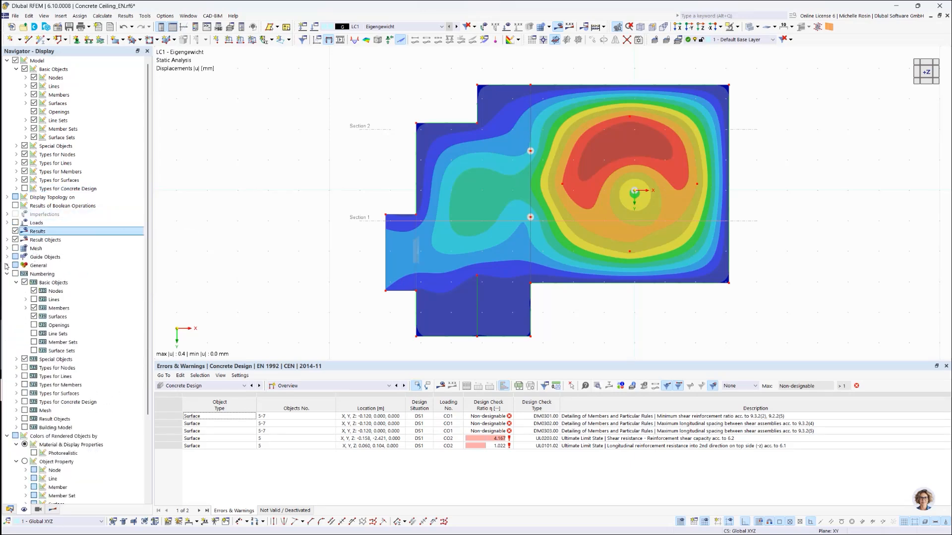
pyautogui.click(7, 274)
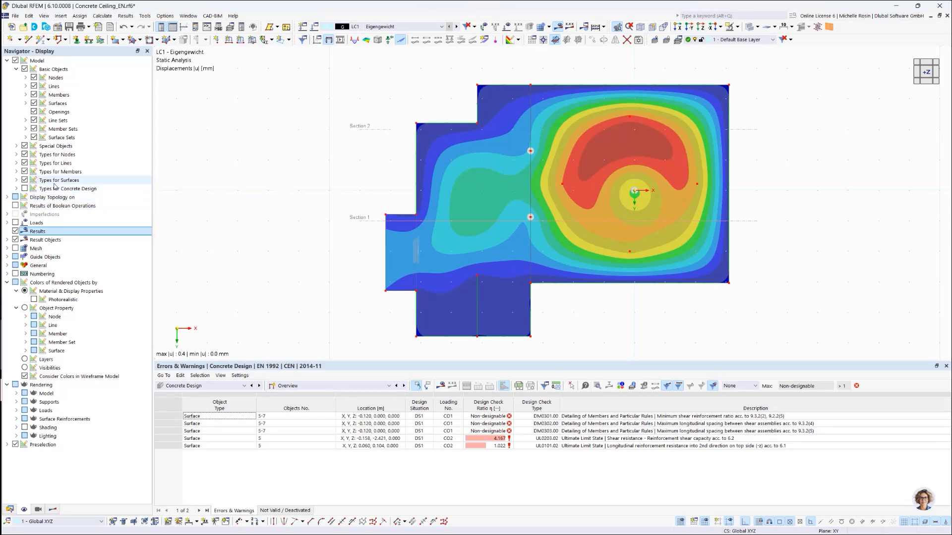
# Step: Review the options for saving and loading display settings or restoring the Dlubal Standard
pyautogui.rightClick(140, 224)
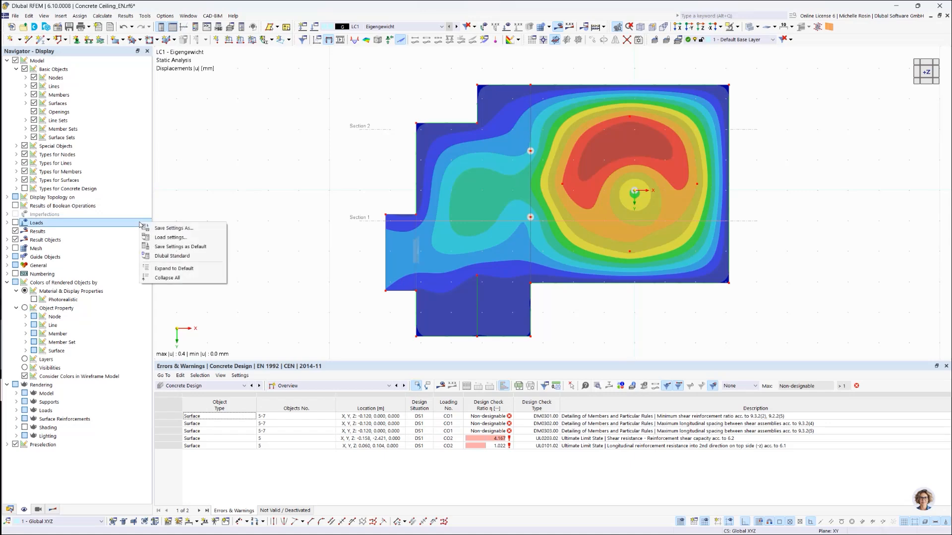
pyautogui.rightClick(134, 350)
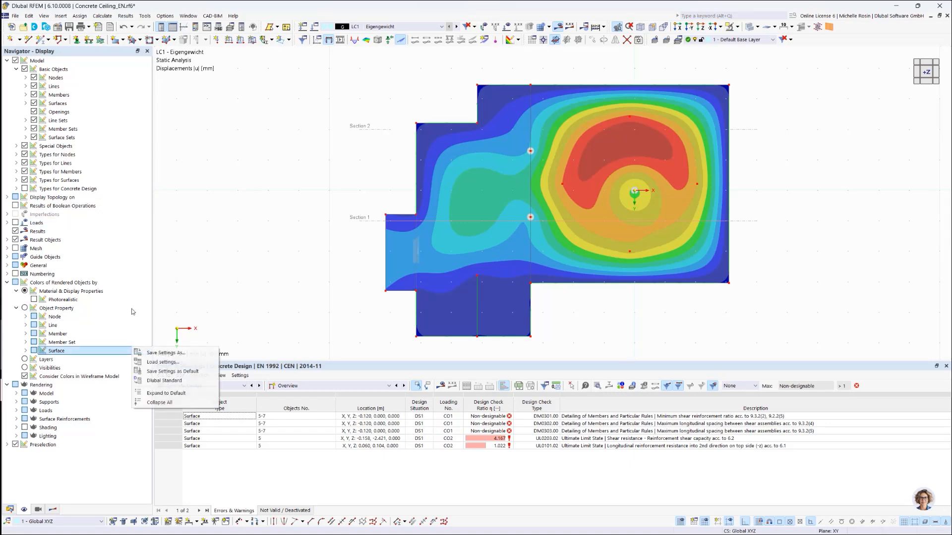
pyautogui.rightClick(132, 276)
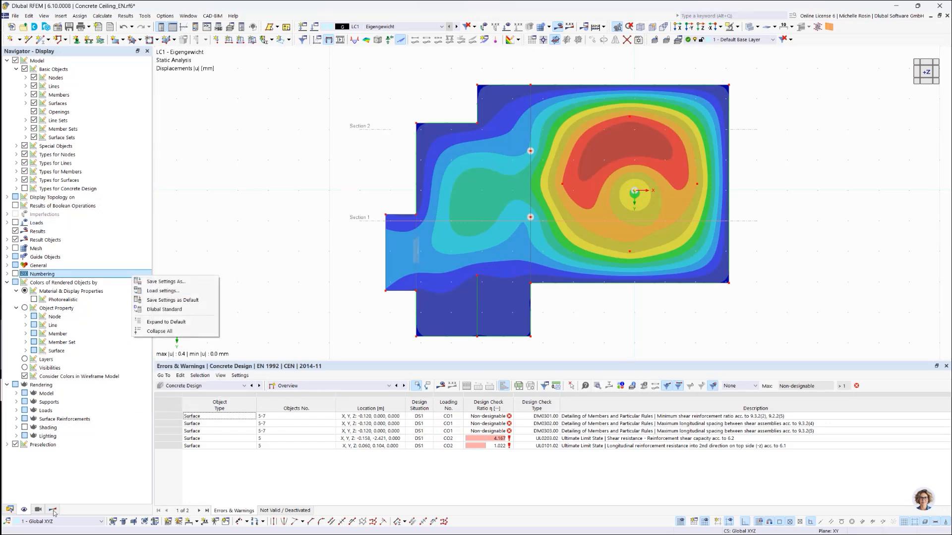
pyautogui.click(154, 312)
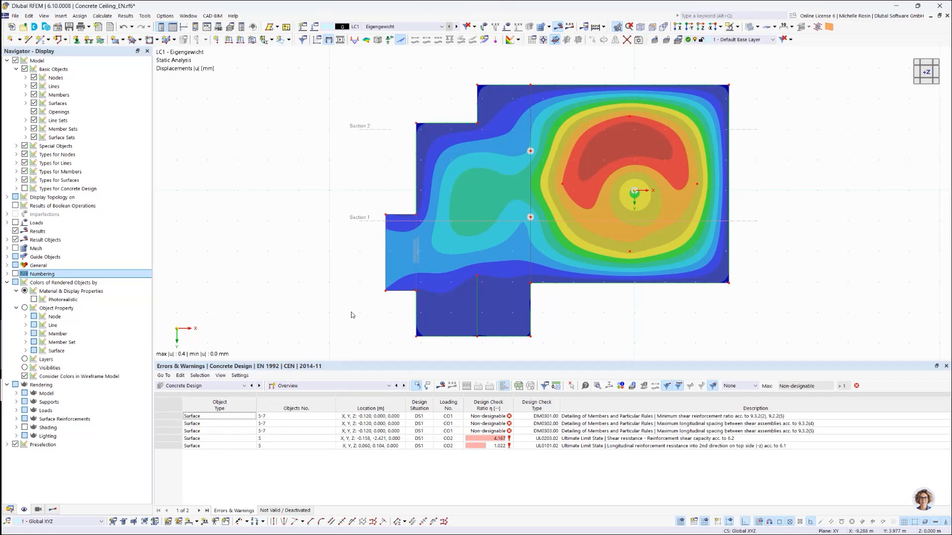
# Step: Show the color scale of the global deformations |u| and limit the plot to the highest value range
pyautogui.click(196, 28)
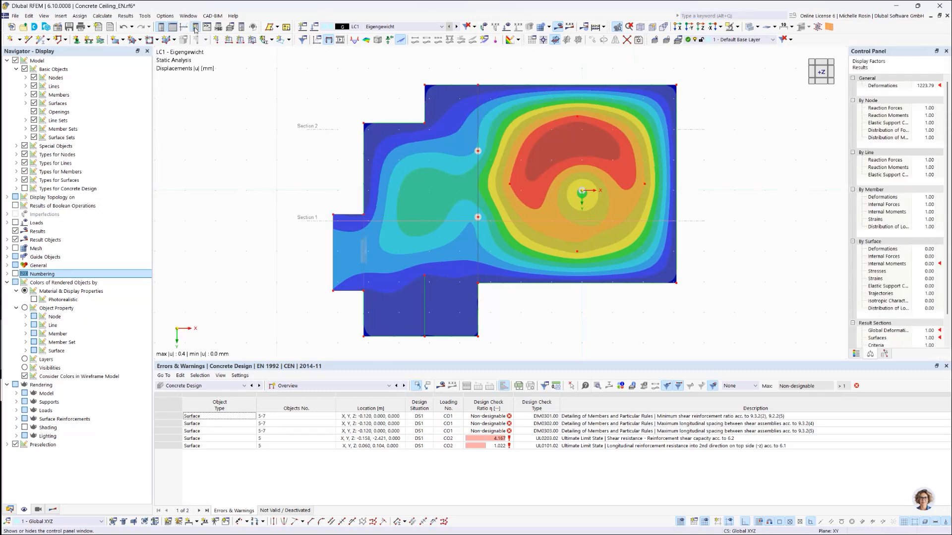
pyautogui.click(856, 353)
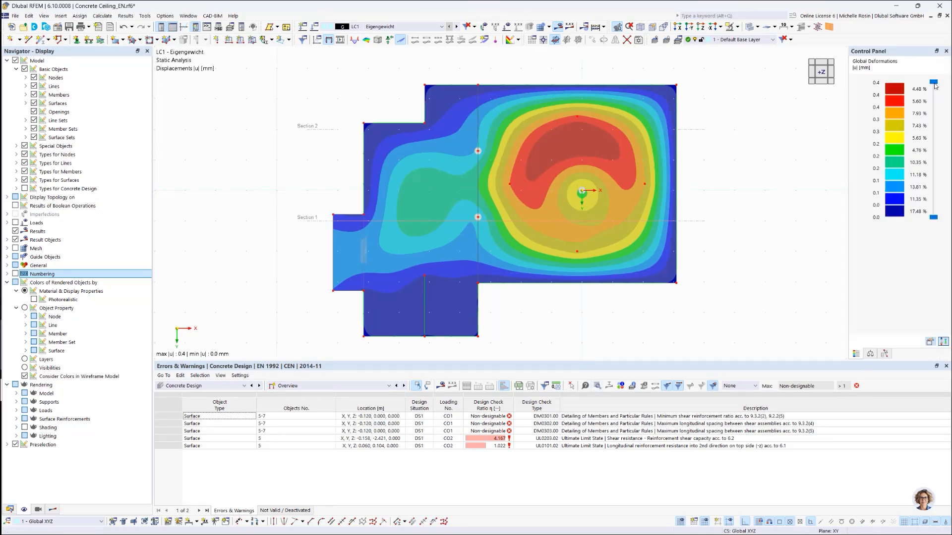
pyautogui.moveTo(937, 95)
pyautogui.mouseDown()
pyautogui.moveTo(938, 120)
pyautogui.moveTo(936, 82)
pyautogui.mouseUp()
pyautogui.moveTo(934, 219)
pyautogui.mouseDown()
pyautogui.moveTo(935, 179)
pyautogui.moveTo(934, 218)
pyautogui.mouseUp()
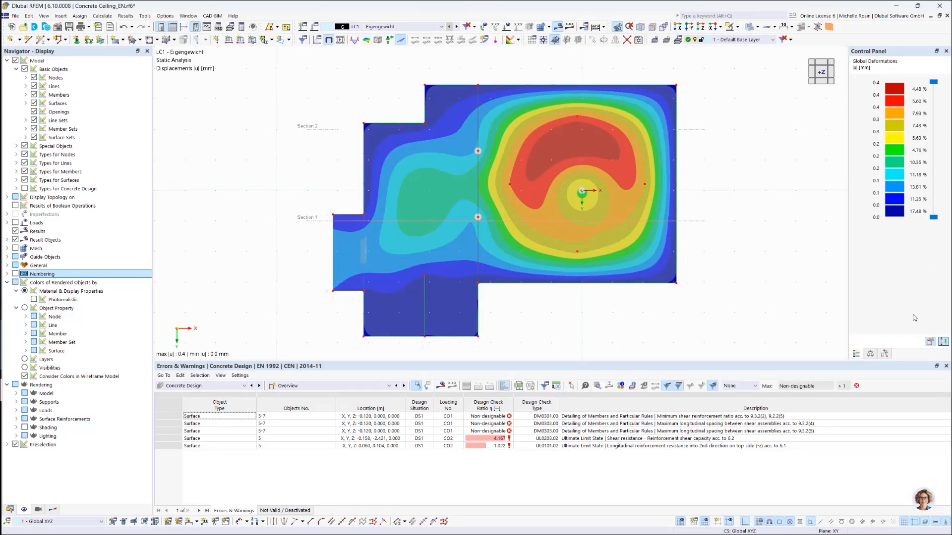
pyautogui.click(942, 342)
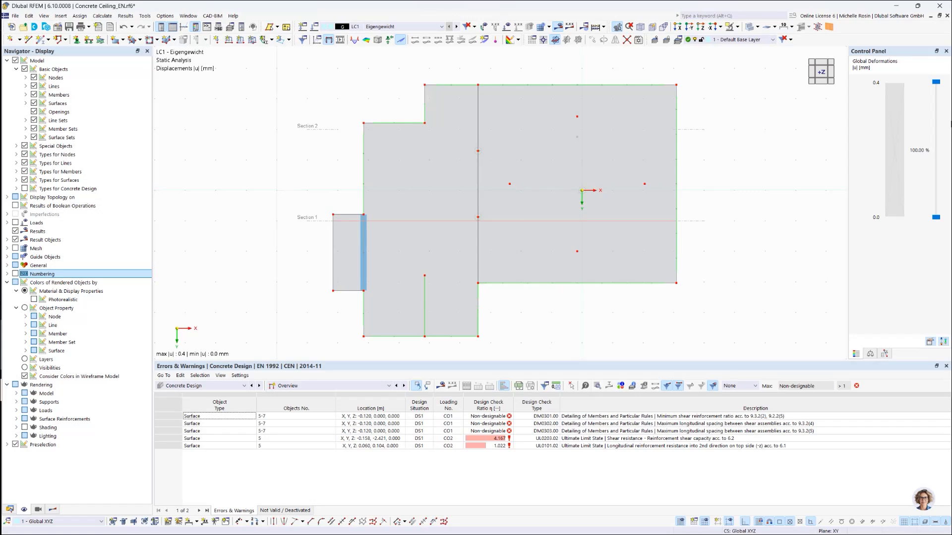
pyautogui.moveTo(936, 82); pyautogui.dragTo(936, 94)
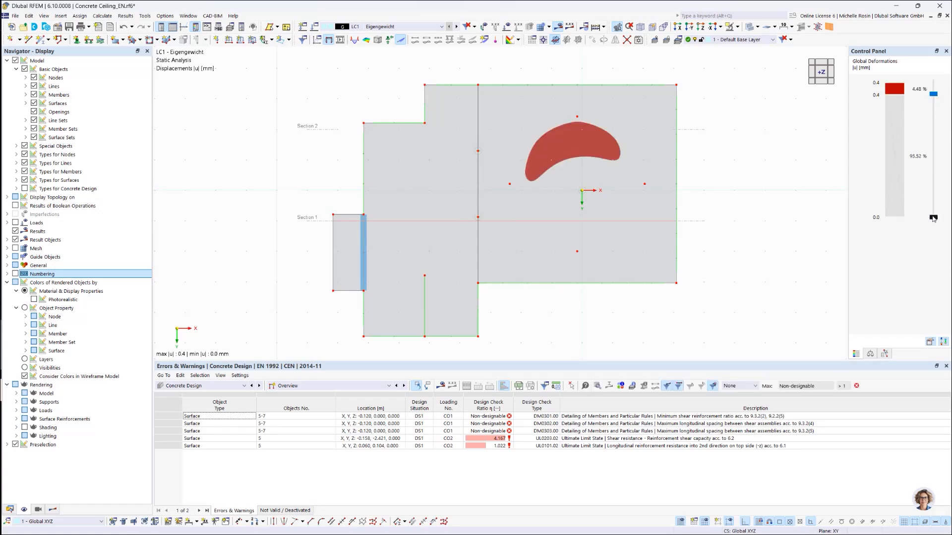
# Step: Restore the full color scale range of the global deformations and close the Control Panel
pyautogui.moveTo(933, 218)
pyautogui.mouseDown()
pyautogui.moveTo(934, 204)
pyautogui.moveTo(933, 218)
pyautogui.mouseUp()
pyautogui.moveTo(936, 93); pyautogui.dragTo(933, 82)
pyautogui.click(943, 342)
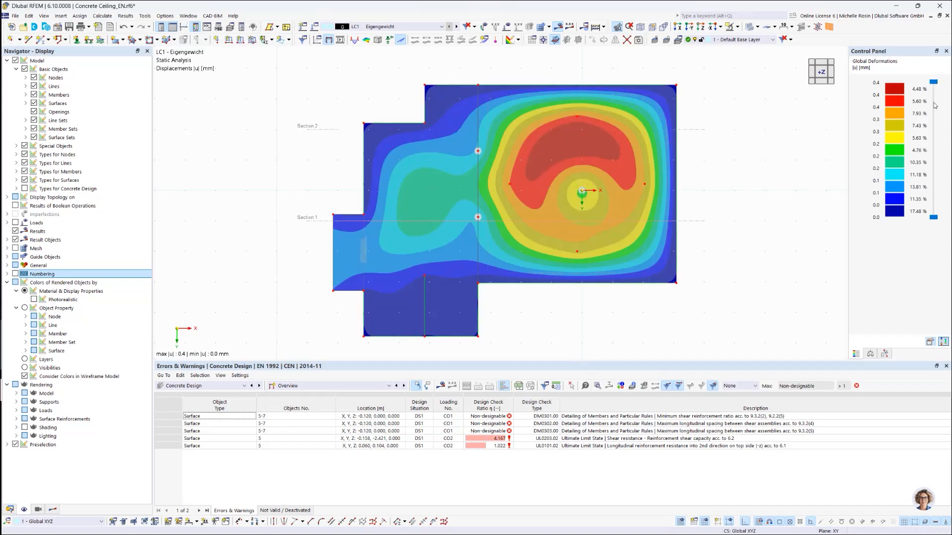
pyautogui.click(946, 51)
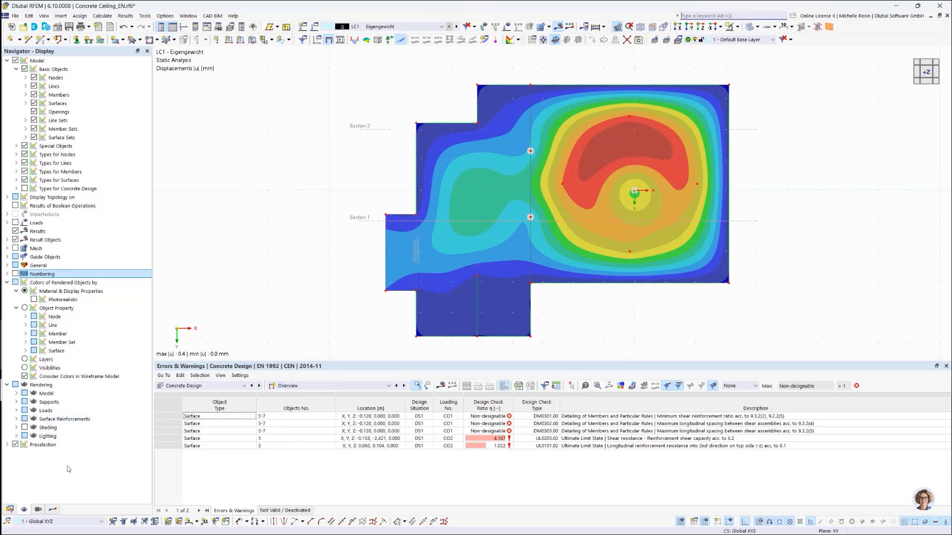
# Step: Create a new printout report and review its report items, from basic objects to static analysis results
pyautogui.click(10, 510)
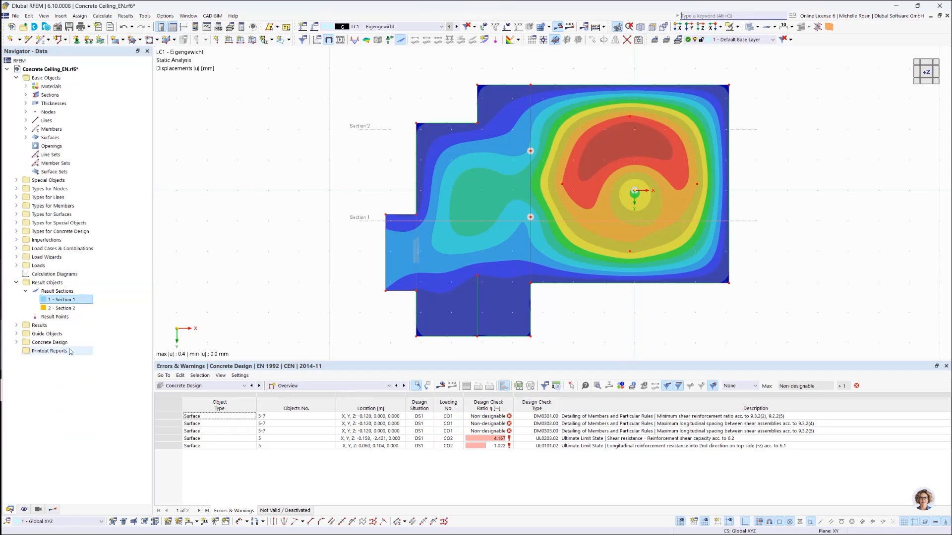
pyautogui.rightClick(42, 352)
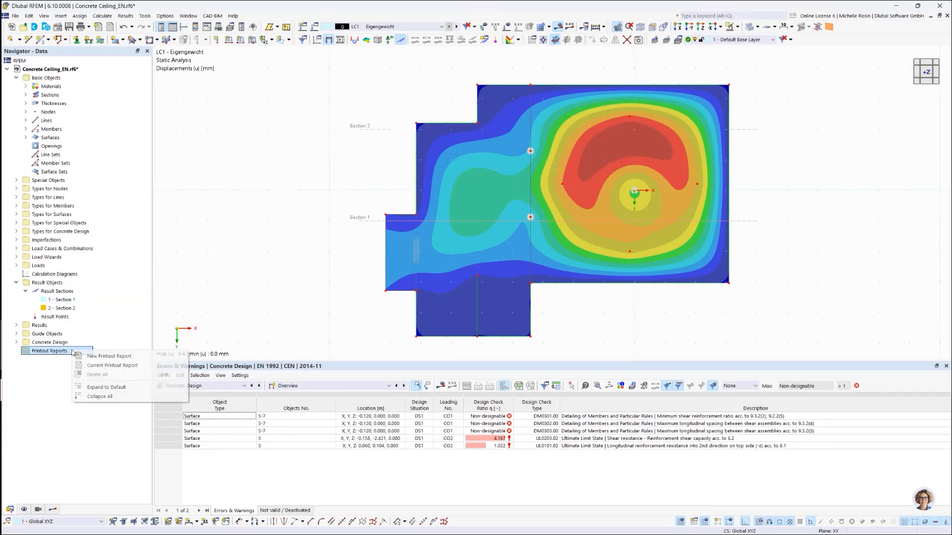
pyautogui.click(96, 358)
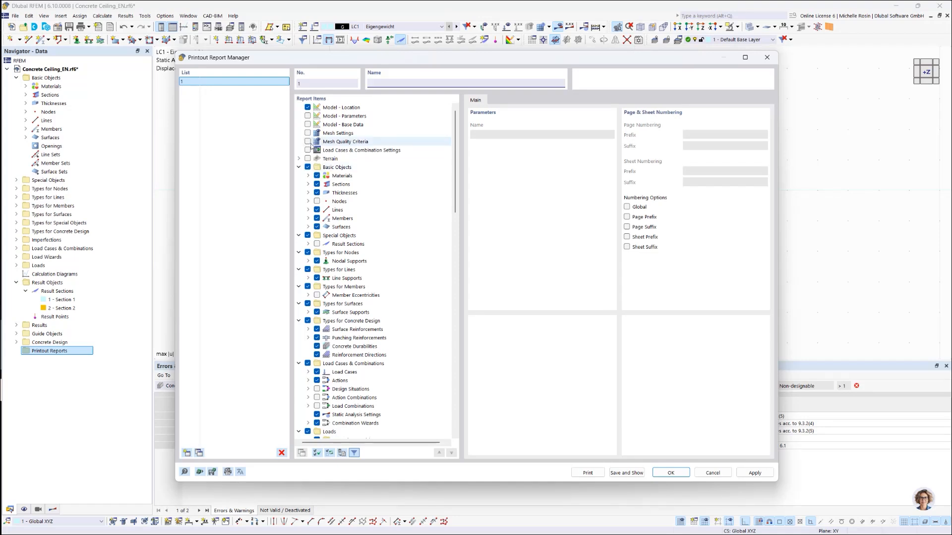
pyautogui.scroll(-3, 349, 347)
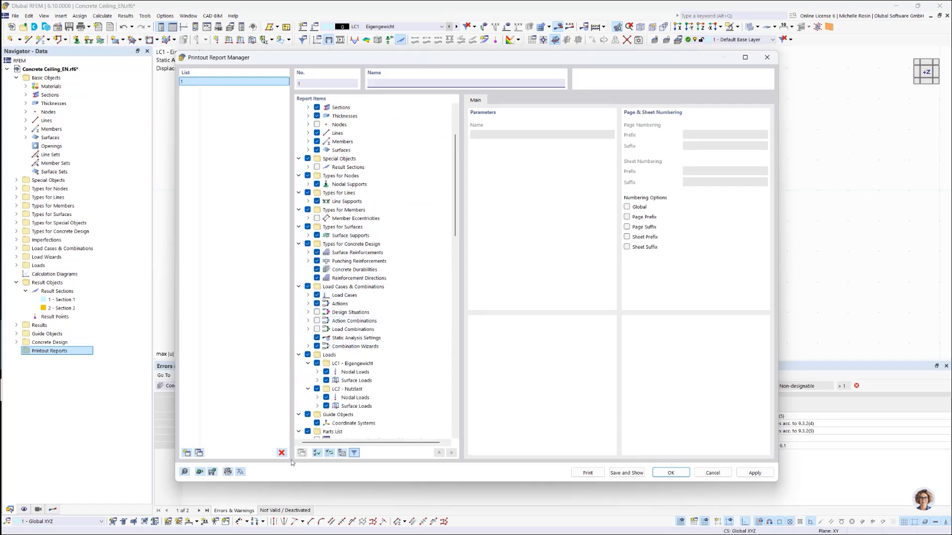
pyautogui.scroll(-2, 354, 366)
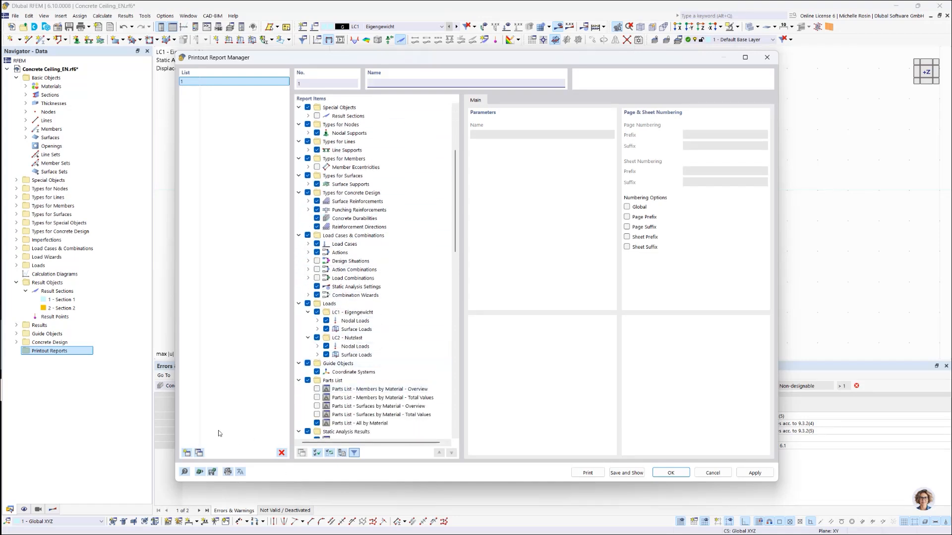
# Step: Compare the printout report templates and load the template "Input data and reduced results" into the report
pyautogui.click(200, 472)
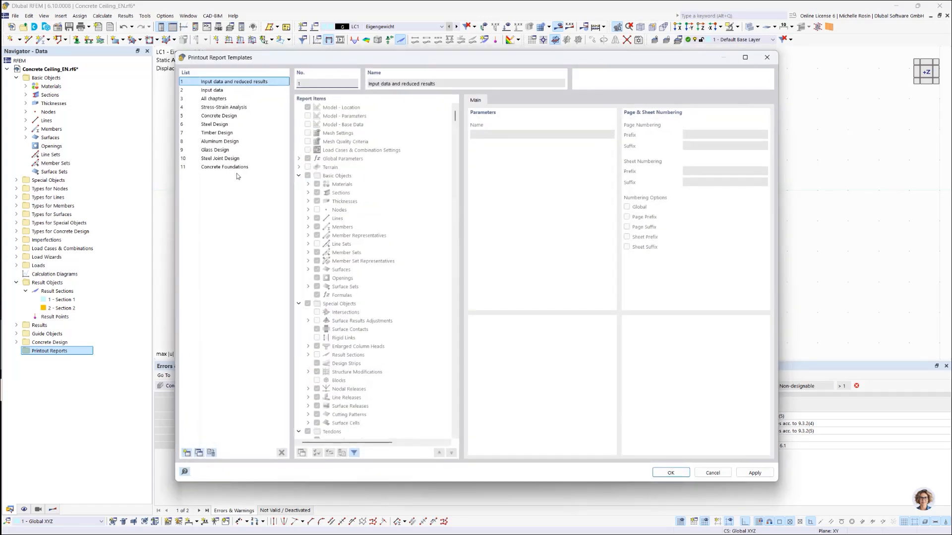
pyautogui.click(223, 99)
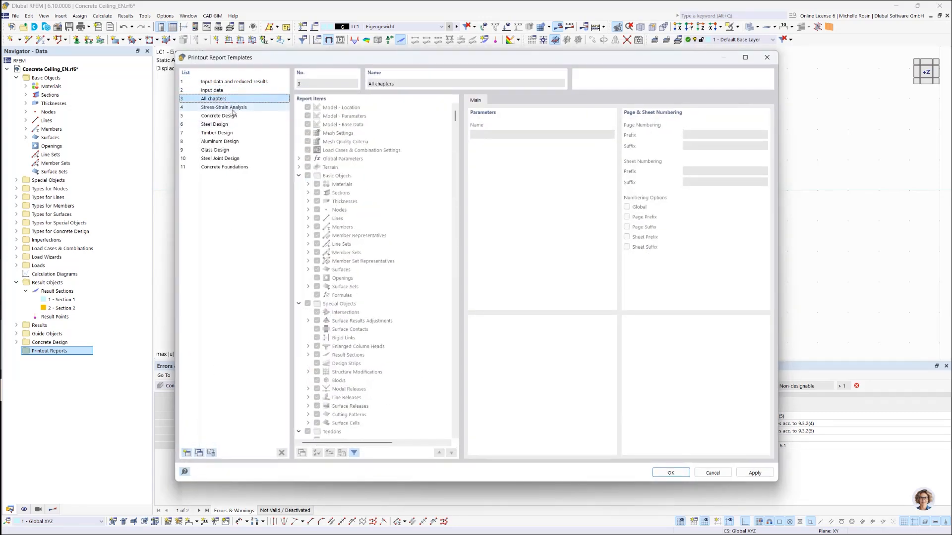
pyautogui.click(233, 116)
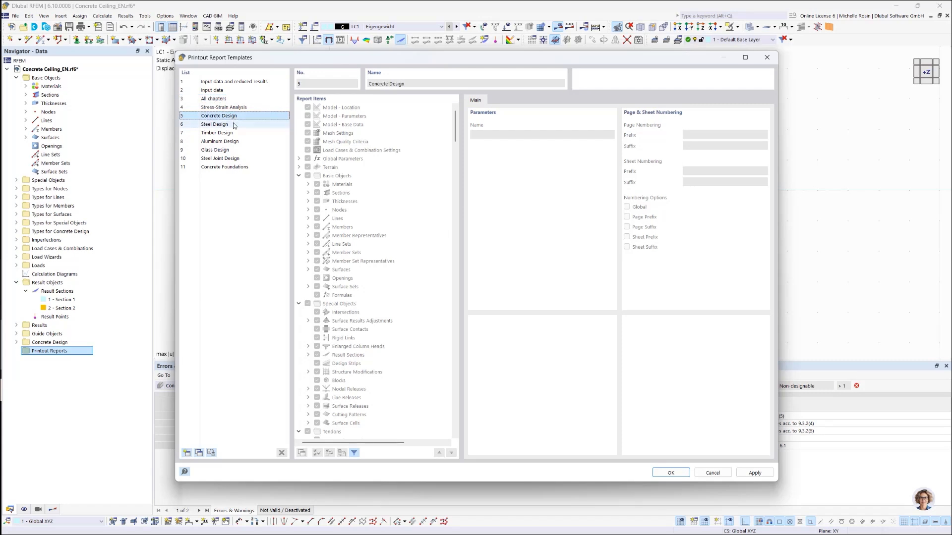
pyautogui.click(232, 125)
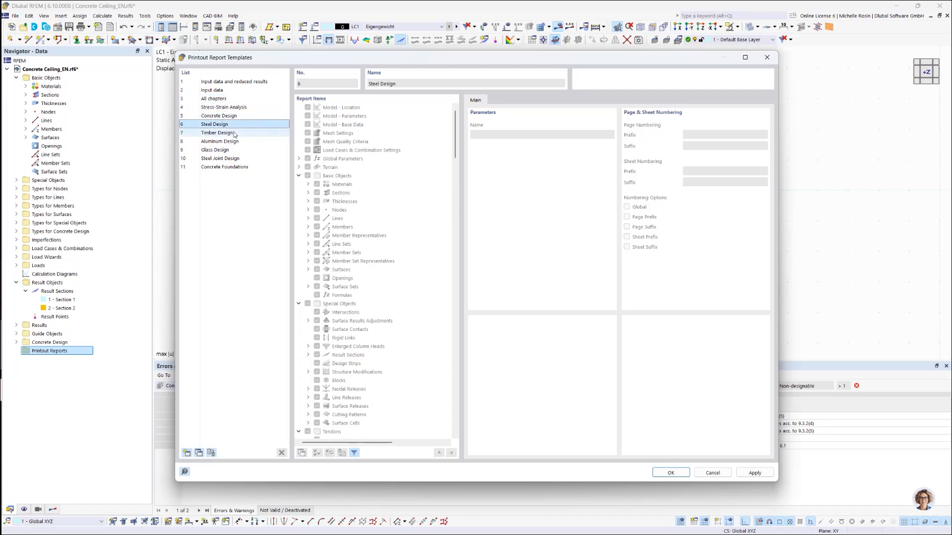
pyautogui.click(208, 83)
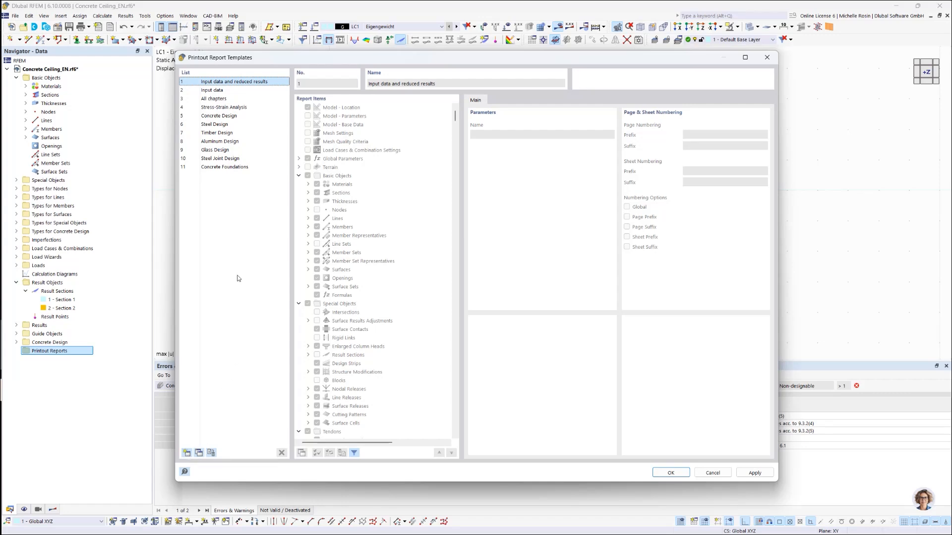
pyautogui.click(670, 474)
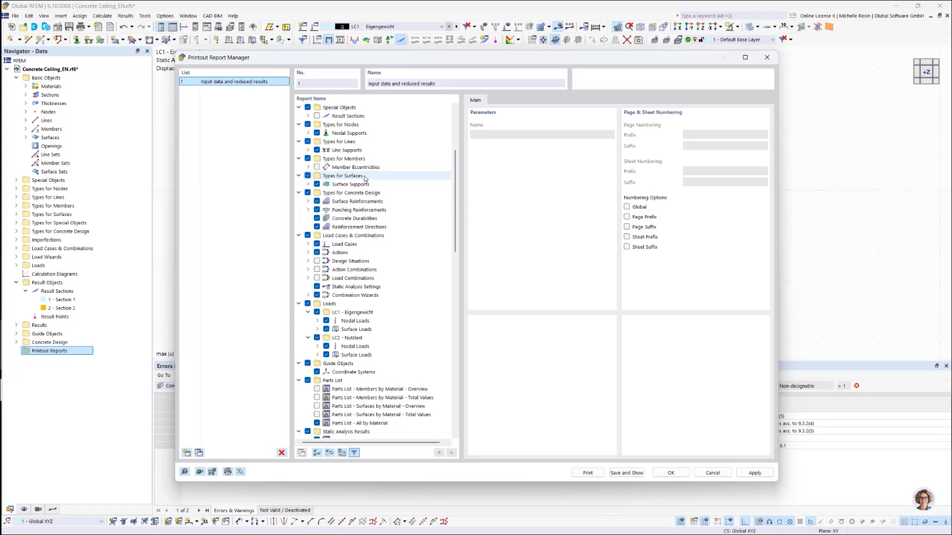
# Step: Save and show the printout report, look through its first pages and close it
pyautogui.scroll(2, 364, 179)
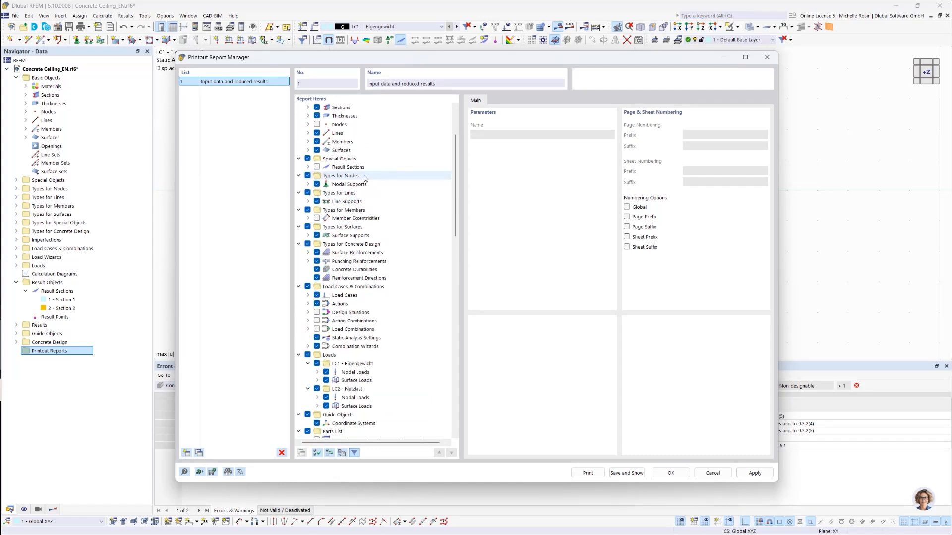
pyautogui.click(623, 474)
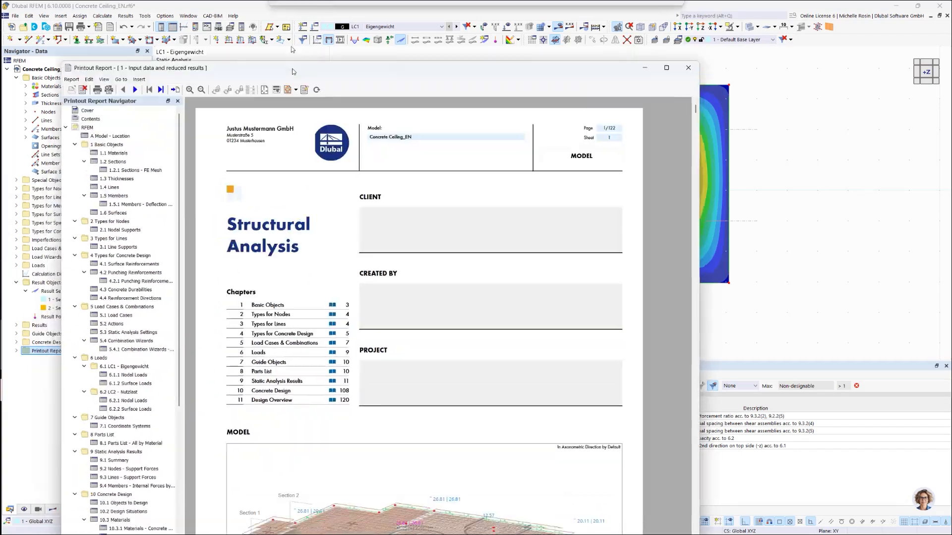
pyautogui.moveTo(292, 71); pyautogui.dragTo(355, 25)
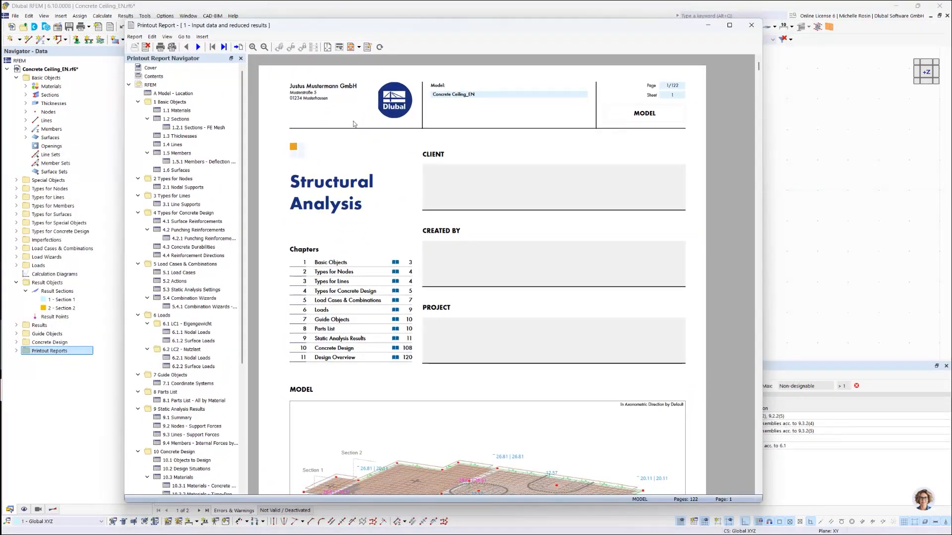
pyautogui.scroll(-3, 373, 296)
pyautogui.scroll(3, 369, 290)
pyautogui.click(751, 25)
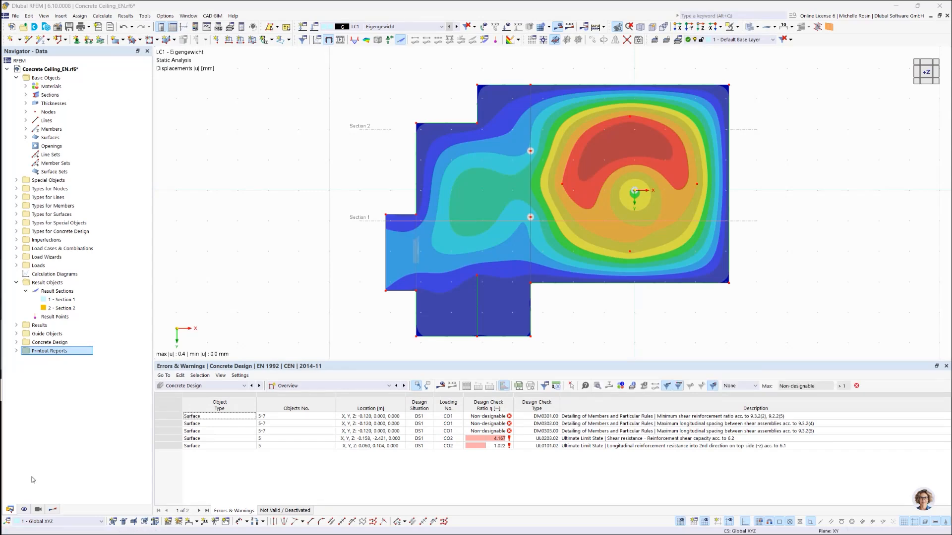
# Step: Show the displacements |u| along result section 1 in the -Y view, with the global deformations plot hidden
pyautogui.click(50, 512)
pyautogui.click(39, 511)
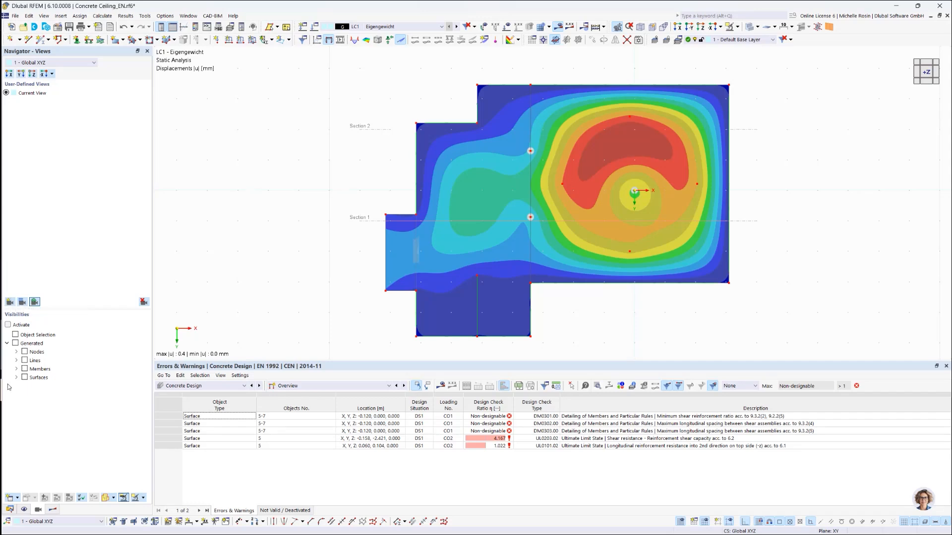
pyautogui.click(53, 511)
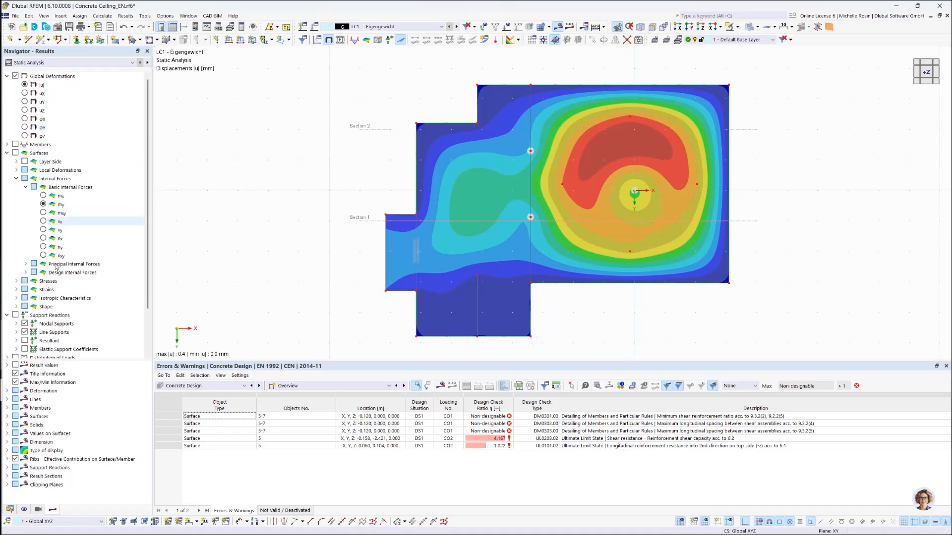
pyautogui.click(7, 153)
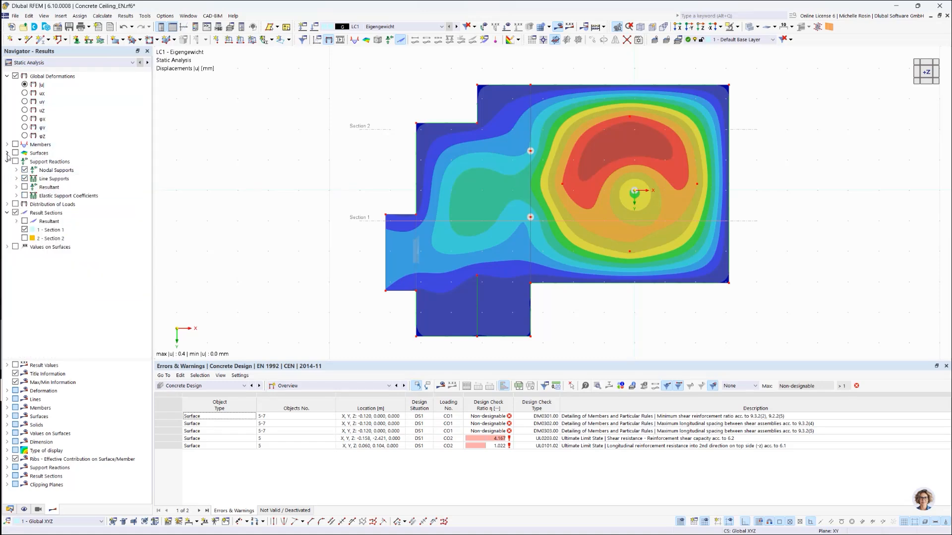
pyautogui.click(24, 229)
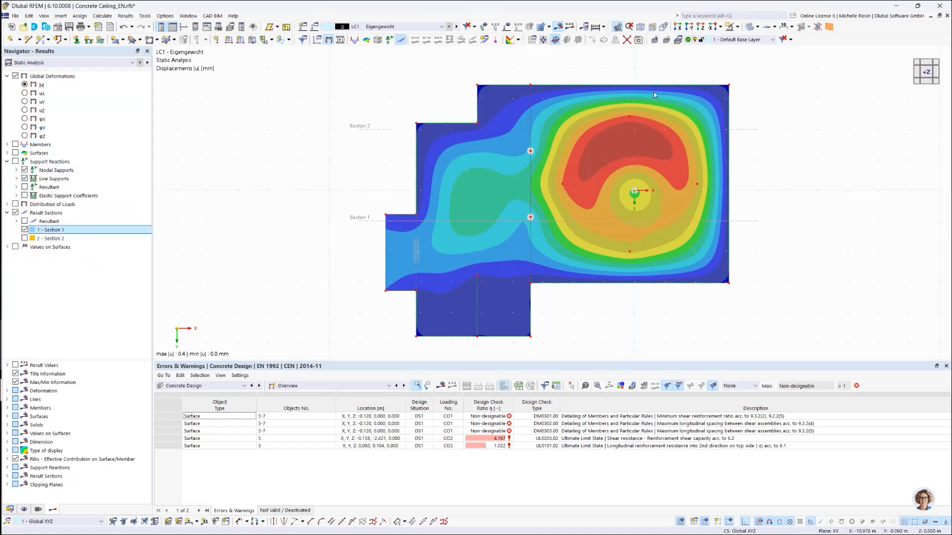
pyautogui.click(934, 78)
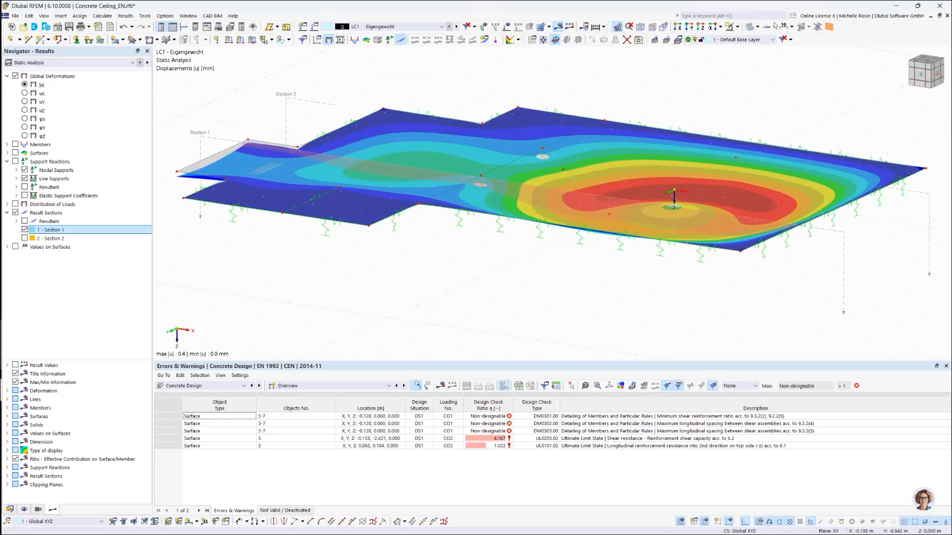
pyautogui.click(692, 28)
pyautogui.click(16, 75)
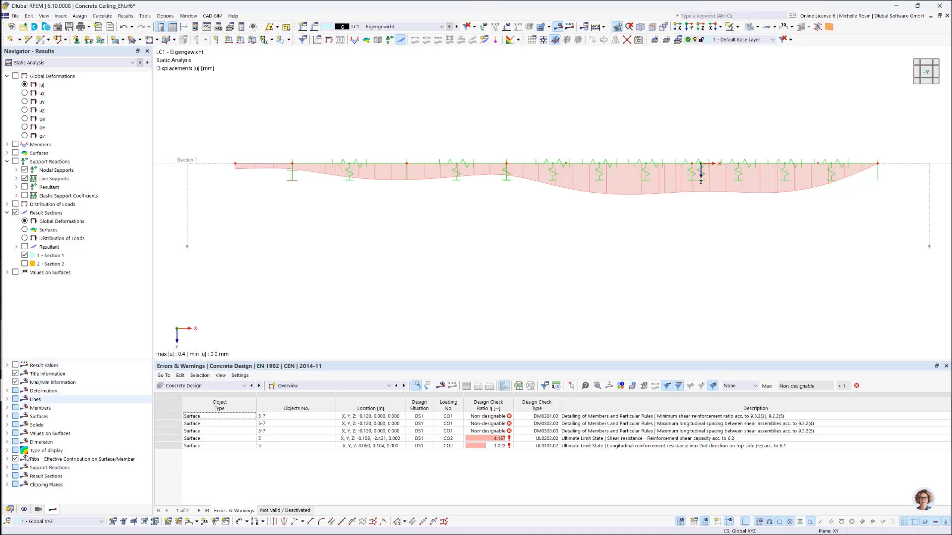
# Step: Save the current display as a new user-defined view named "Section 1"
pyautogui.click(38, 510)
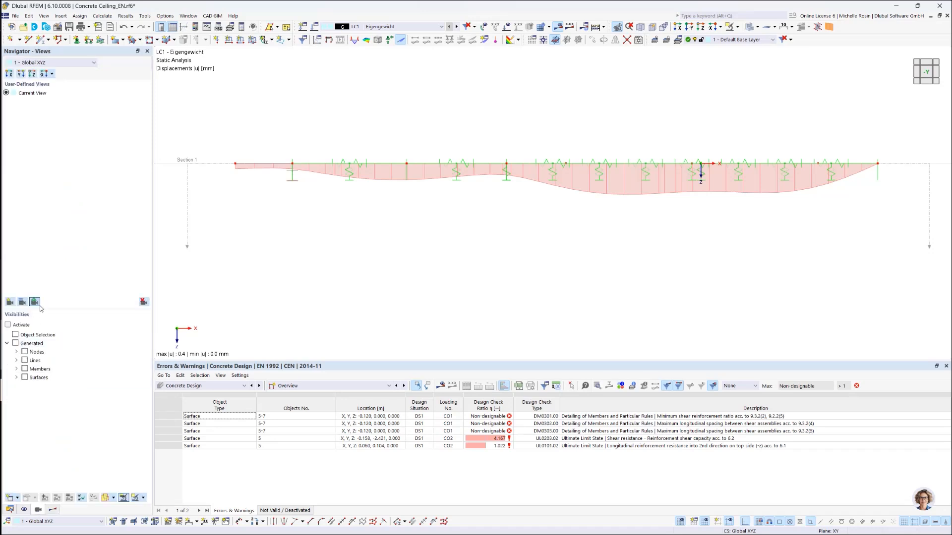
pyautogui.click(9, 302)
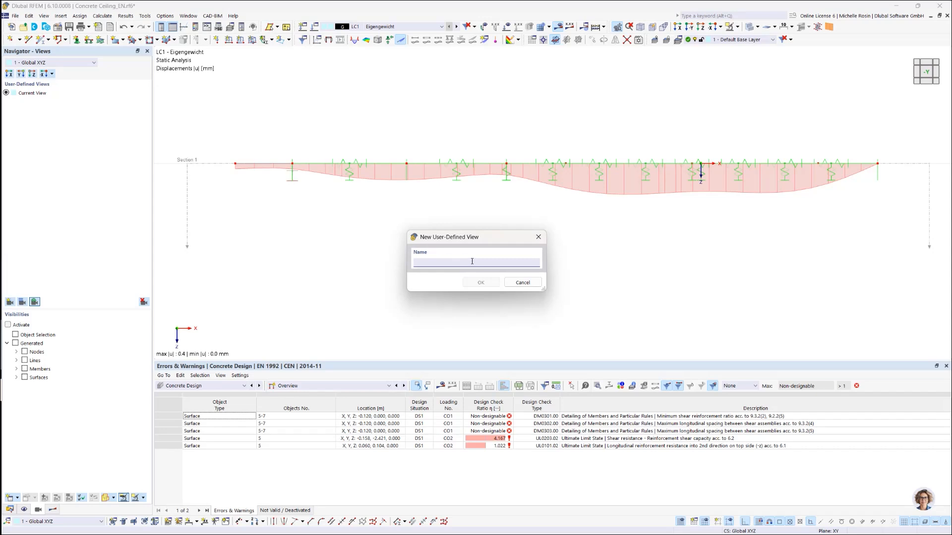
pyautogui.write('Section 1')
pyautogui.click(477, 284)
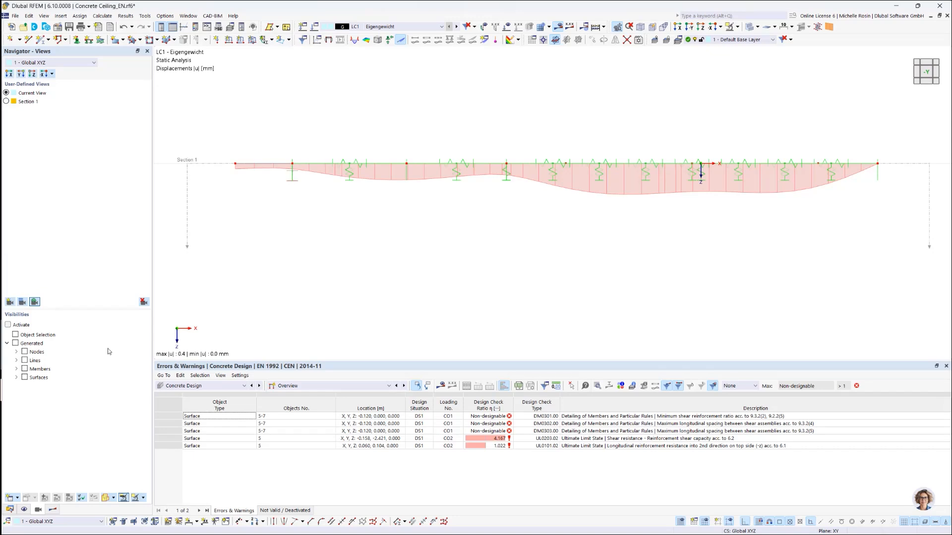
# Step: Display only result section 2 instead of section 1 and save it as a user-defined view named "Section 2"
pyautogui.click(52, 511)
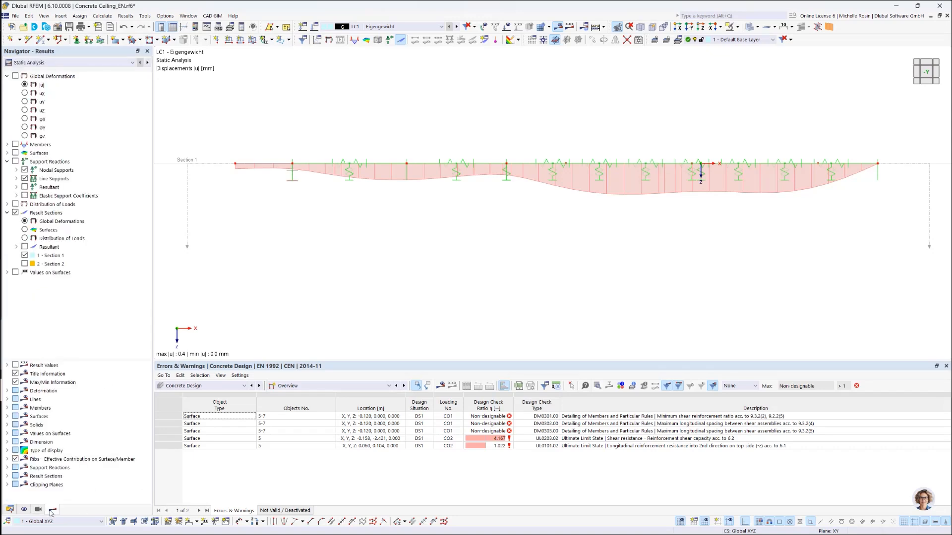
pyautogui.click(24, 255)
pyautogui.click(24, 264)
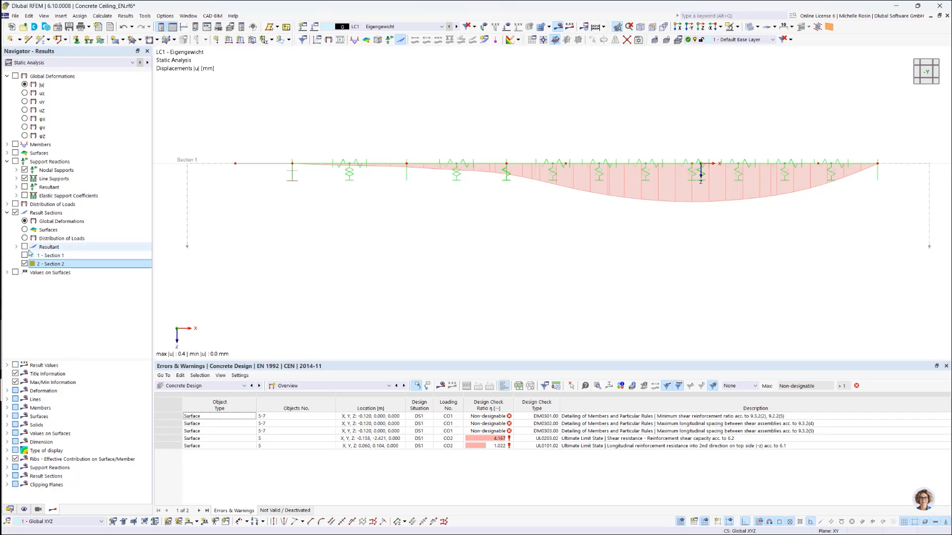
pyautogui.click(39, 510)
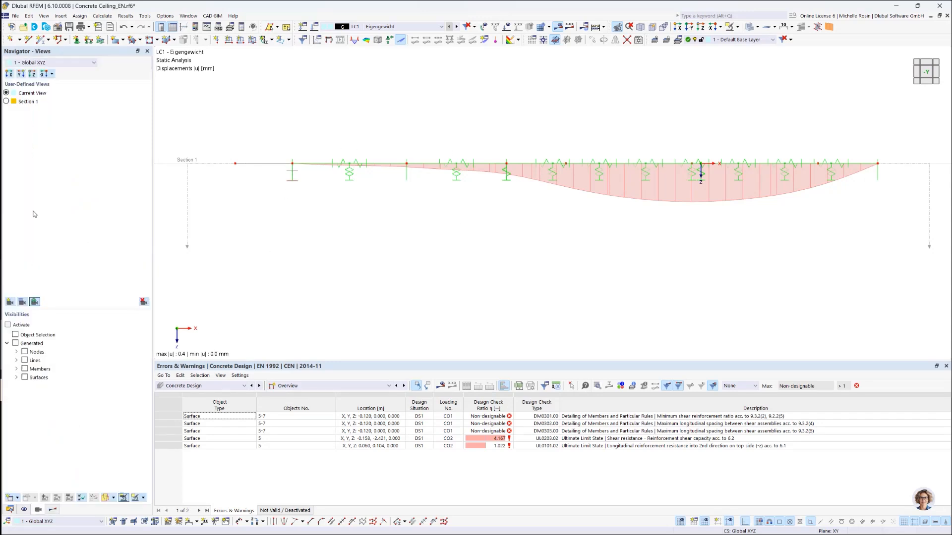
pyautogui.click(10, 302)
pyautogui.write('Section 2')
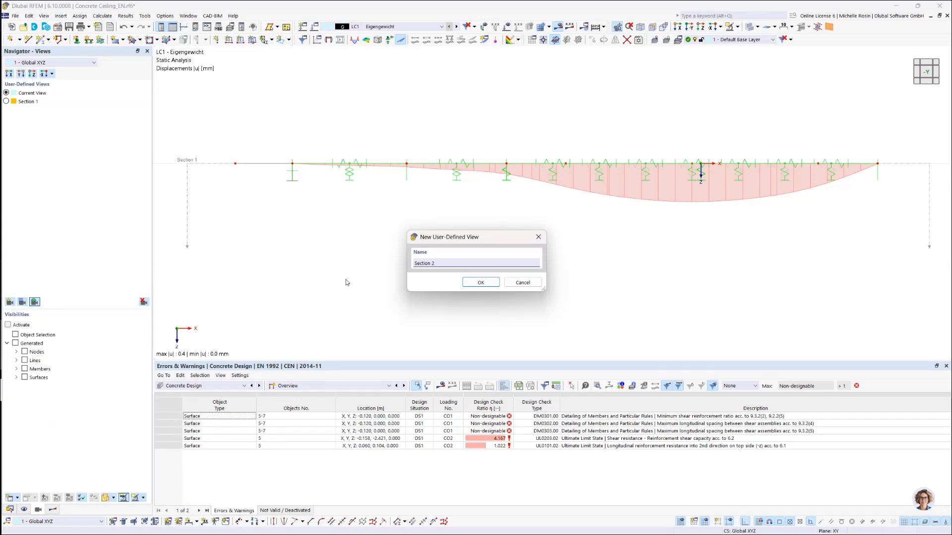
pyautogui.press('Return')
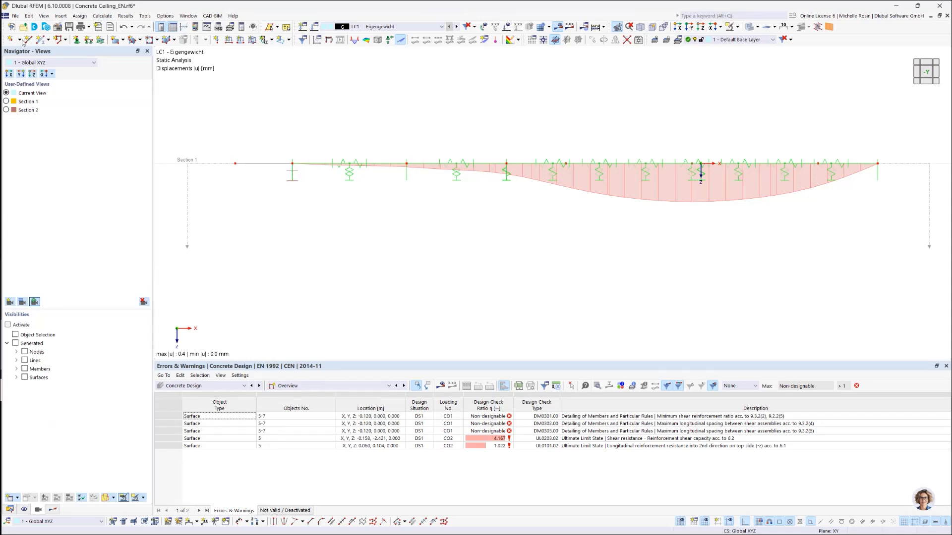
# Step: Compare the user-defined views Section 1 and Section 2 by activating them in turn
pyautogui.click(6, 102)
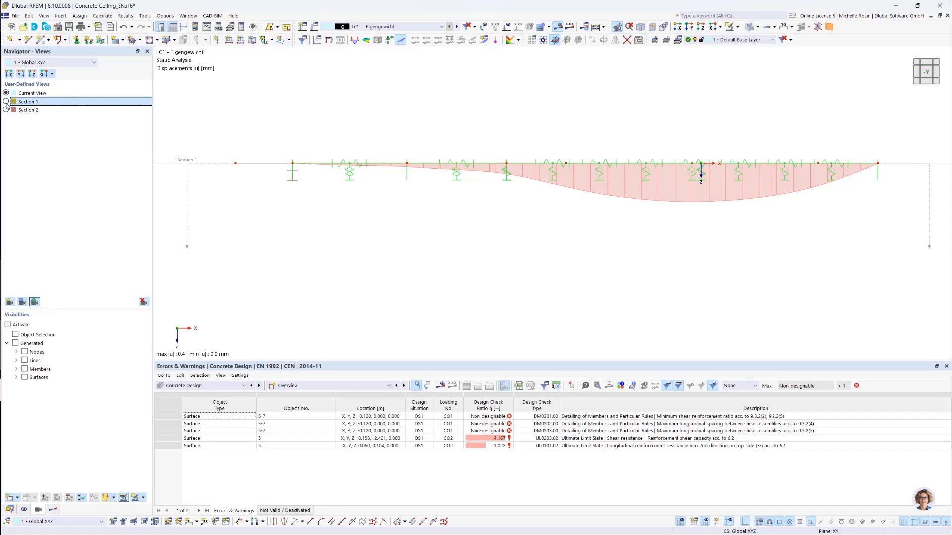
pyautogui.click(6, 101)
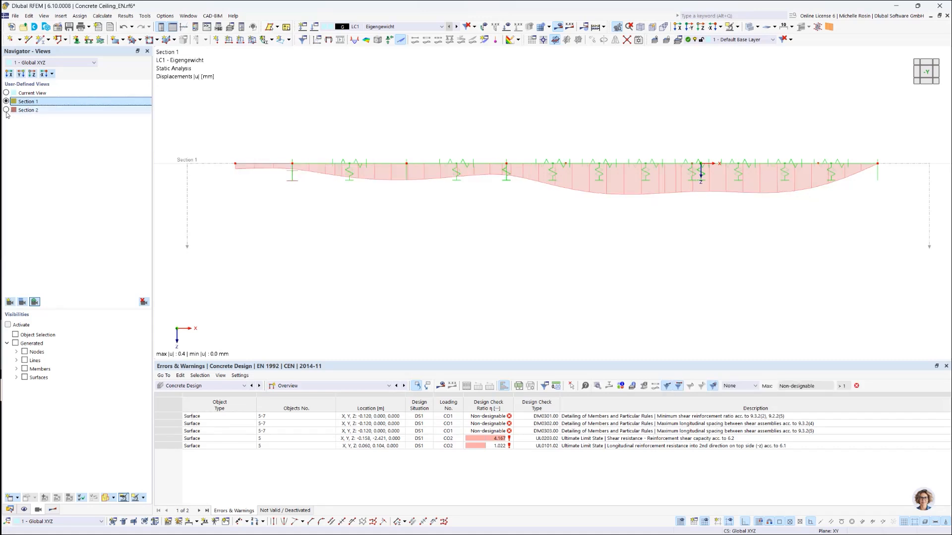
pyautogui.click(6, 112)
pyautogui.click(6, 110)
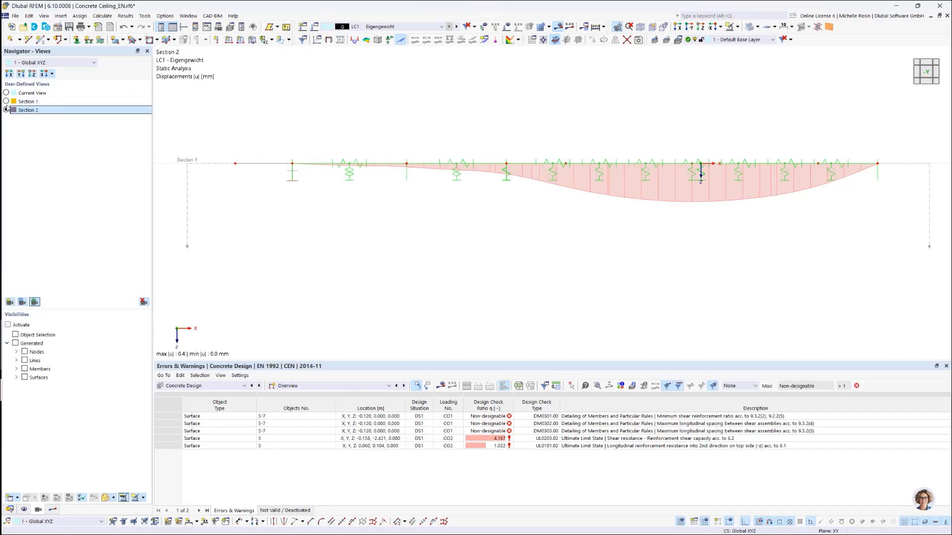
pyautogui.click(8, 103)
pyautogui.click(6, 102)
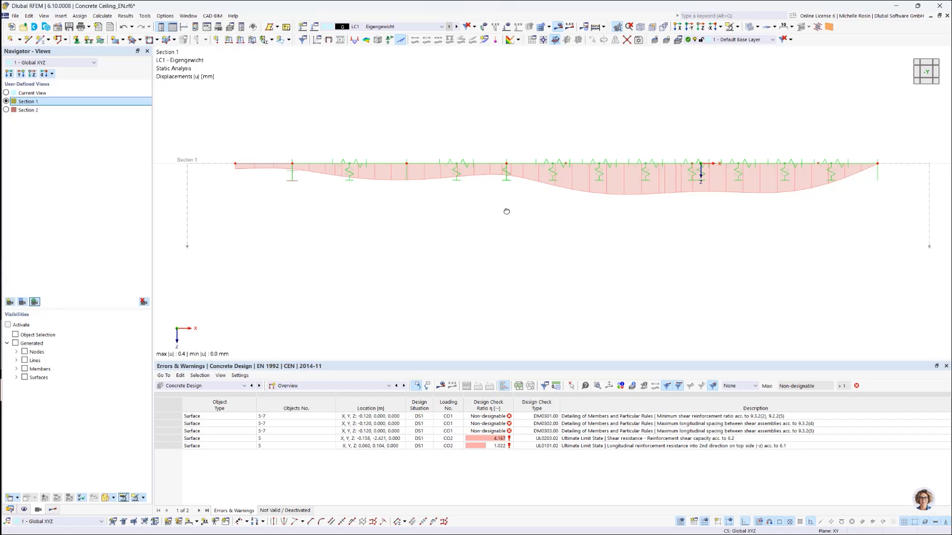
# Step: Tilt the model to a spatial view, redefine the user-defined view Section 1 with it and check the saved views
pyautogui.keyDown('ctrl'); pyautogui.moveTo(503, 208); pyautogui.dragTo(506, 252, button='middle'); pyautogui.keyUp('ctrl')
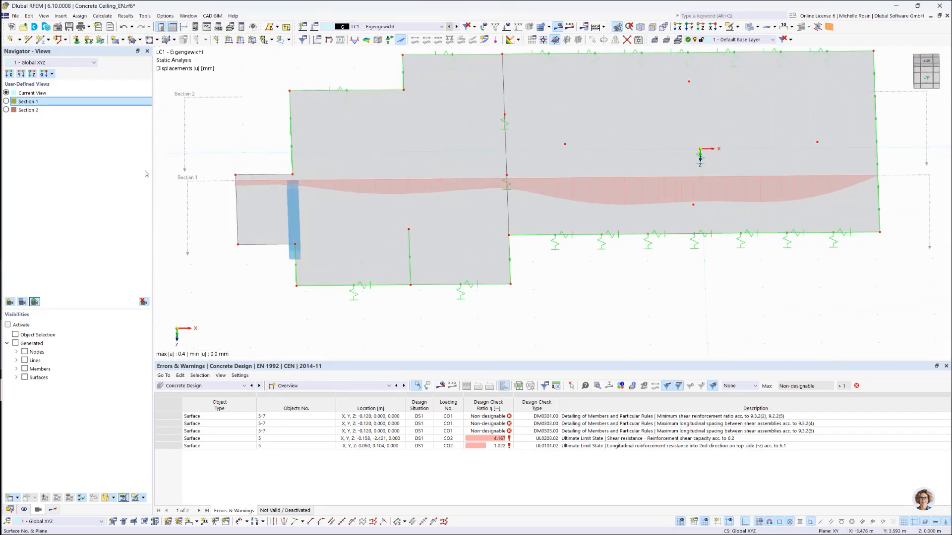
pyautogui.rightClick(29, 105)
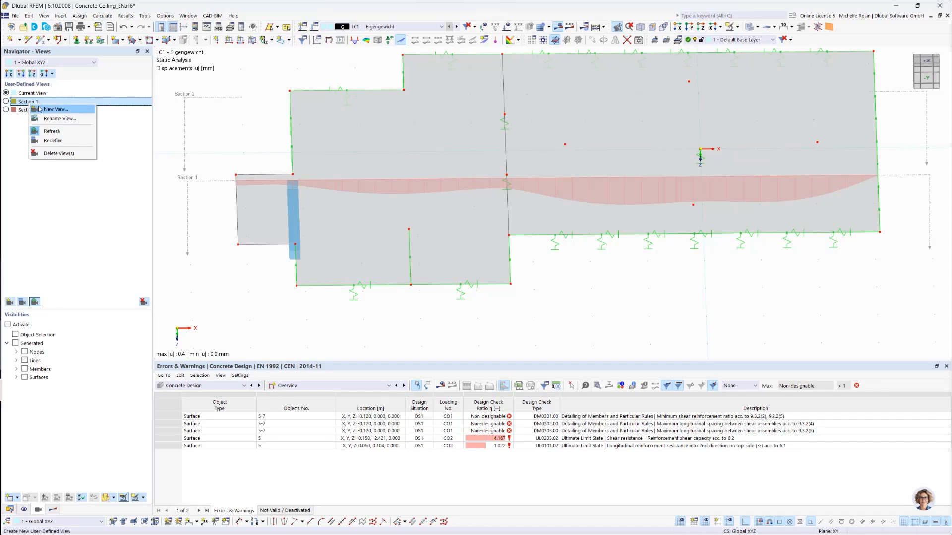
pyautogui.click(50, 140)
pyautogui.click(7, 111)
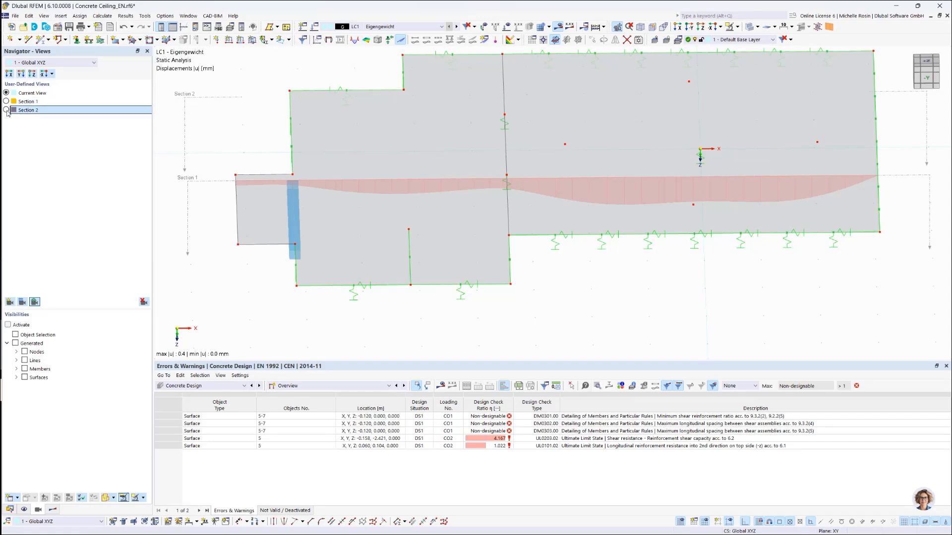
pyautogui.click(7, 110)
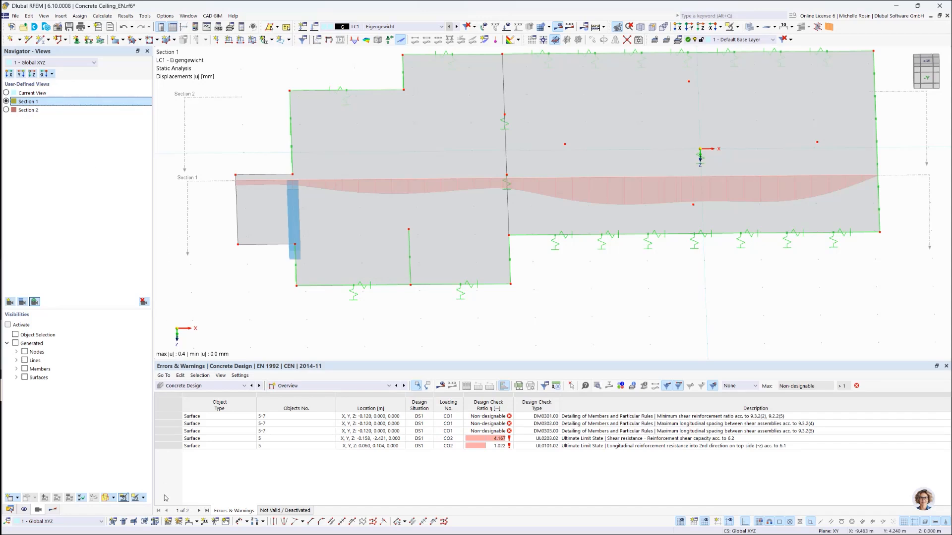
# Step: Set the view to the -Y direction, redefine the user-defined view Section 1 with it and check the saved views
pyautogui.click(53, 510)
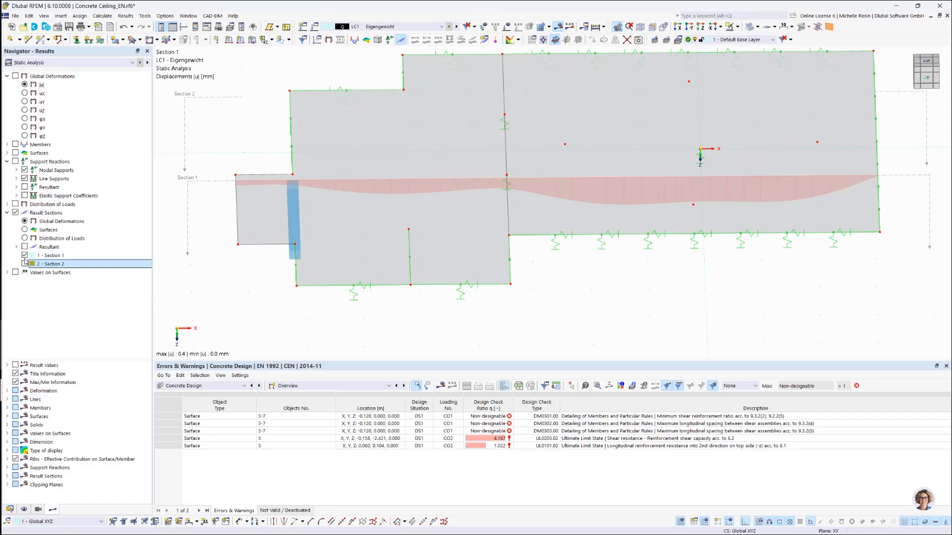
pyautogui.click(38, 510)
pyautogui.click(677, 26)
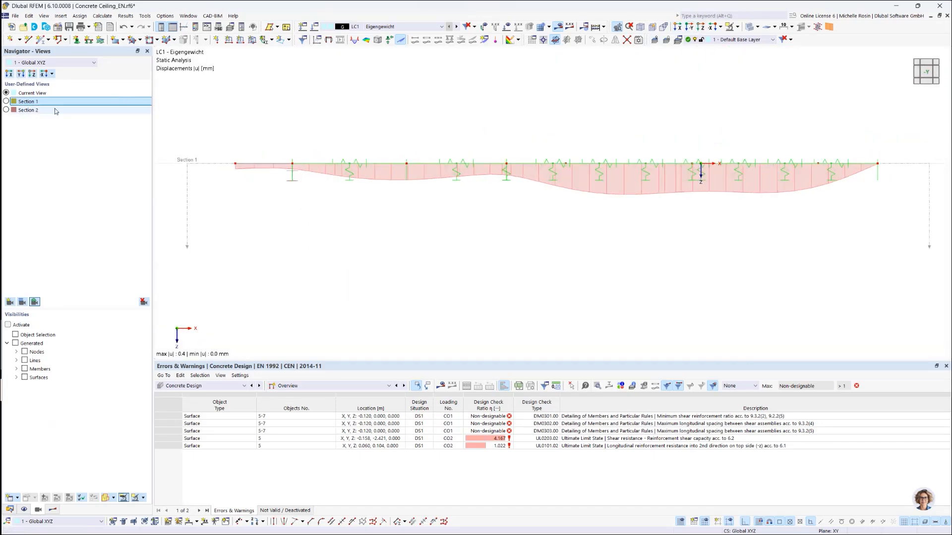
pyautogui.rightClick(29, 105)
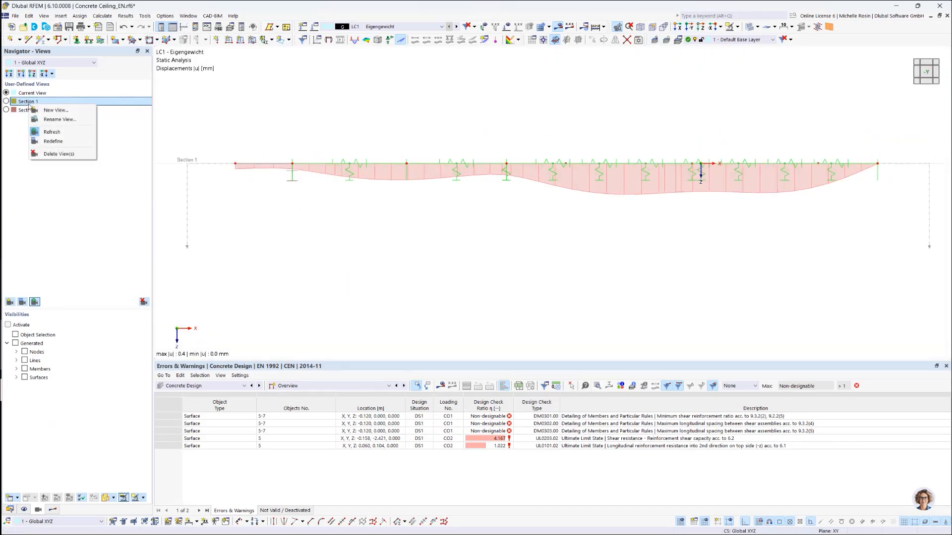
pyautogui.click(53, 142)
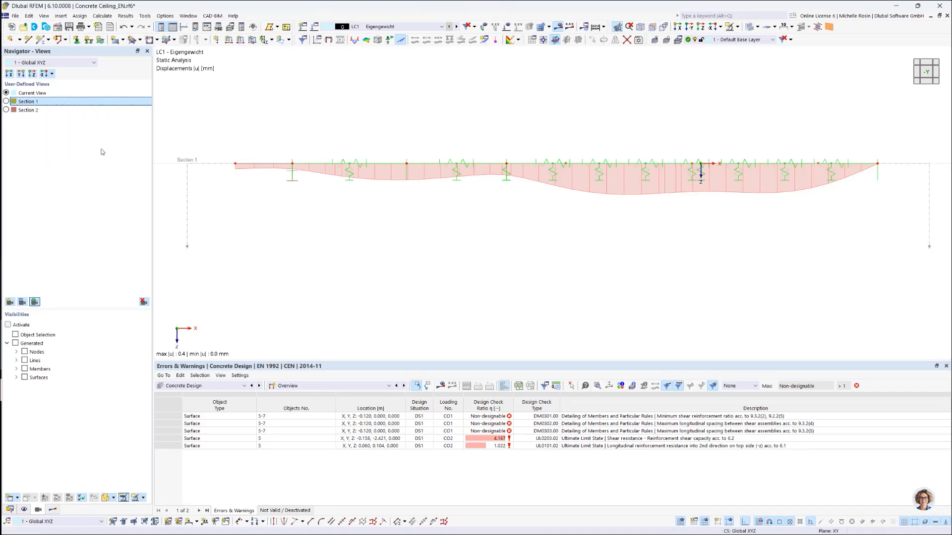
pyautogui.click(6, 110)
pyautogui.click(6, 101)
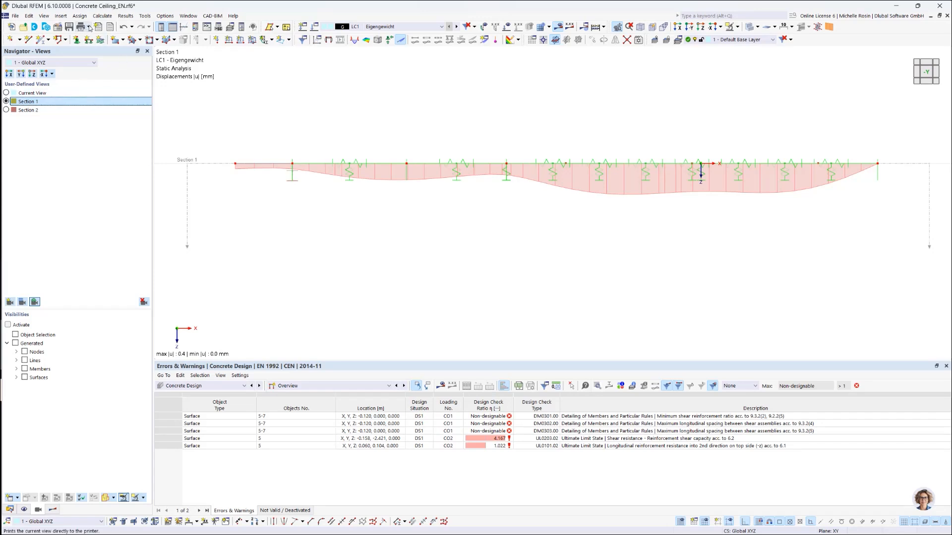
# Step: Start sending the graphics to the printout report "1 - Input data and reduced results" as a multi-print
pyautogui.click(89, 28)
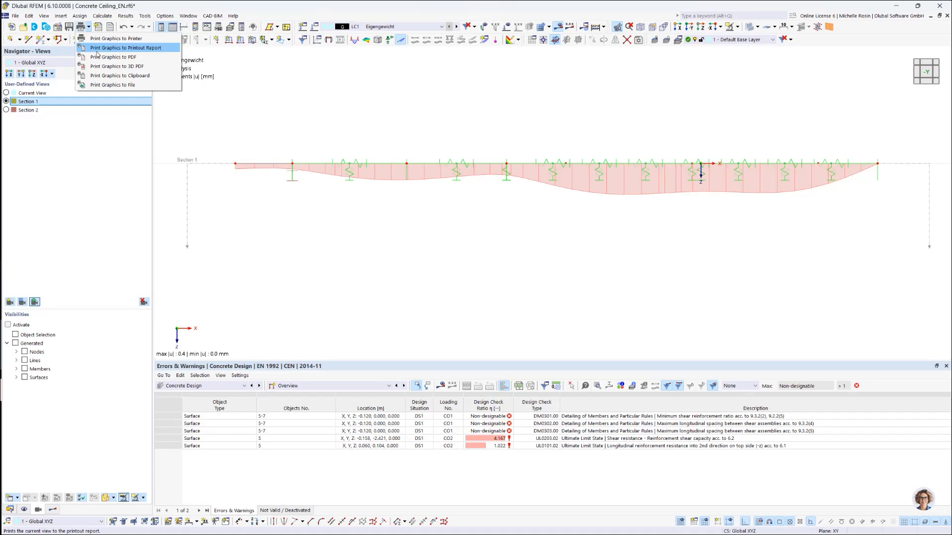
pyautogui.click(144, 48)
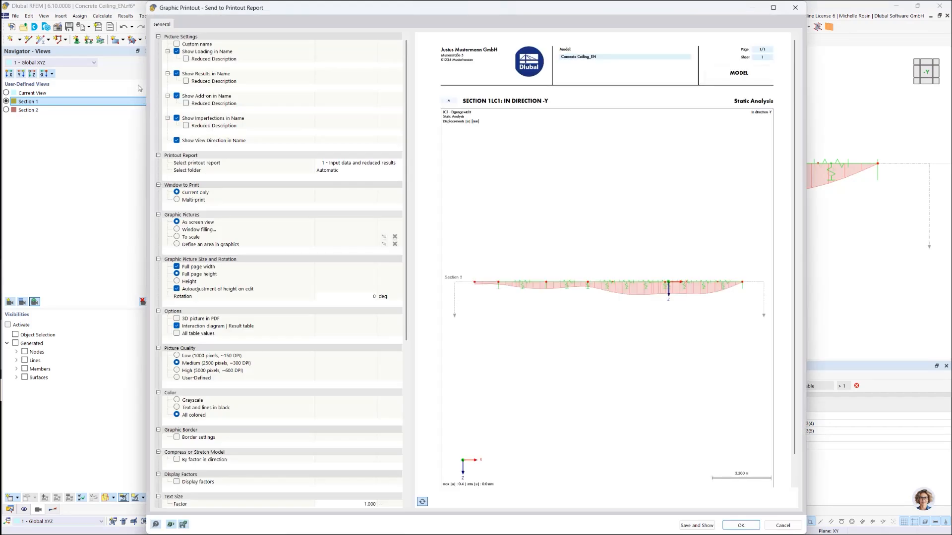
pyautogui.click(177, 201)
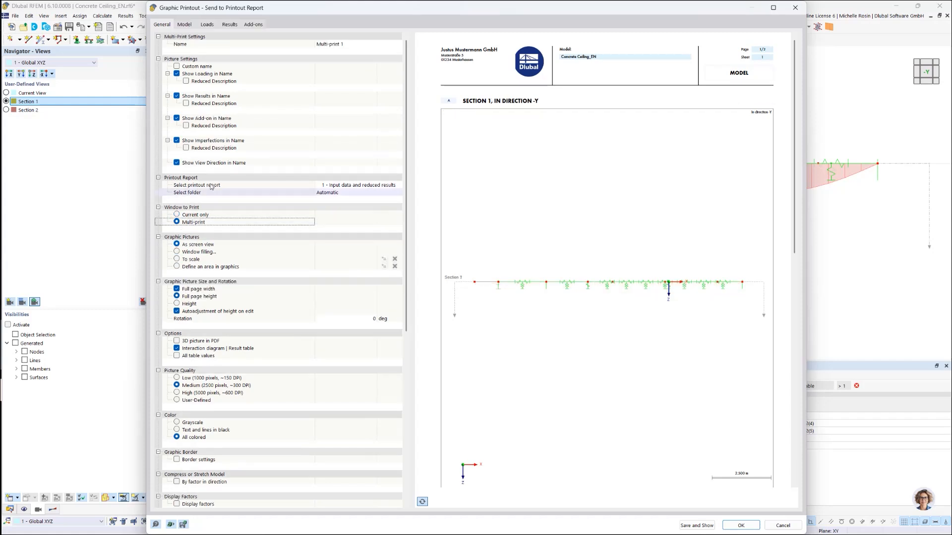
# Step: Examine the multi-print's model view options and look through the pictures in the report preview
pyautogui.click(183, 25)
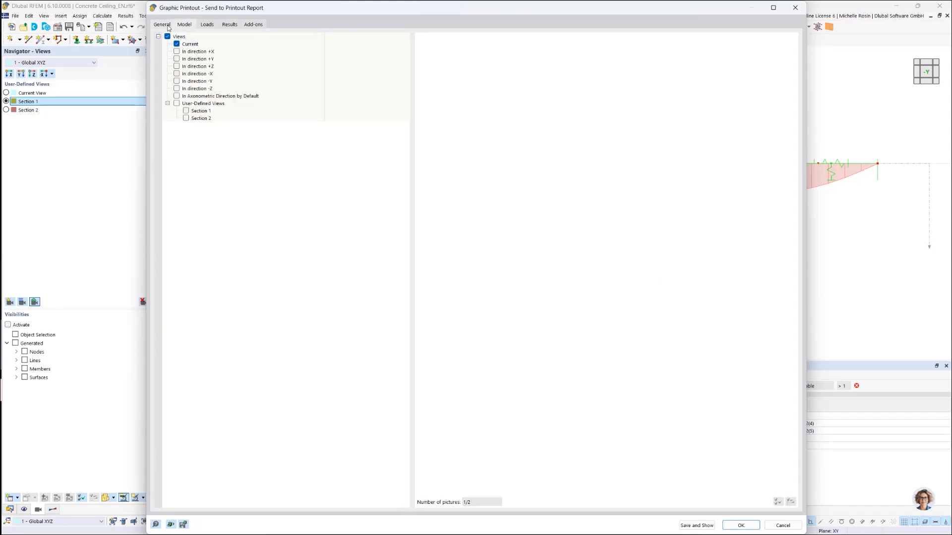
pyautogui.click(163, 25)
pyautogui.click(184, 25)
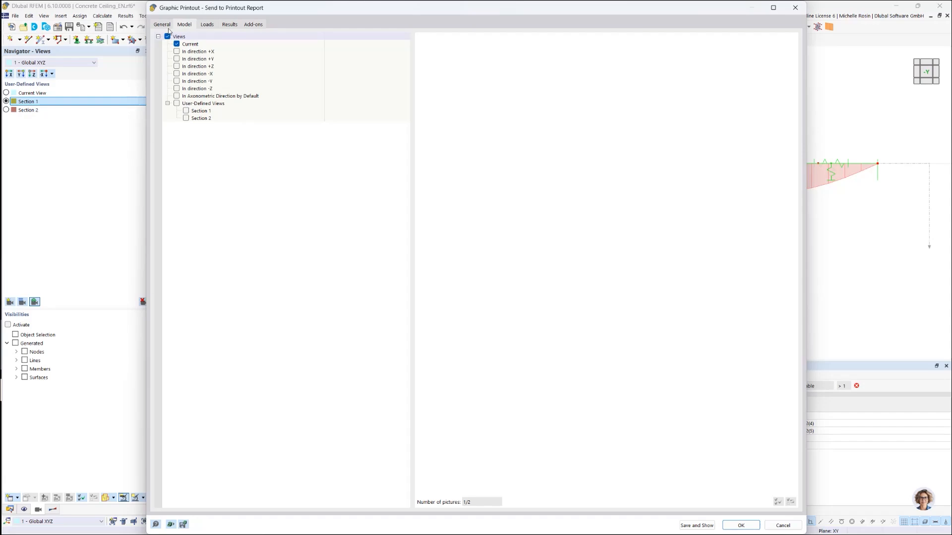
pyautogui.click(164, 24)
pyautogui.scroll(-2, 528, 358)
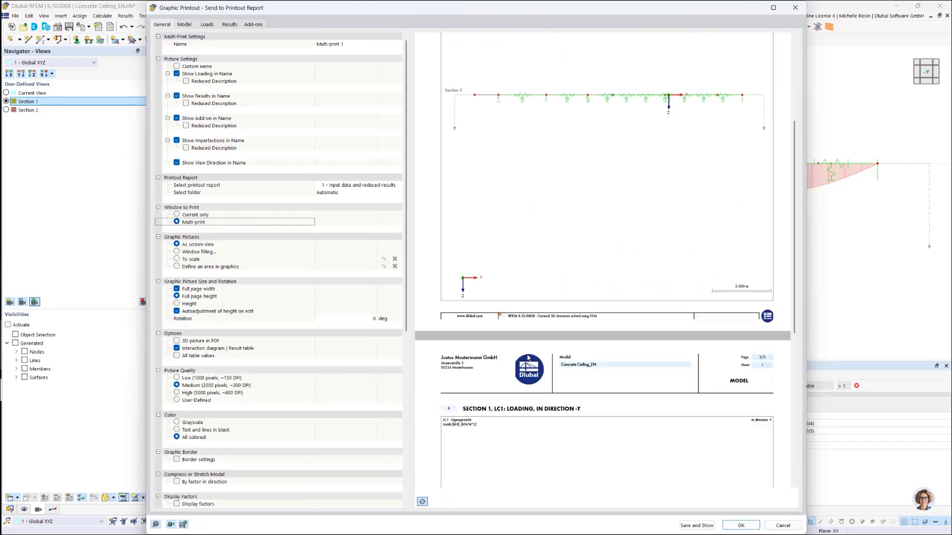
pyautogui.scroll(3, 529, 358)
pyautogui.scroll(-8, 573, 344)
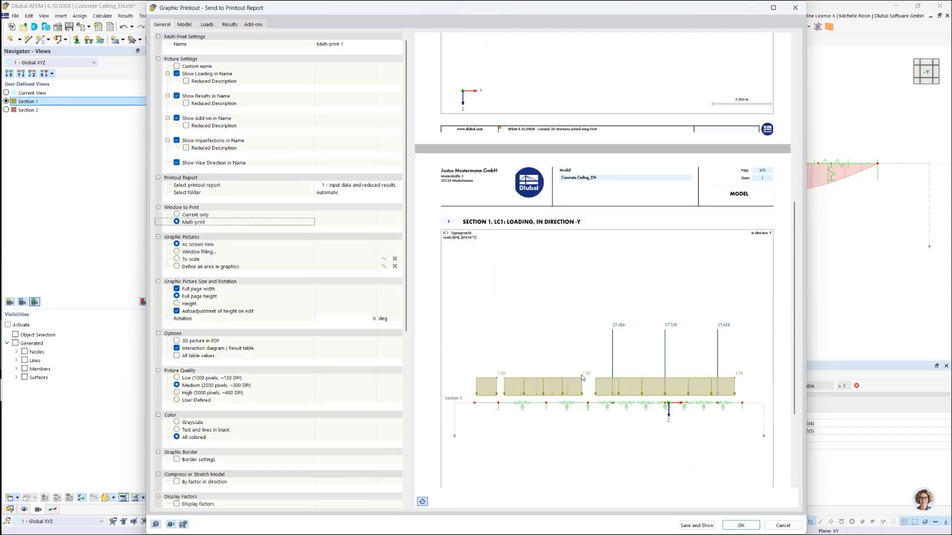
pyautogui.scroll(10, 582, 378)
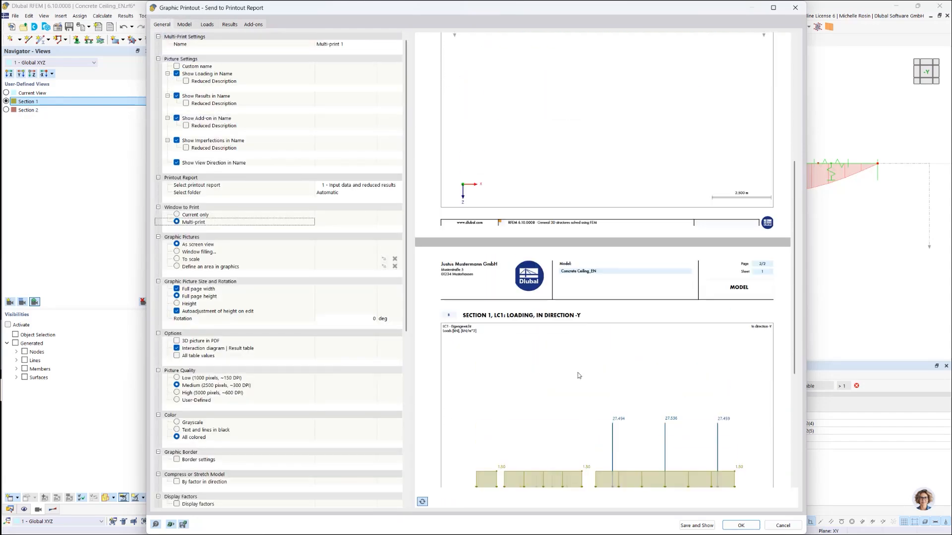
# Step: Exclude the model views and the load case and load combination pictures from the multi-print and check the static results selection
pyautogui.click(186, 25)
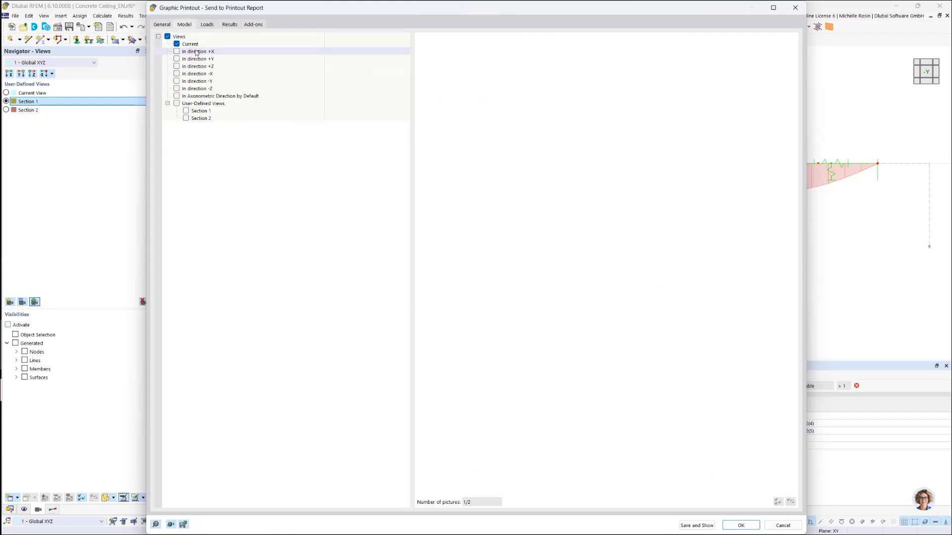
pyautogui.click(167, 37)
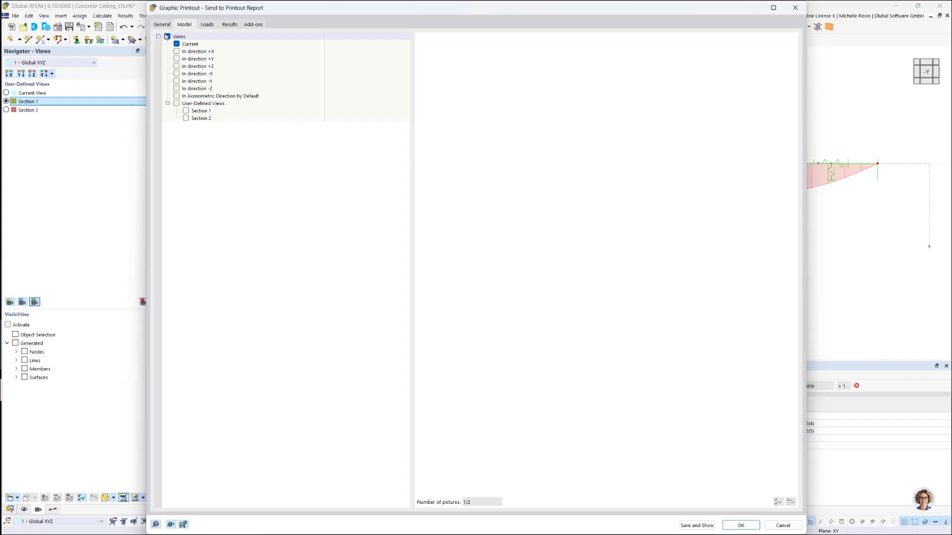
pyautogui.click(167, 37)
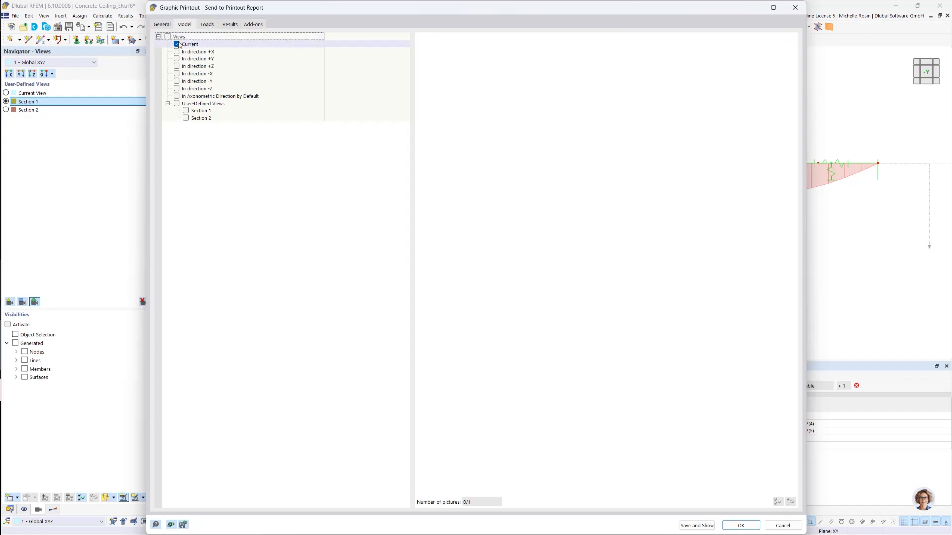
pyautogui.click(208, 24)
pyautogui.click(167, 37)
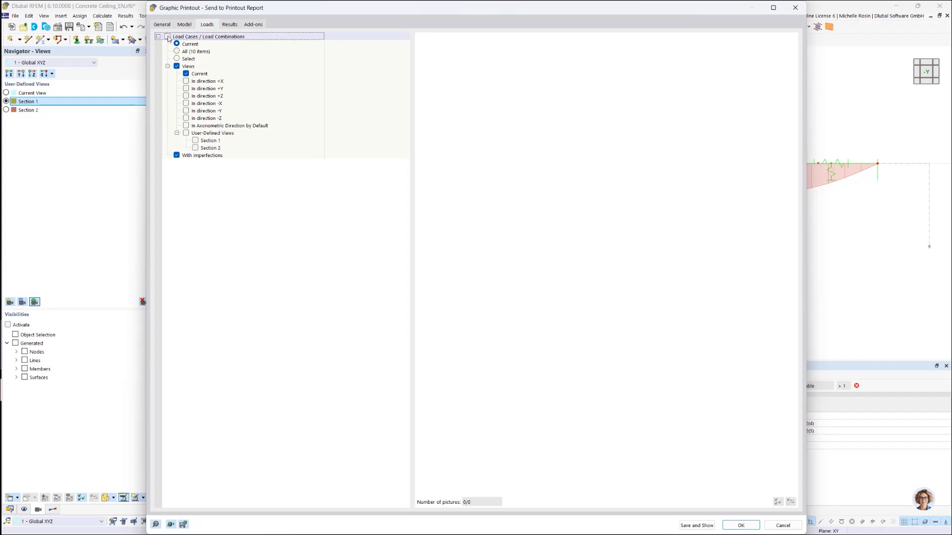
pyautogui.click(230, 25)
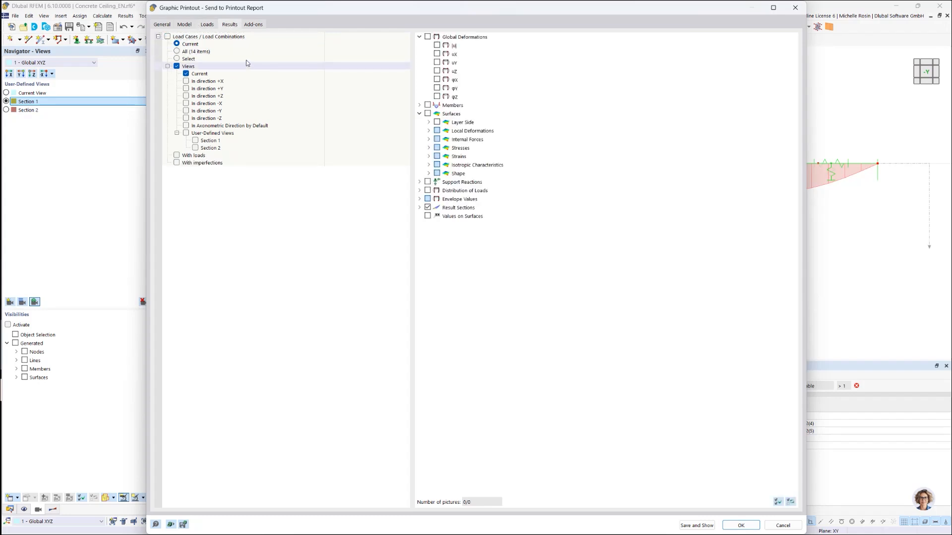
# Step: Include the user-defined views Section 1 and Section 2 for the Concrete Design add-on in the multi-print
pyautogui.click(253, 25)
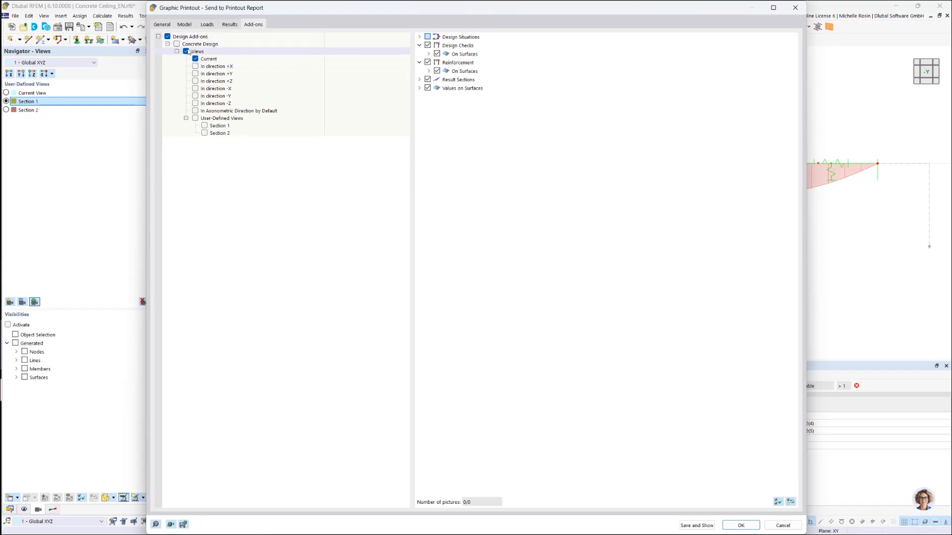
pyautogui.click(204, 125)
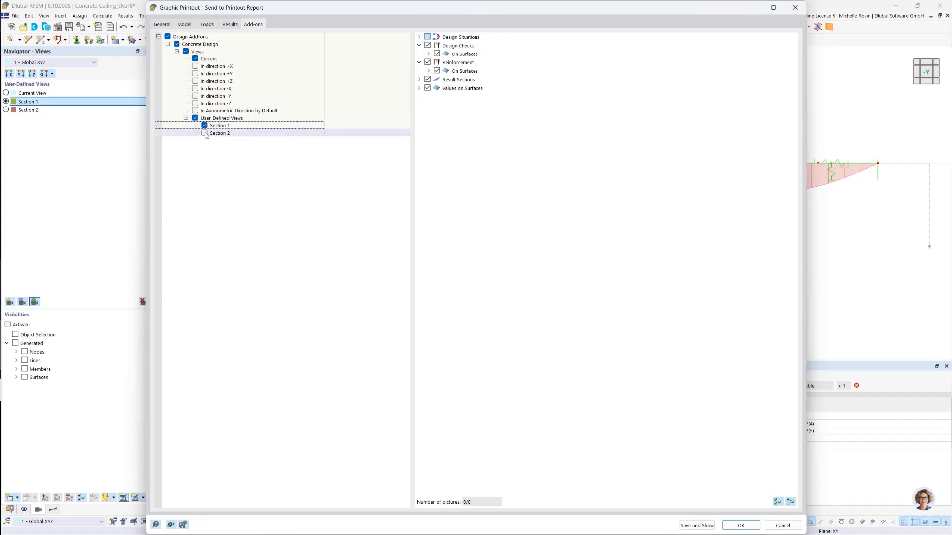
pyautogui.click(204, 133)
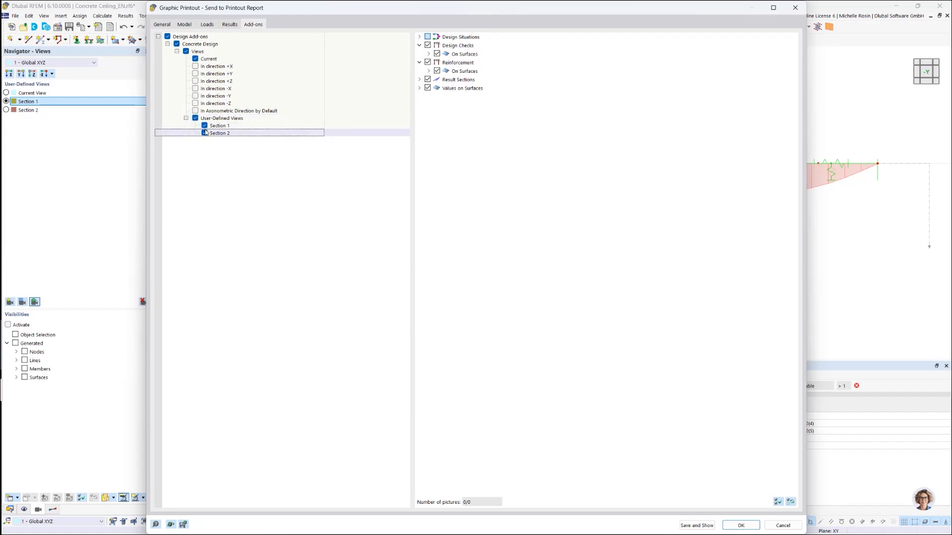
# Step: Select required longitudinal reinforcement as,req,1,-z (top), as,req,1,+z (bottom) and as,req,2,+z (bottom) for surfaces, and exclude the current view
pyautogui.click(429, 71)
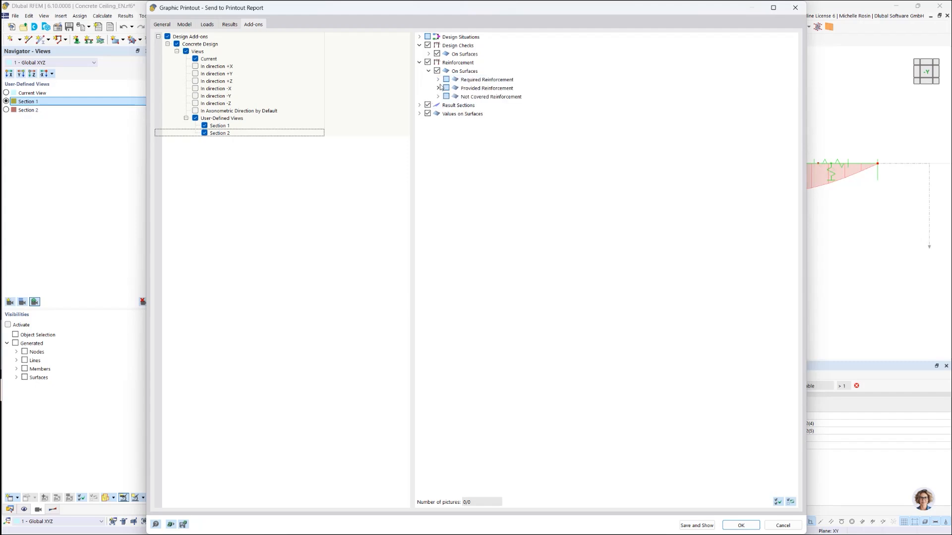
pyautogui.click(439, 79)
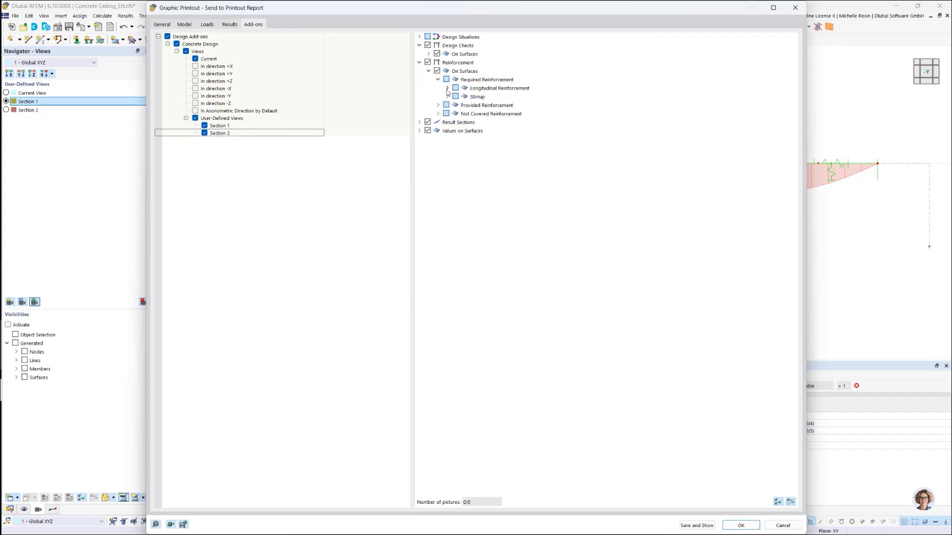
pyautogui.click(448, 88)
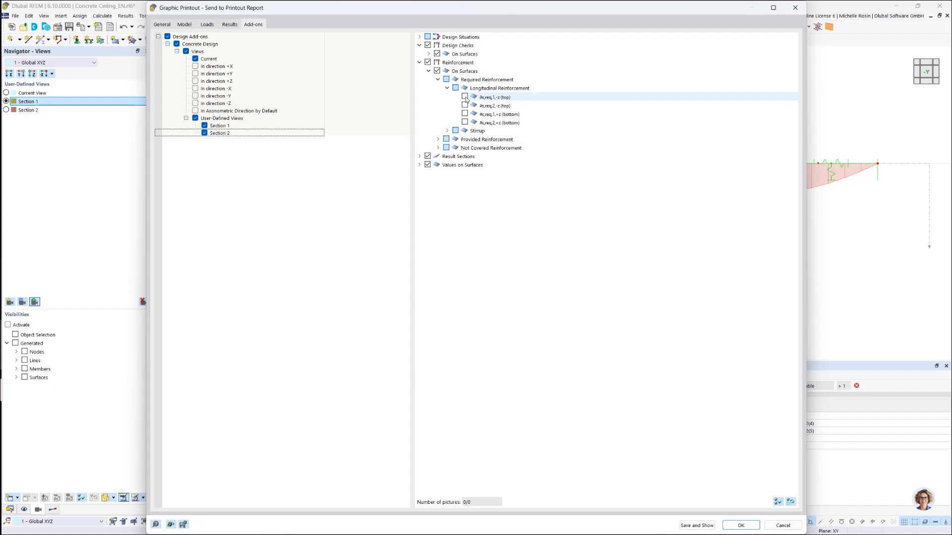
pyautogui.click(465, 96)
pyautogui.click(464, 113)
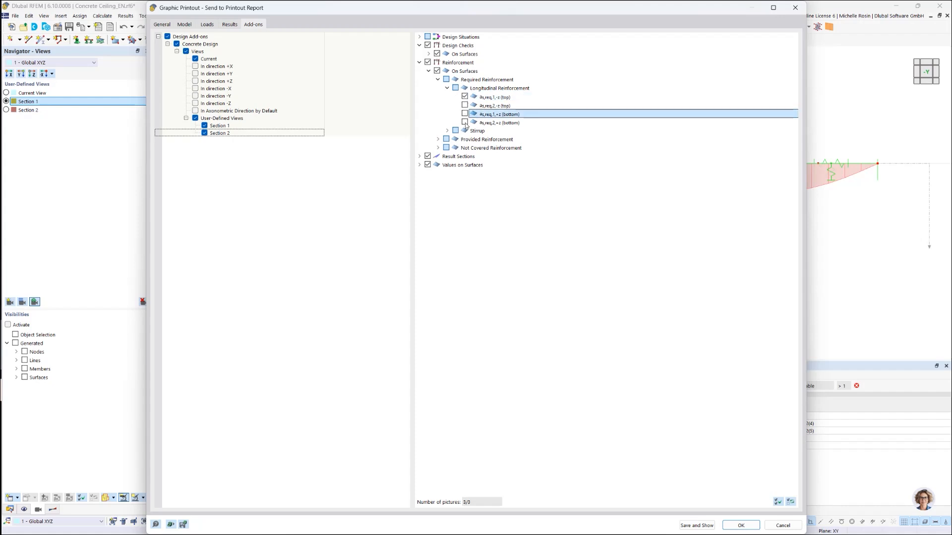
pyautogui.click(464, 122)
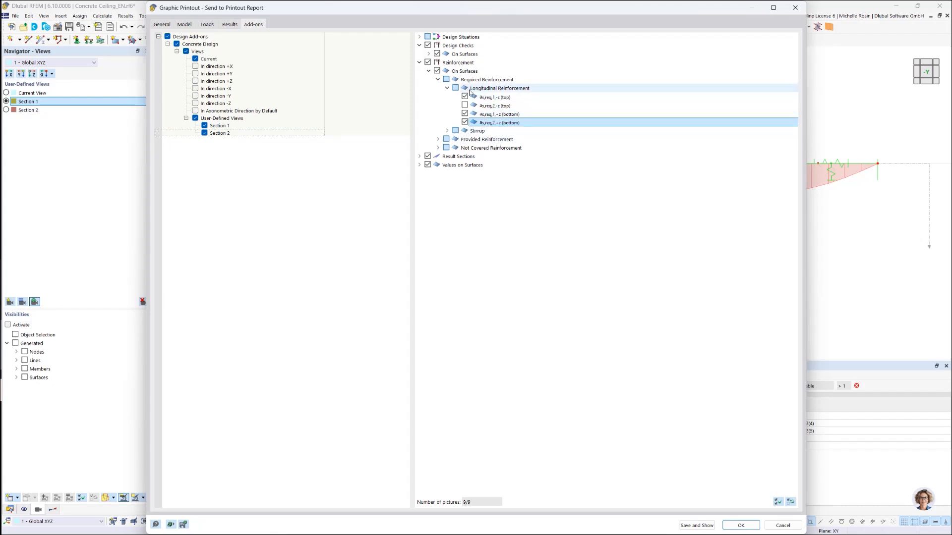
pyautogui.click(196, 59)
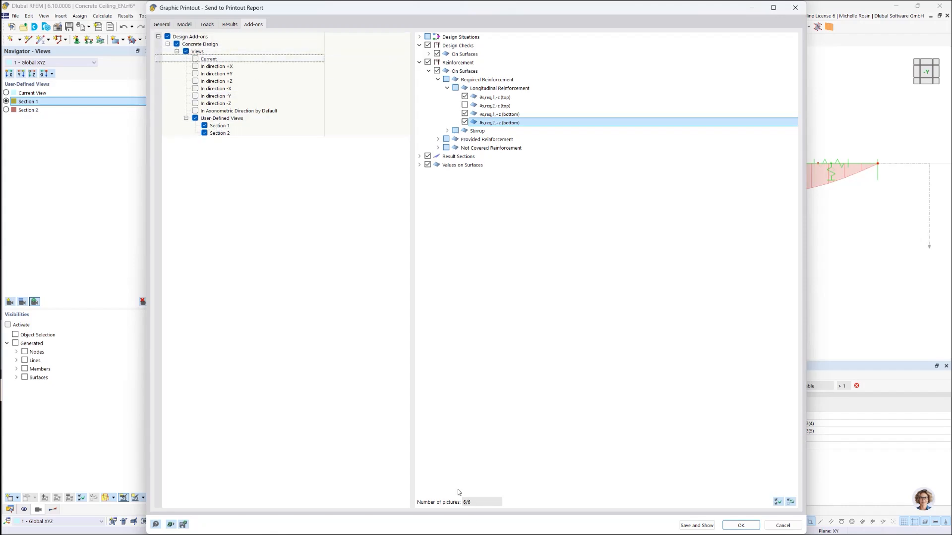
# Step: Set the multi-print pictures to a height ratio of 30 % without autoadjustment of height on edit
pyautogui.click(161, 25)
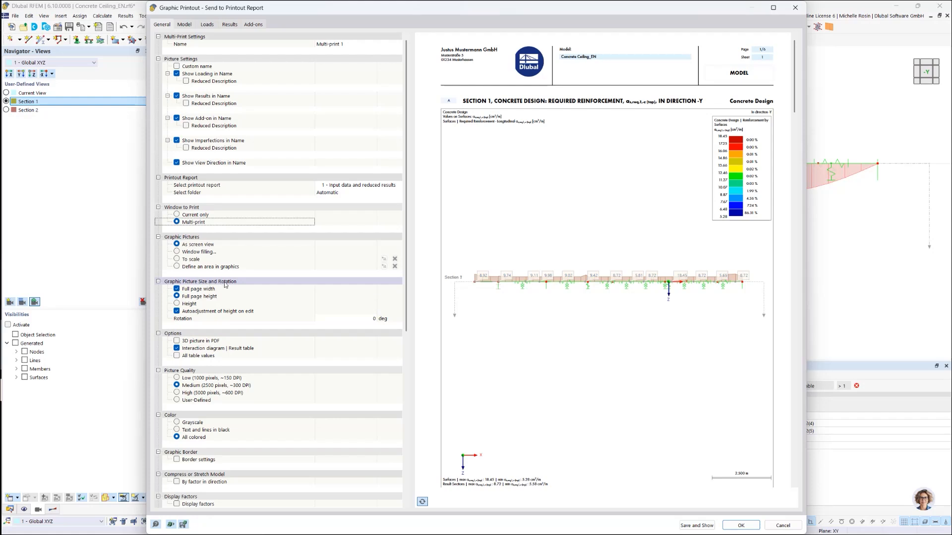
pyautogui.click(177, 304)
pyautogui.click(352, 311)
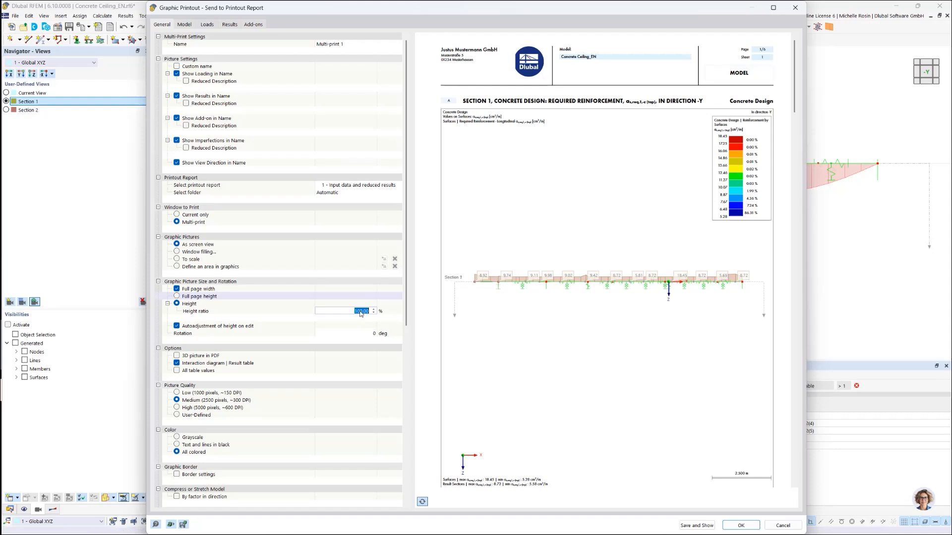
pyautogui.write('30')
pyautogui.press('Return')
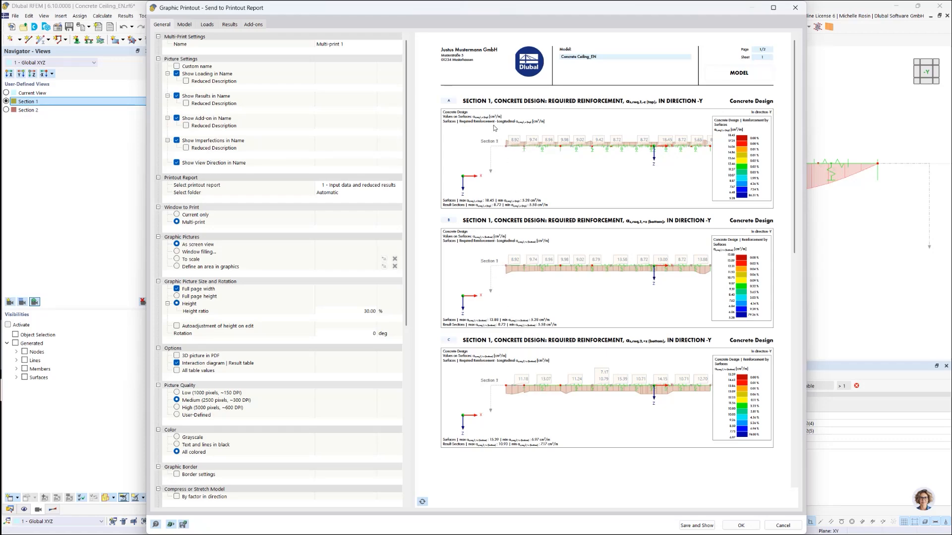
# Step: Turn off the color scale for the multi-print pictures
pyautogui.scroll(-8, 312, 389)
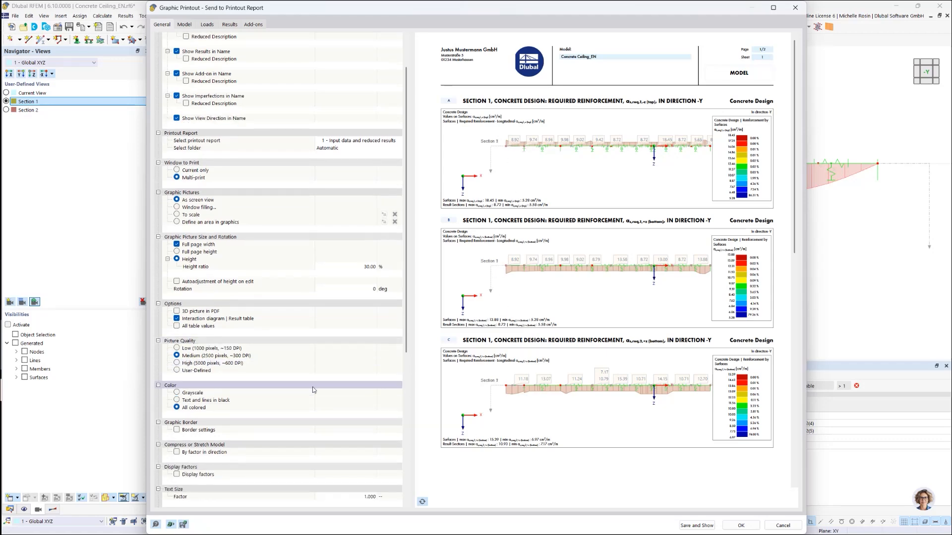
pyautogui.scroll(-4, 312, 390)
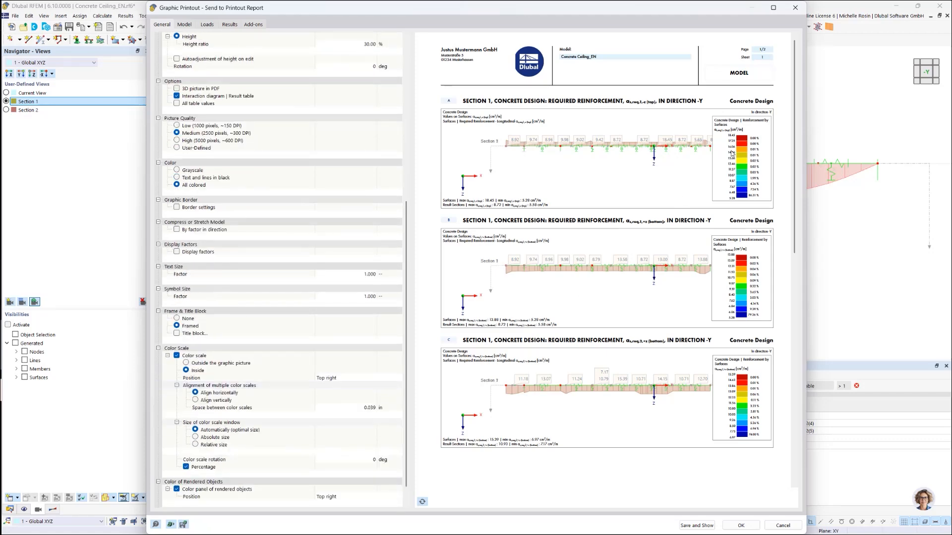
pyautogui.click(177, 356)
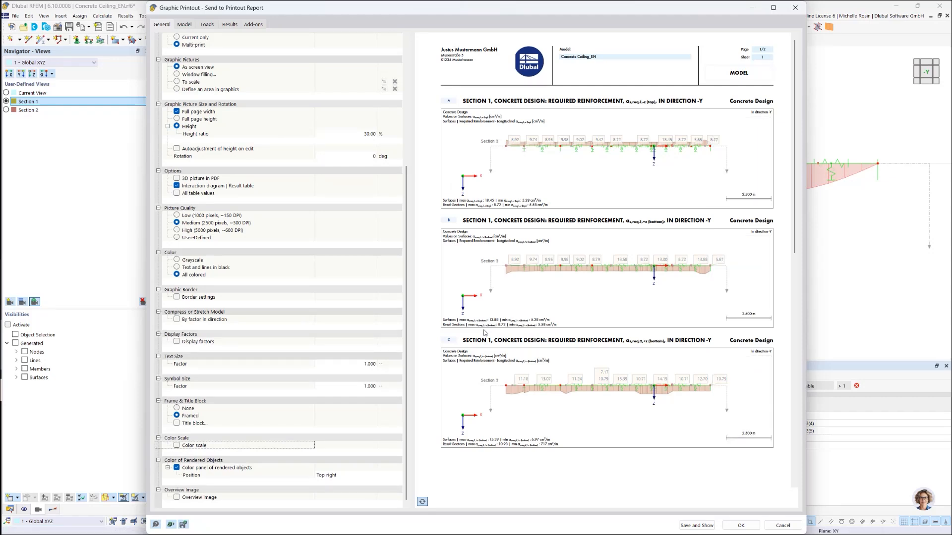
# Step: Save the multi-print pictures to the printout report and show the Section 1 required reinforcement graphics there
pyautogui.click(685, 528)
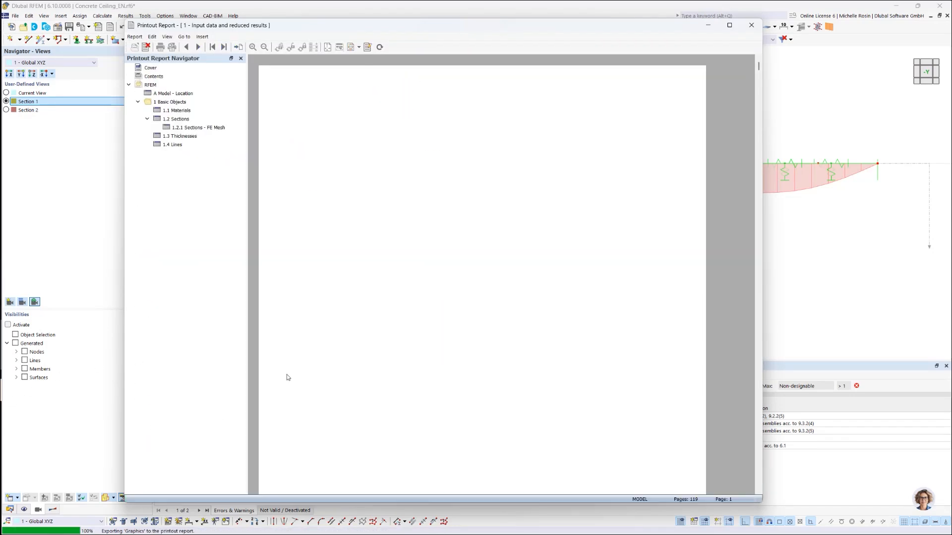
pyautogui.scroll(-9, 210, 348)
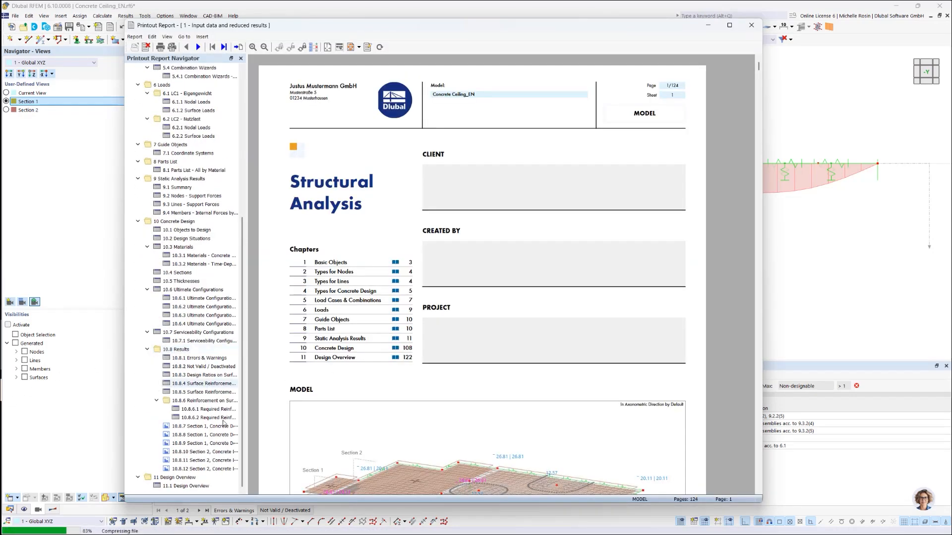
pyautogui.click(218, 427)
pyautogui.click(220, 436)
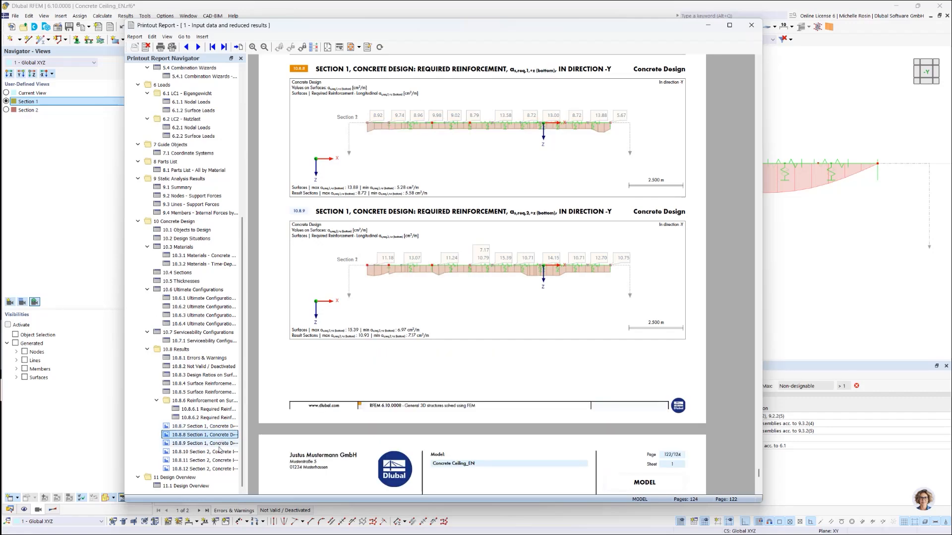
# Step: Review the Section 1 and Section 2 required reinforcement graphics in the printout report
pyautogui.click(217, 428)
pyautogui.scroll(5, 393, 348)
pyautogui.scroll(-14, 393, 349)
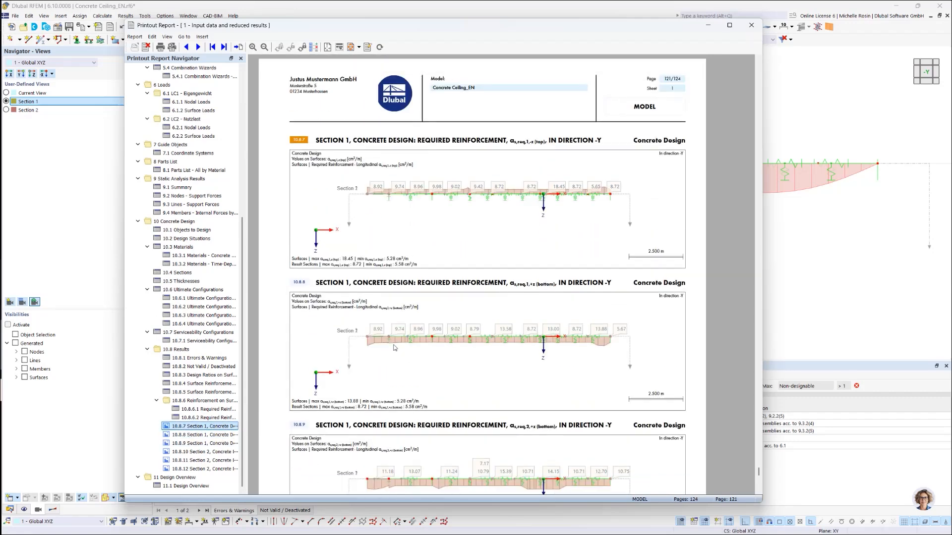
pyautogui.scroll(-10, 394, 352)
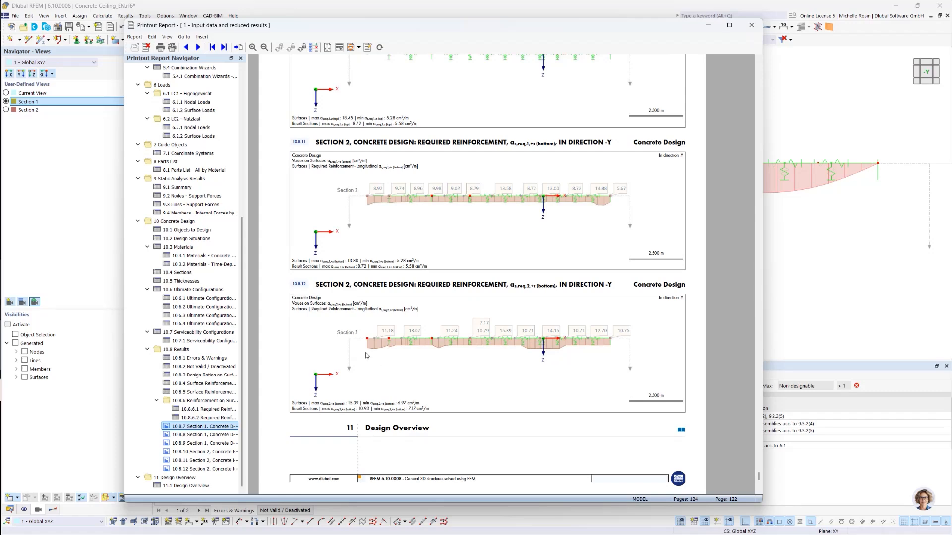
# Step: Open Multi-print 1 from the printout report for editing and check the actions available for its first image
pyautogui.click(314, 47)
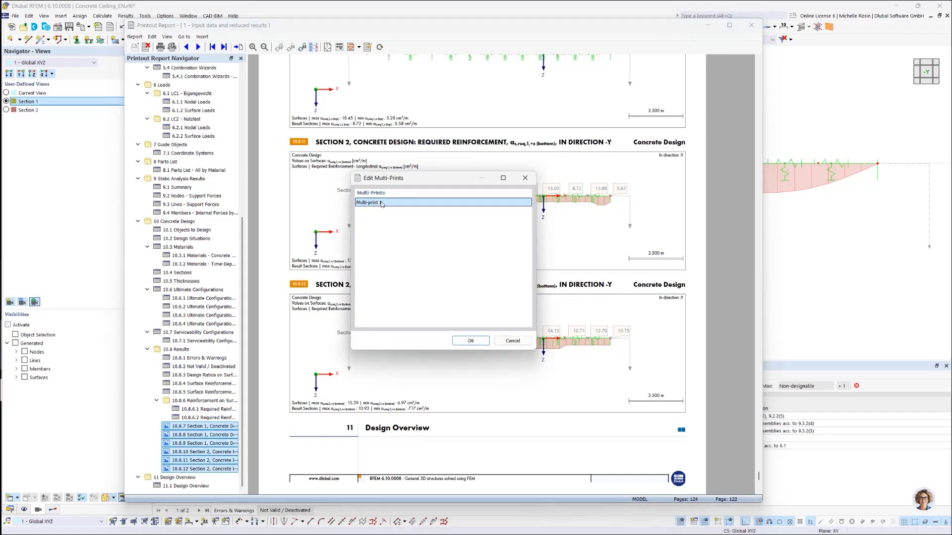
pyautogui.click(471, 341)
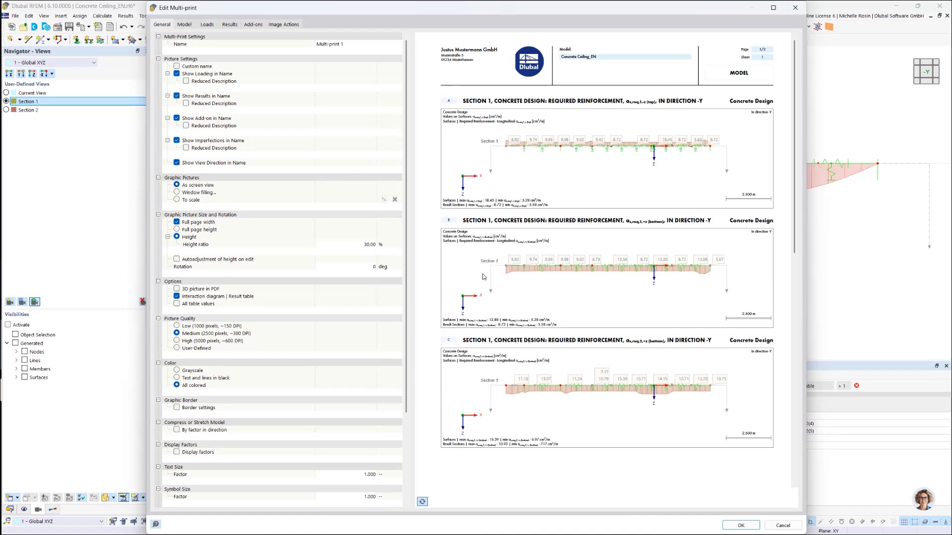
pyautogui.click(282, 26)
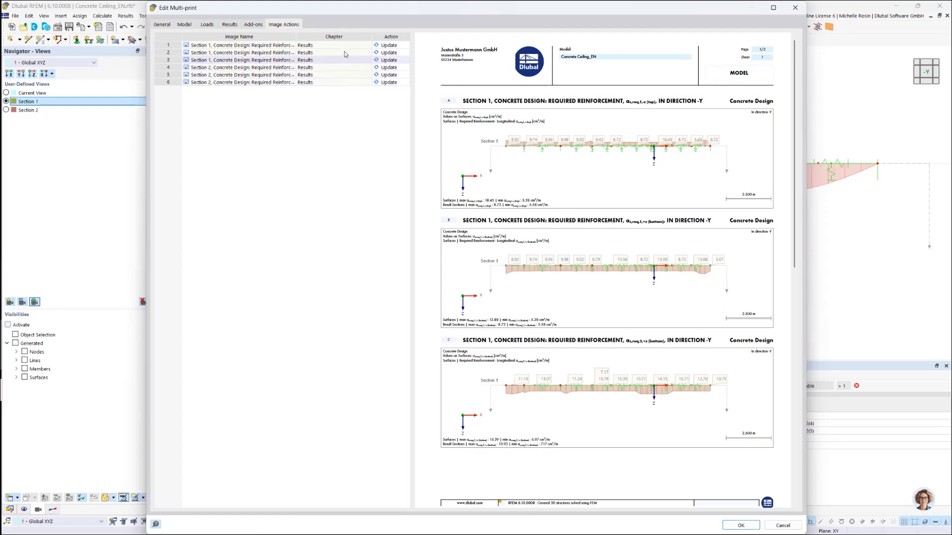
pyautogui.click(385, 48)
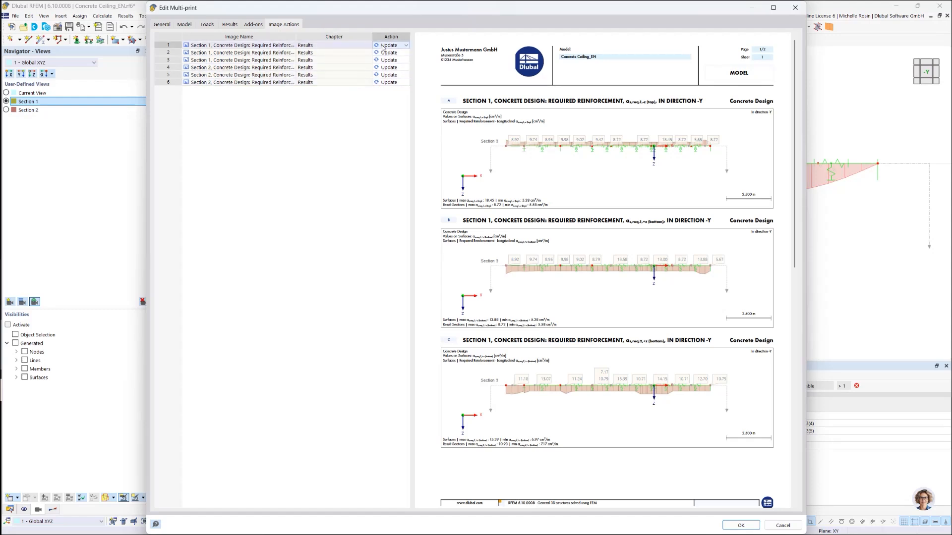
pyautogui.click(406, 47)
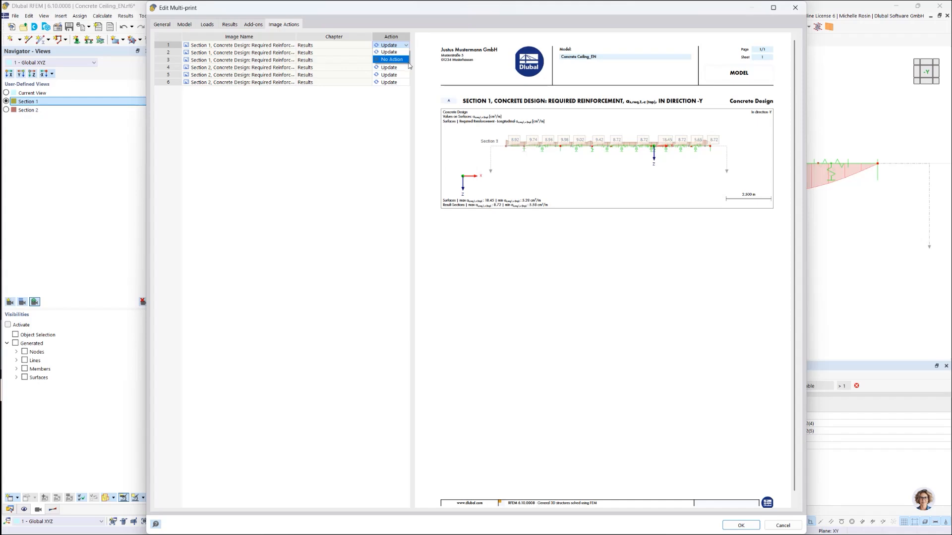
pyautogui.click(387, 113)
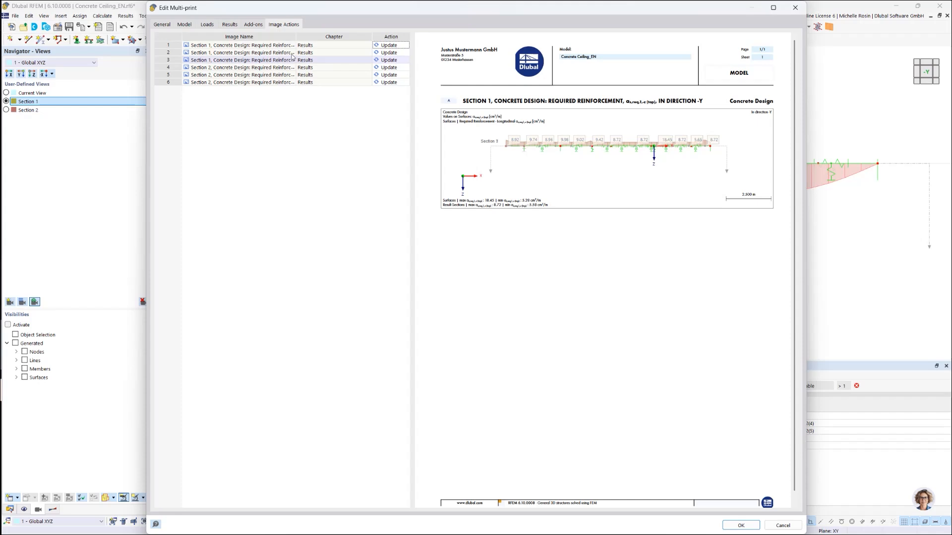
# Step: Exclude the required longitudinal reinforcement as,req,2,+z (bottom) from the multi-print's concrete design results and check the preview
pyautogui.click(256, 23)
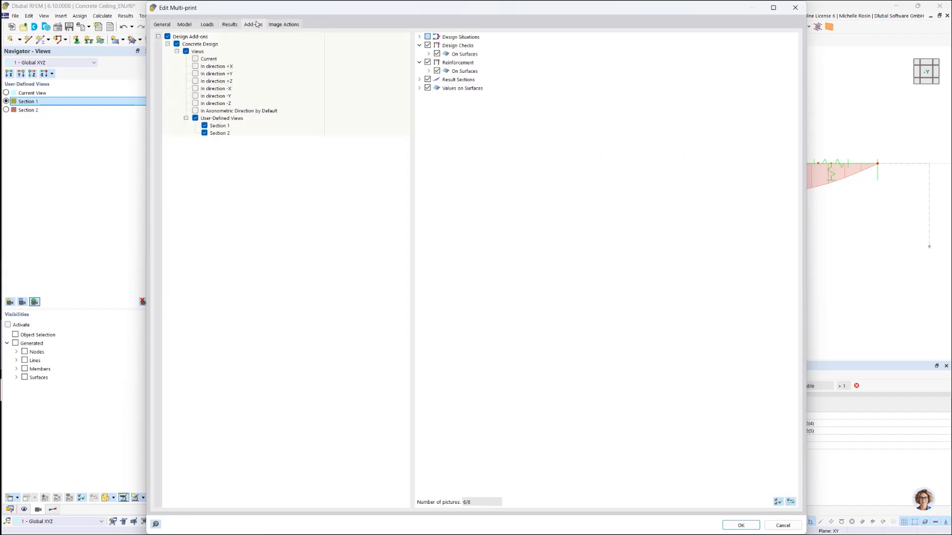
pyautogui.click(231, 24)
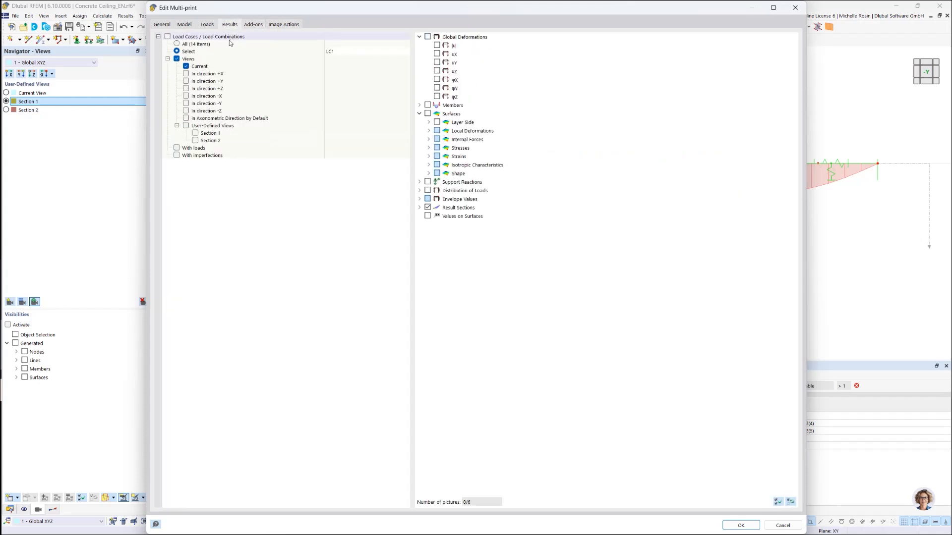
pyautogui.click(262, 25)
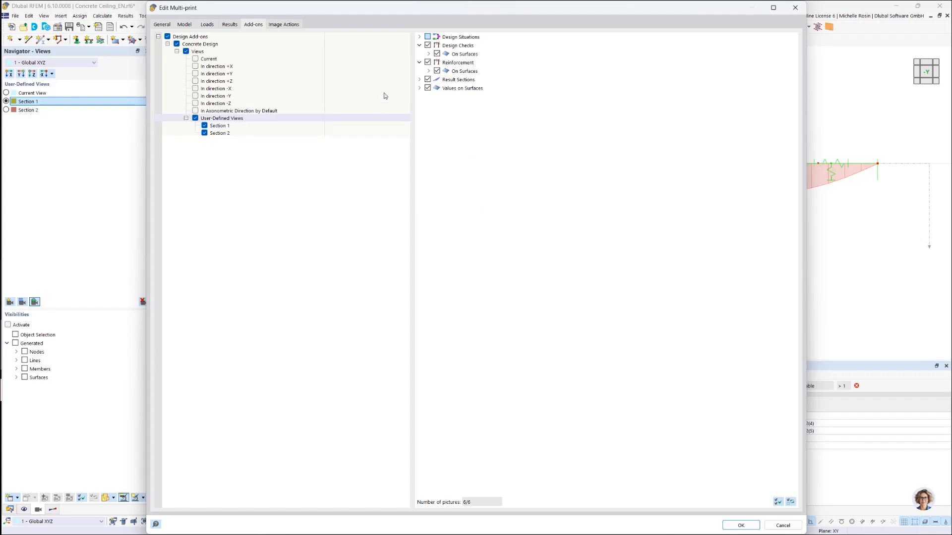
pyautogui.click(428, 71)
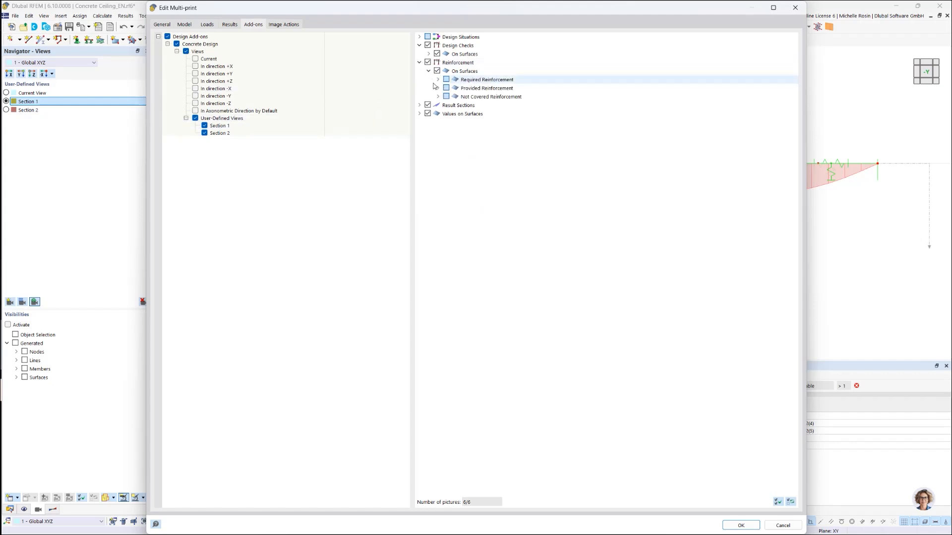
pyautogui.click(438, 79)
pyautogui.click(447, 88)
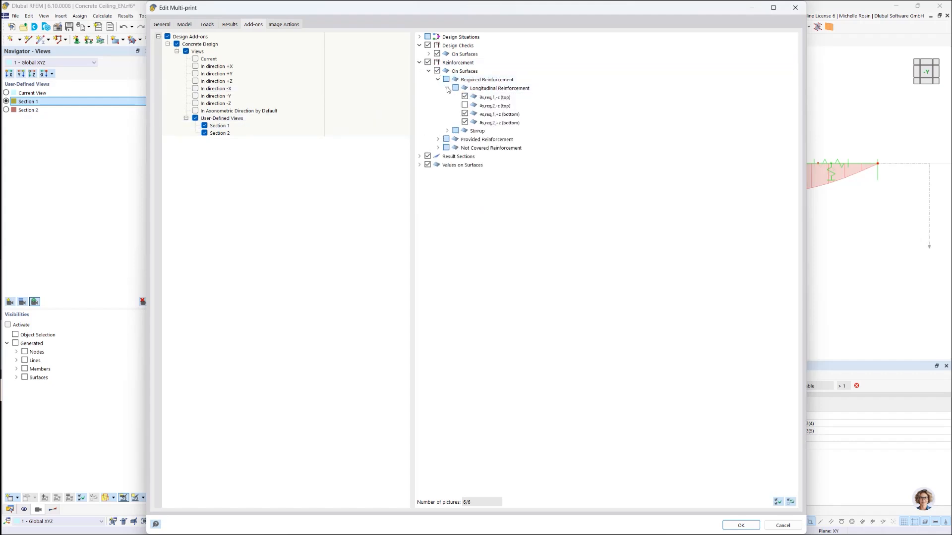
pyautogui.click(465, 122)
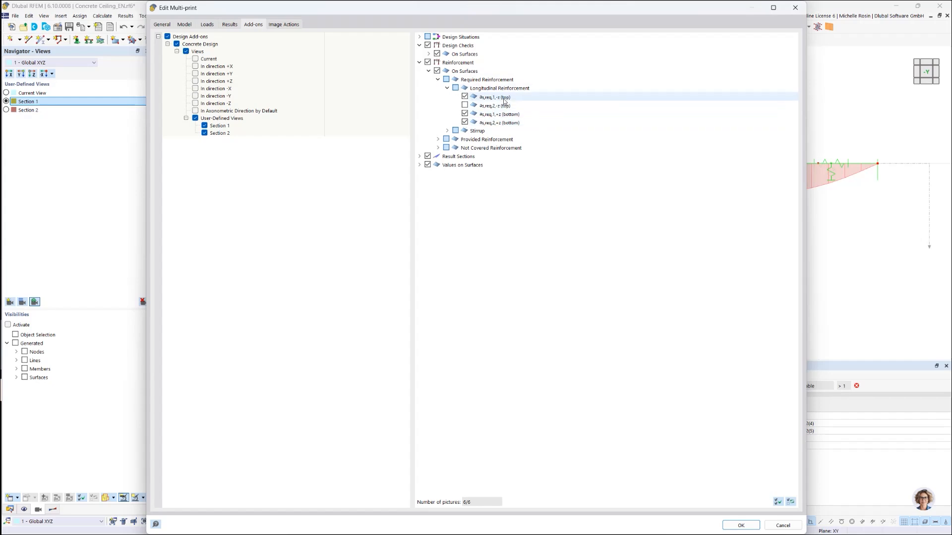
pyautogui.click(466, 125)
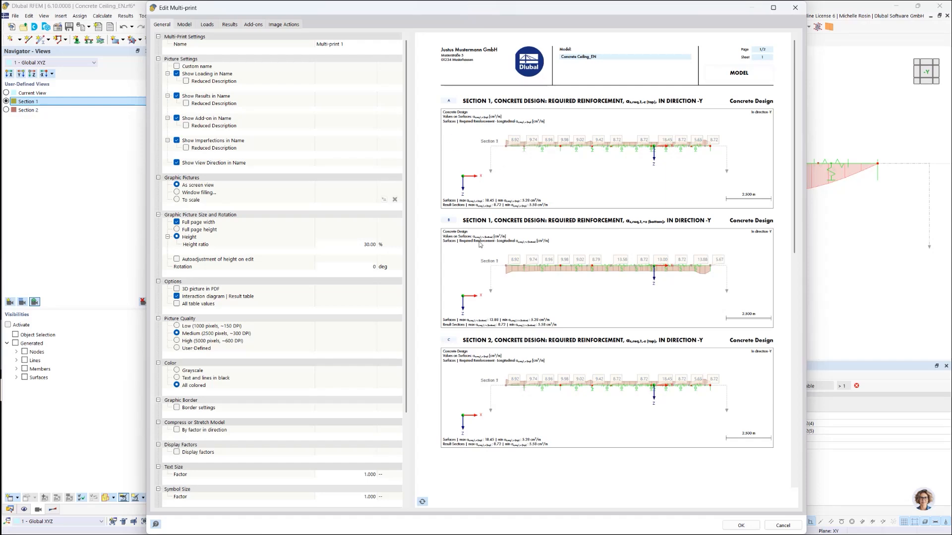
pyautogui.scroll(-5, 480, 244)
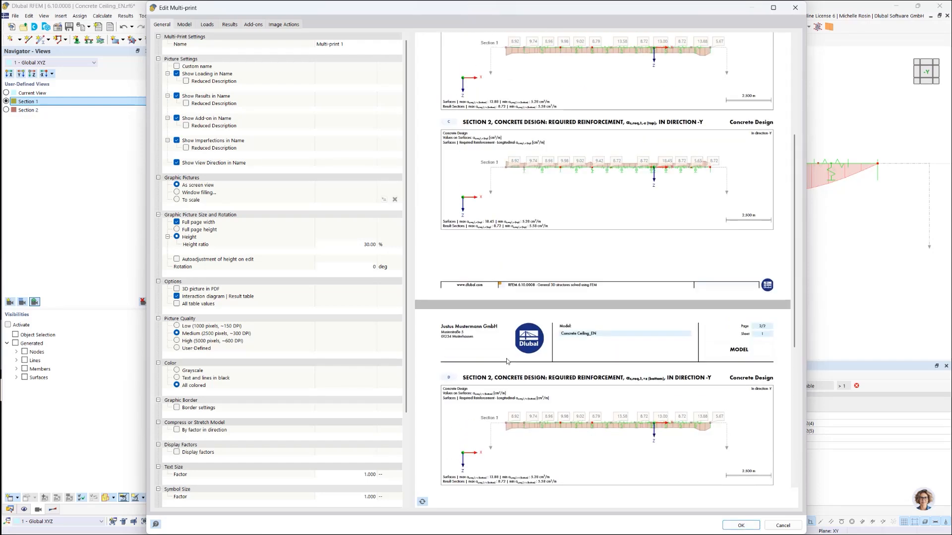
pyautogui.scroll(5, 507, 361)
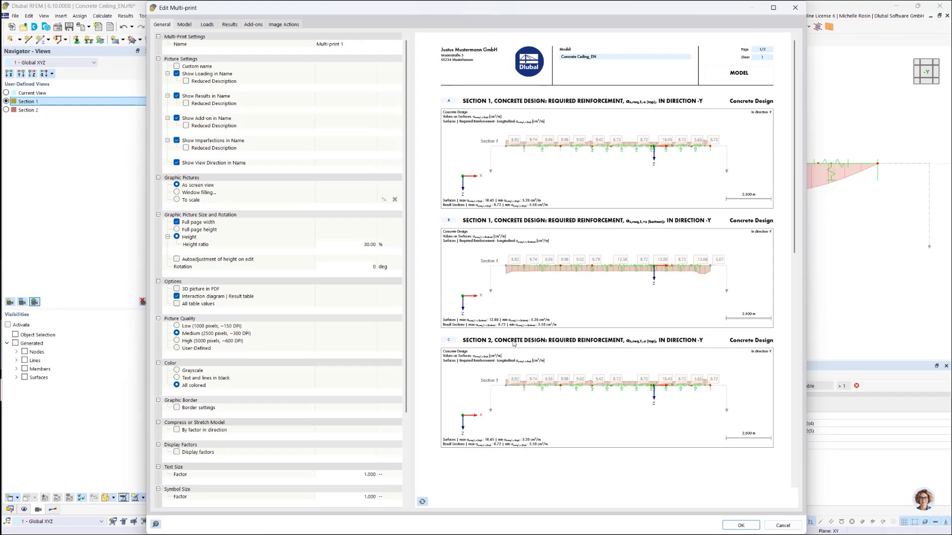
# Step: Set the multi-print pictures' height ratio to 50 % and update the preview
pyautogui.click(369, 245)
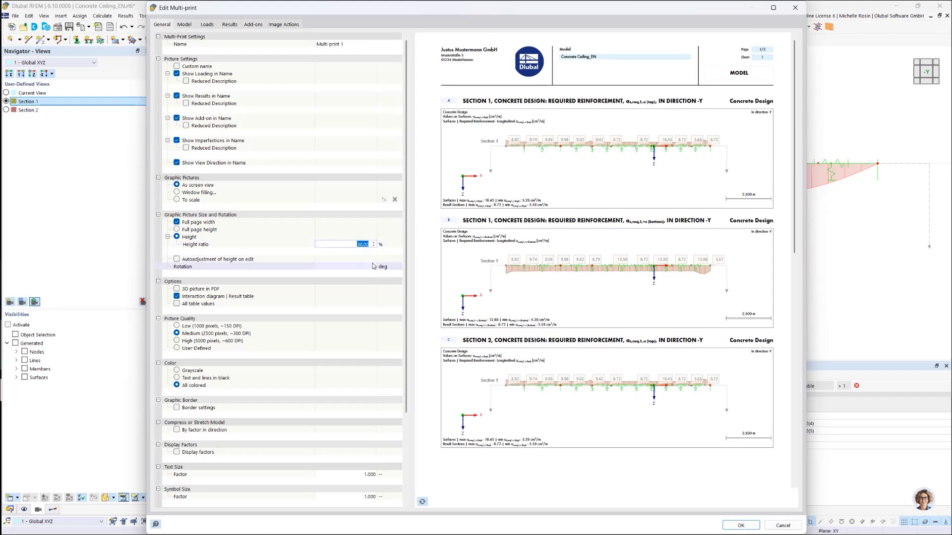
pyautogui.write('50')
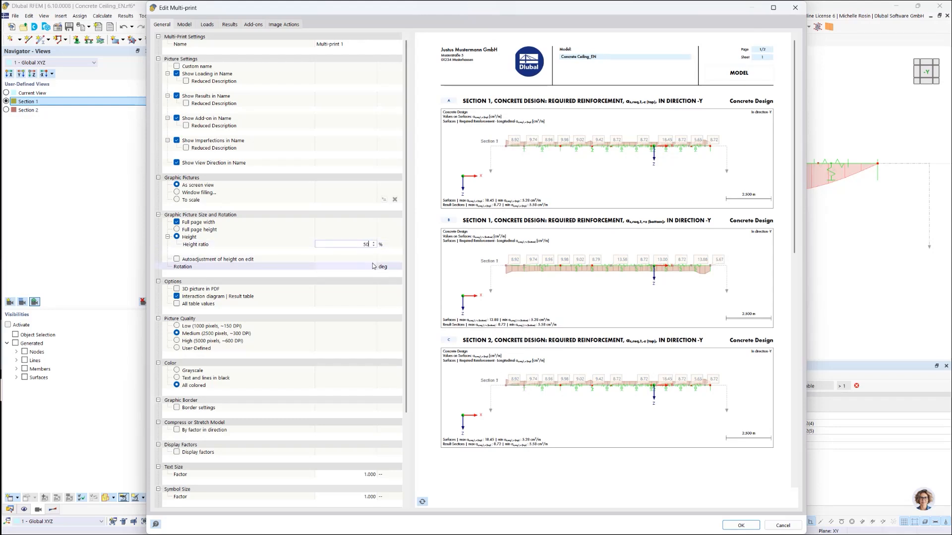
pyautogui.click(423, 240)
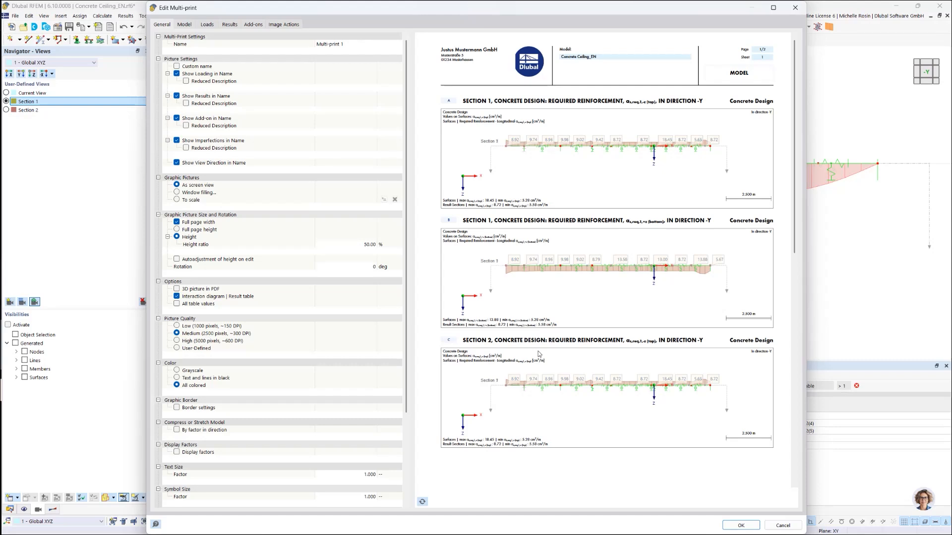
pyautogui.click(422, 502)
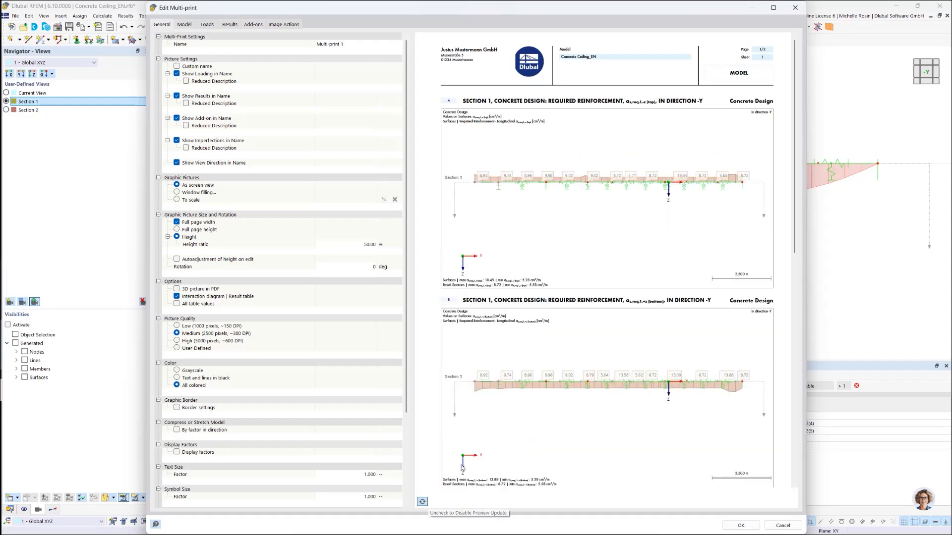
pyautogui.scroll(-7, 526, 424)
pyautogui.scroll(7, 526, 423)
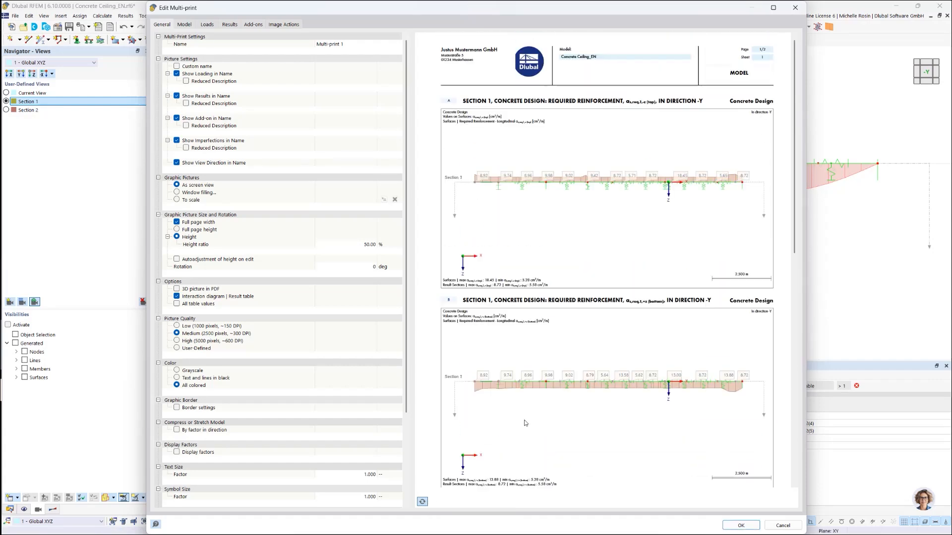
# Step: Set the image action of the third and fourth multi-print images to No Action
pyautogui.click(287, 25)
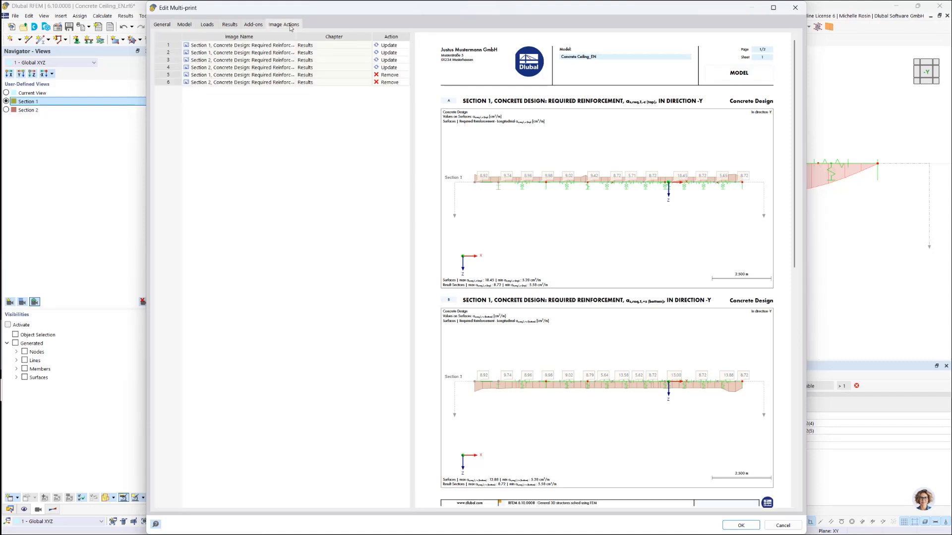
pyautogui.click(379, 70)
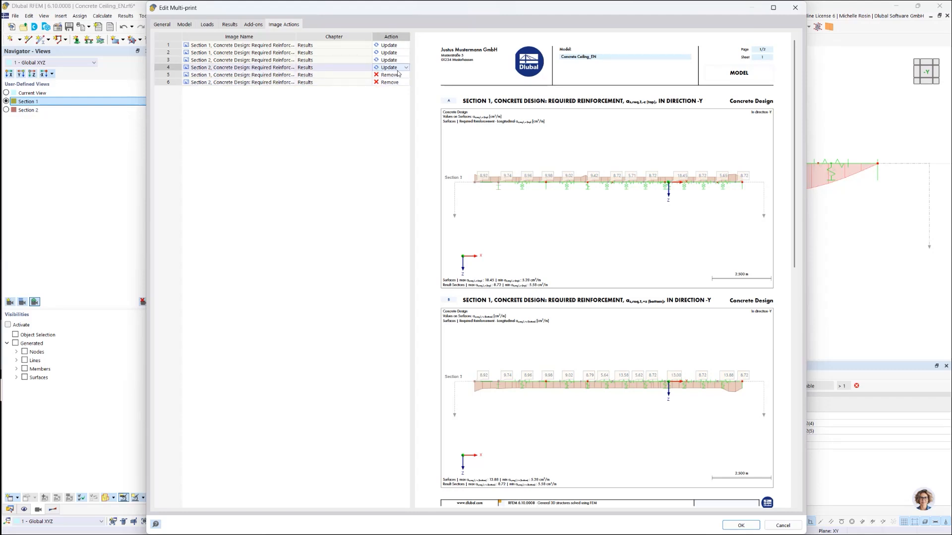
pyautogui.click(405, 68)
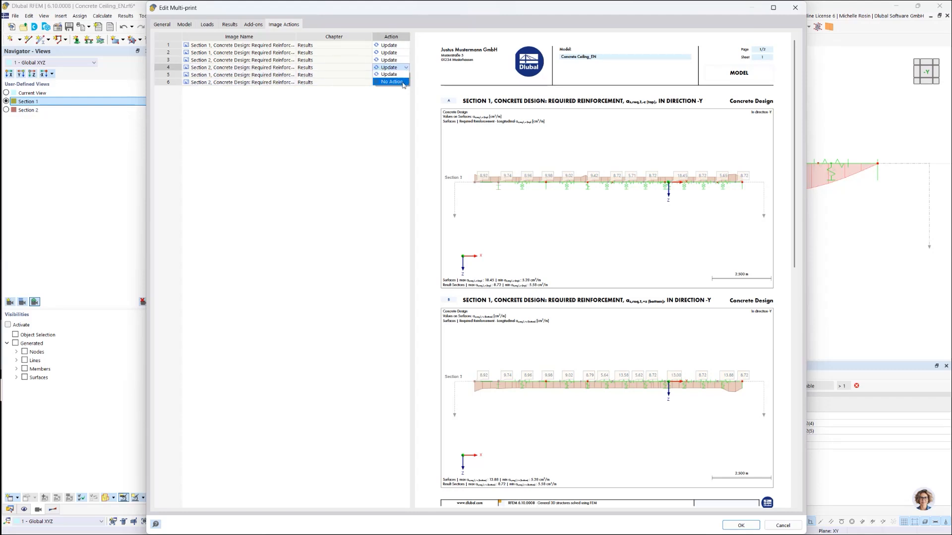
pyautogui.click(392, 82)
pyautogui.click(390, 60)
pyautogui.click(406, 60)
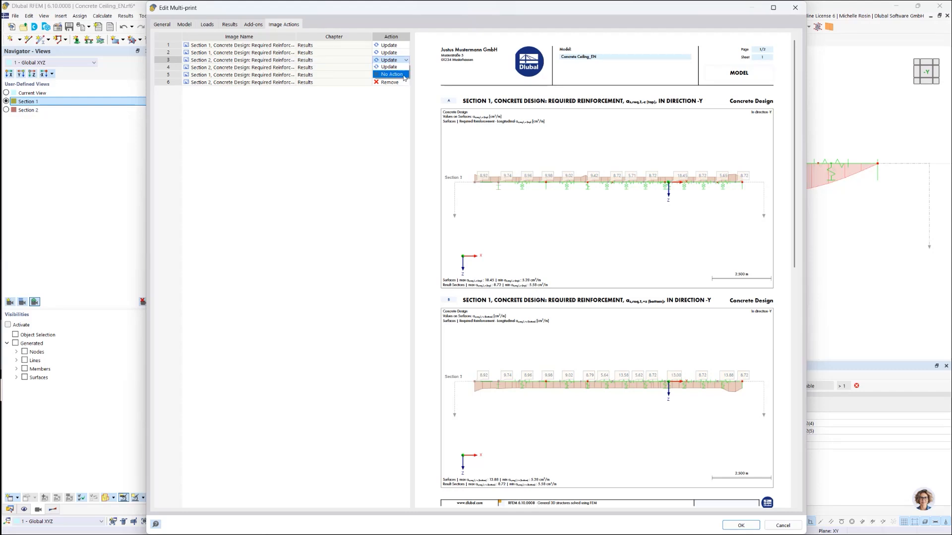
pyautogui.click(403, 75)
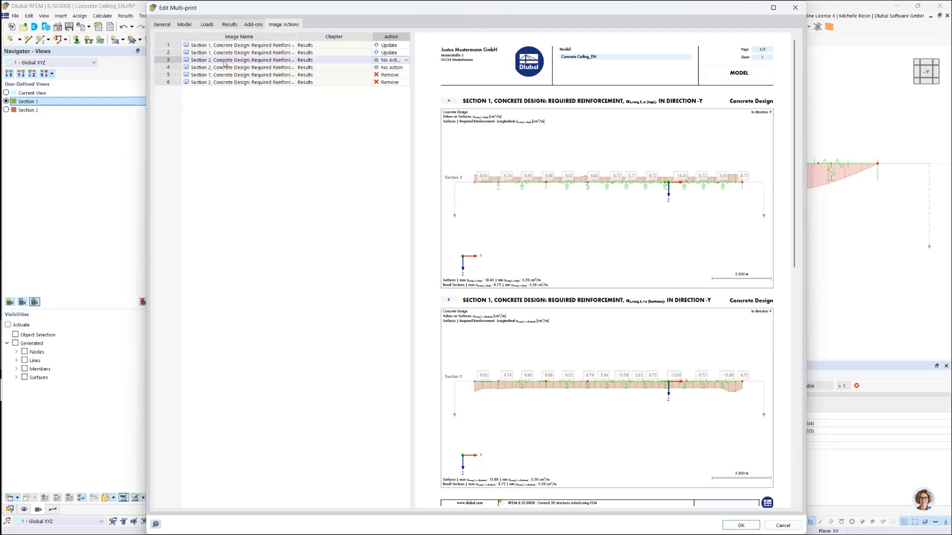
# Step: Set the multi-print picture color to Grayscale and apply the edited multi-print to the report
pyautogui.click(163, 25)
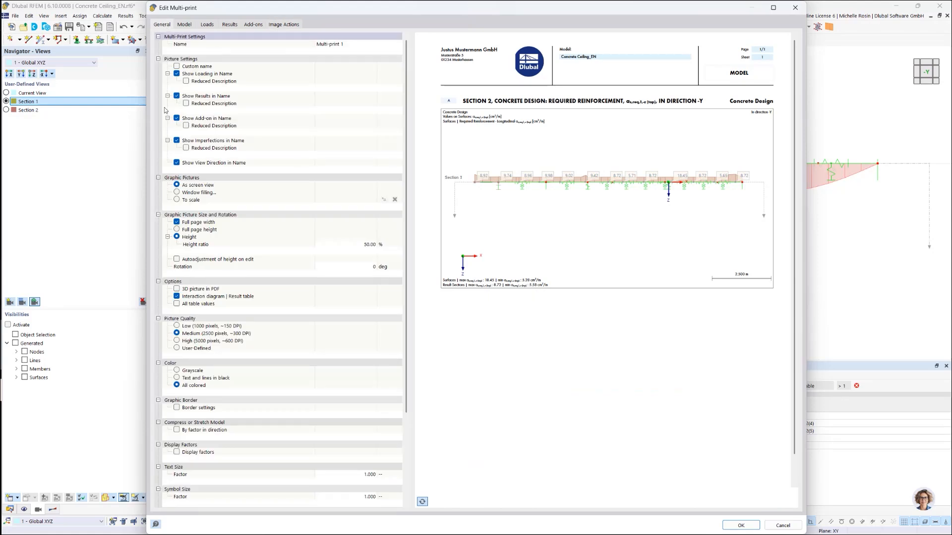
pyautogui.click(177, 372)
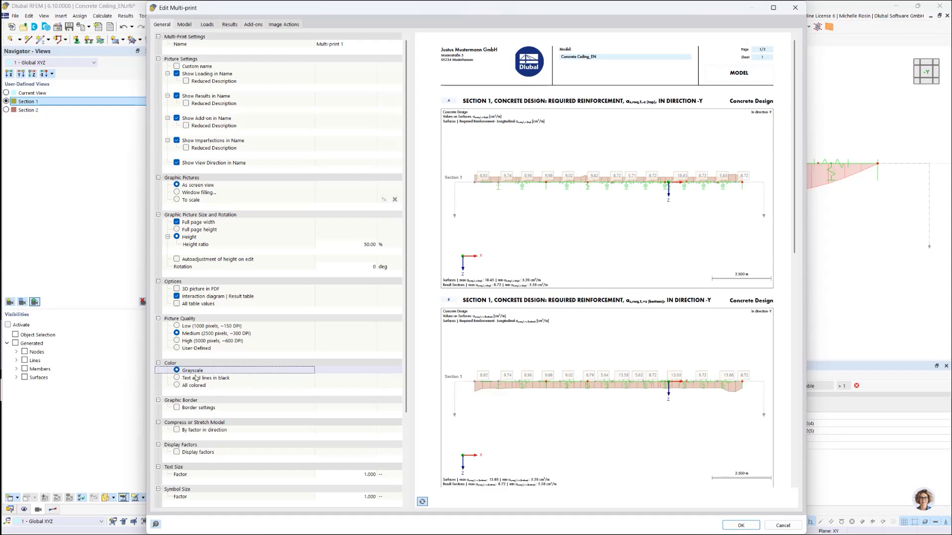
pyautogui.click(752, 526)
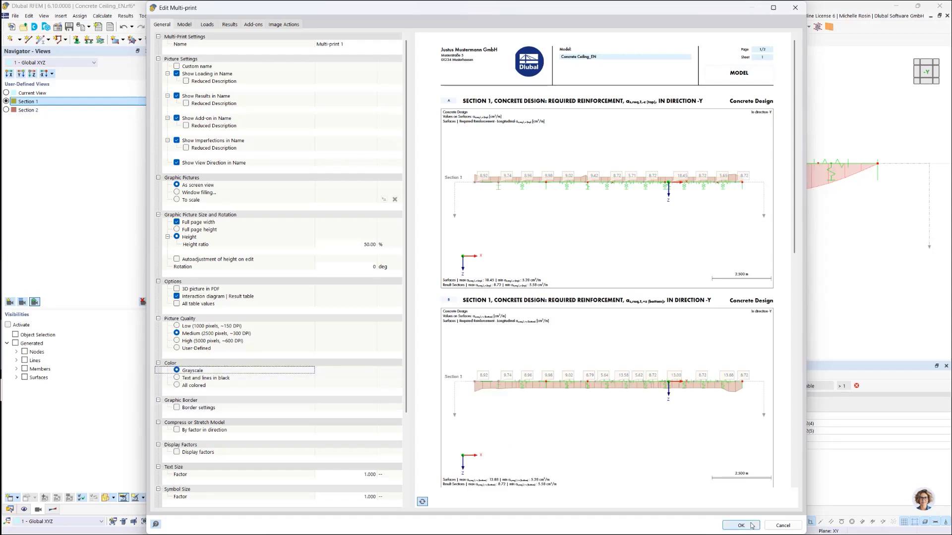
pyautogui.click(752, 526)
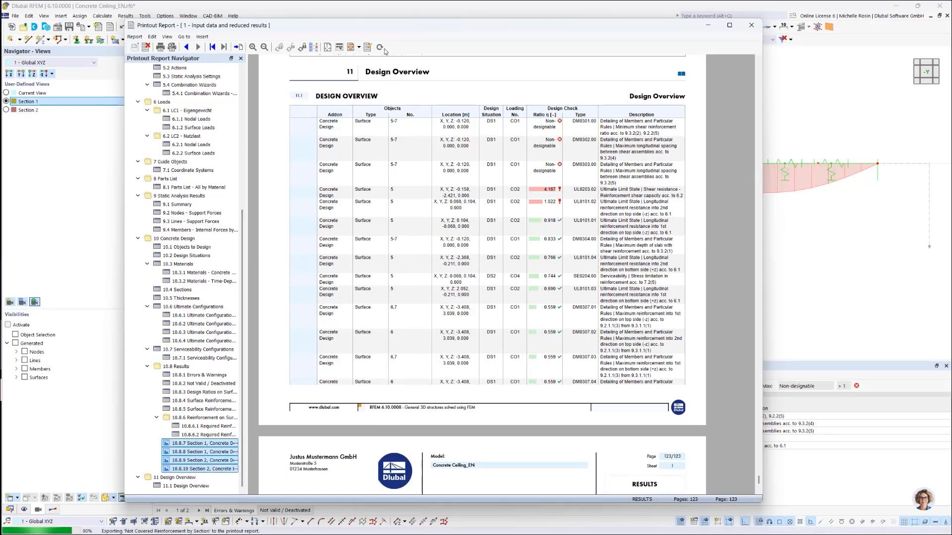
# Step: Refresh the printout report from the Section 1 as,req,1,-z (top) graphic and review the updated reinforcement pictures
pyautogui.click(198, 443)
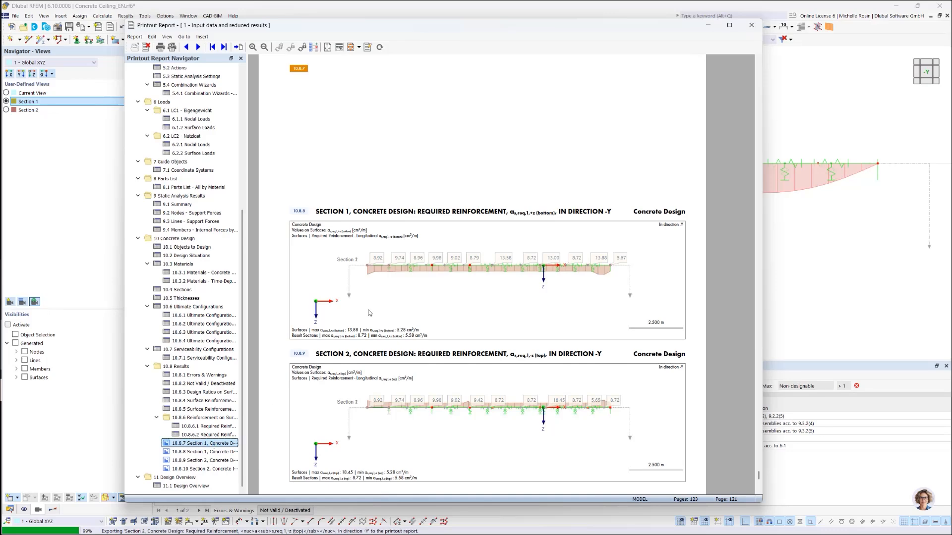
pyautogui.click(381, 47)
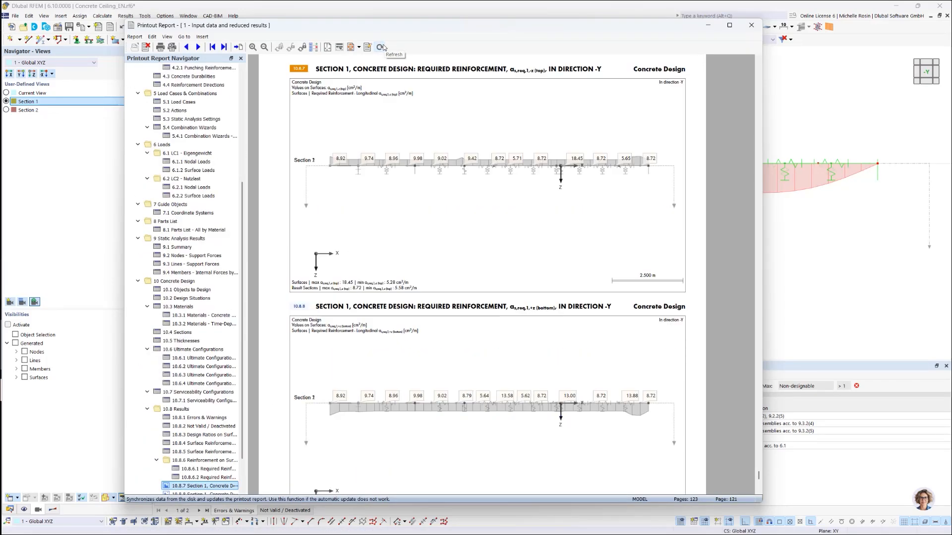
pyautogui.scroll(-3, 458, 194)
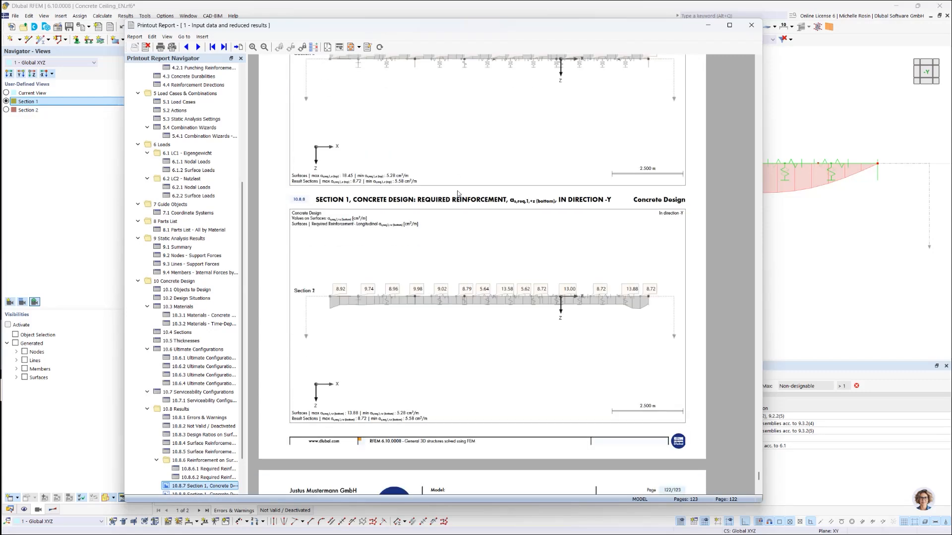
pyautogui.scroll(-8, 454, 204)
pyautogui.scroll(4, 459, 218)
pyautogui.scroll(-2, 459, 218)
pyautogui.scroll(6, 460, 218)
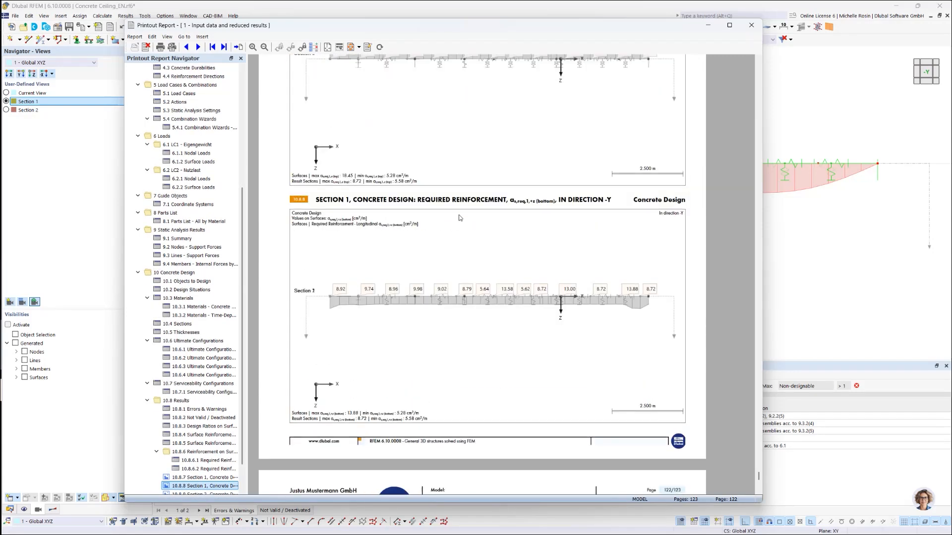
# Step: Compare the Section 1 and Section 2 required reinforcement pictures in the report and reopen Multi-print 1 for editing
pyautogui.scroll(3, 460, 218)
pyautogui.scroll(2, 460, 218)
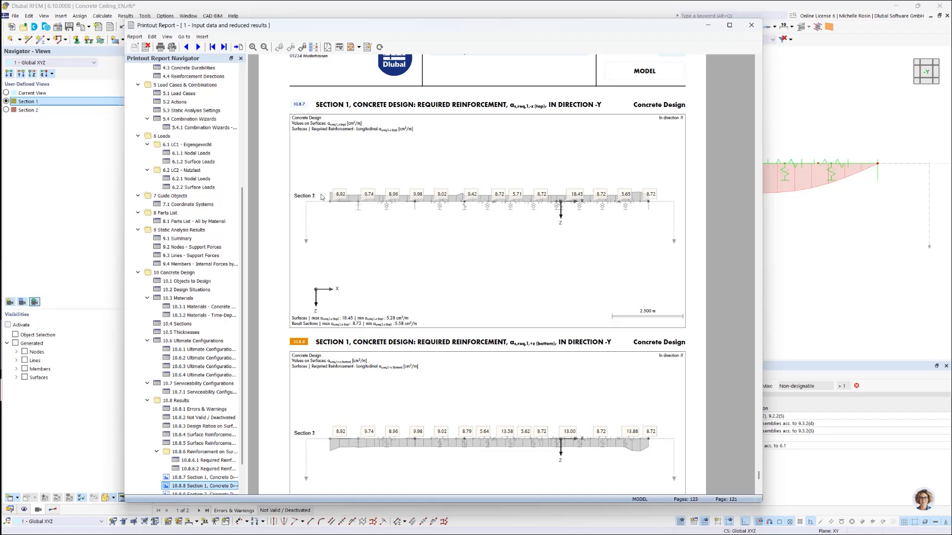
pyautogui.scroll(-3, 589, 240)
pyautogui.scroll(-9, 588, 241)
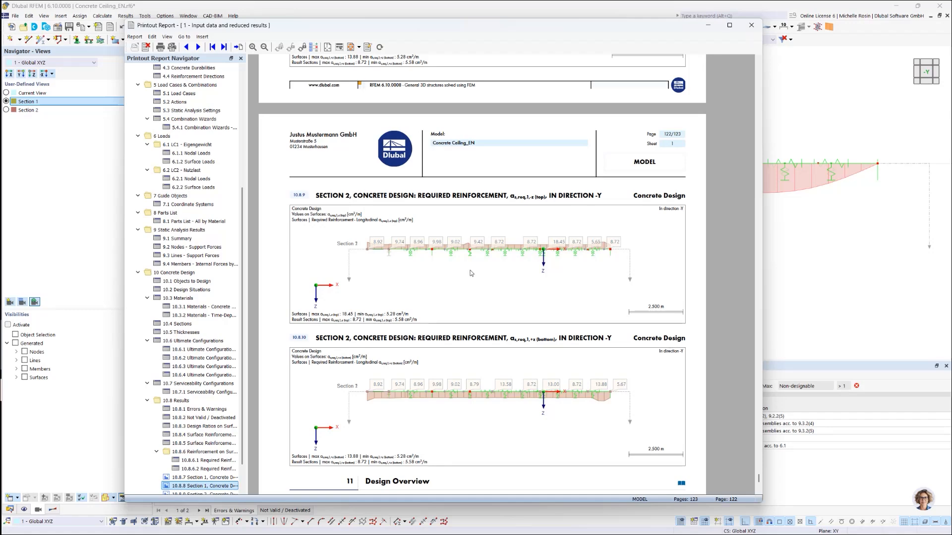
pyautogui.scroll(-1, 471, 273)
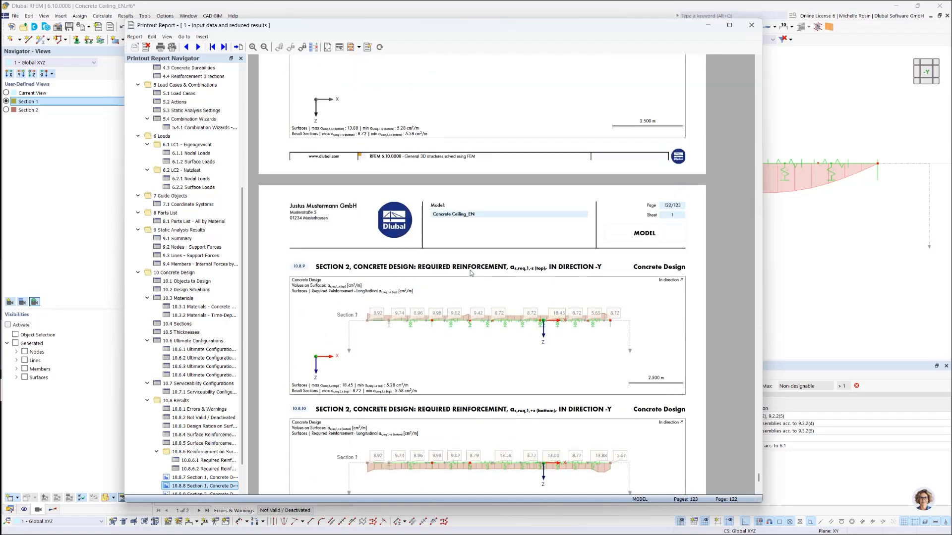
pyautogui.click(314, 47)
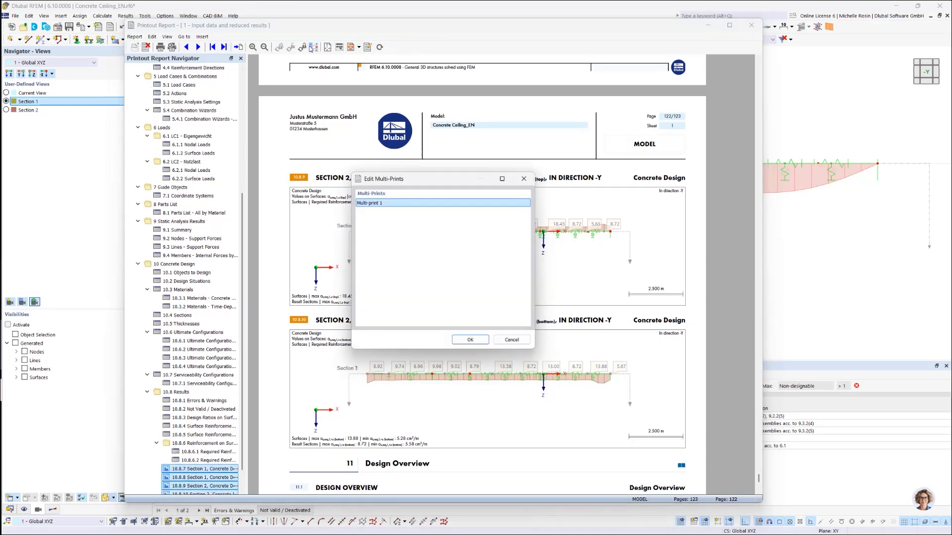
pyautogui.click(471, 340)
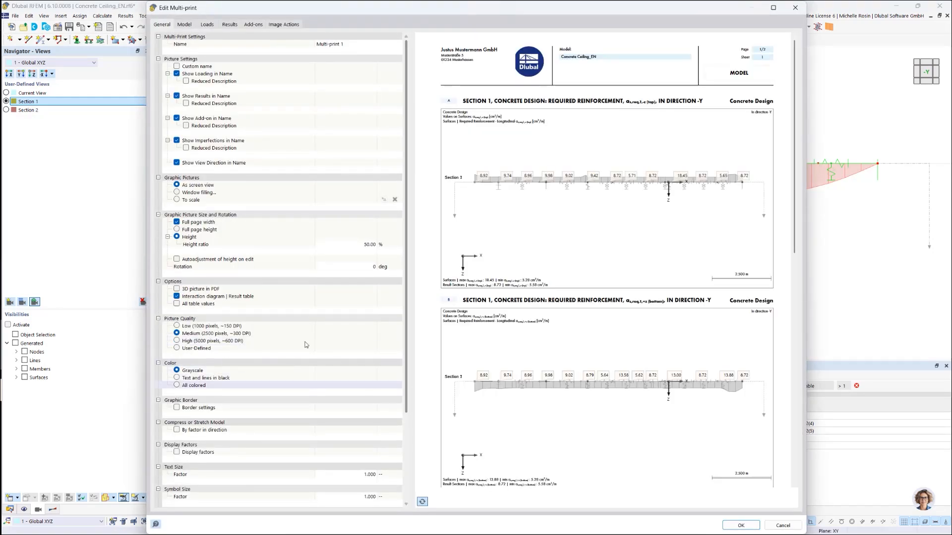
# Step: Check the height ratio and picture preview of Multi-print 1 and reapply its settings to the report
pyautogui.click(346, 241)
pyautogui.click(346, 241)
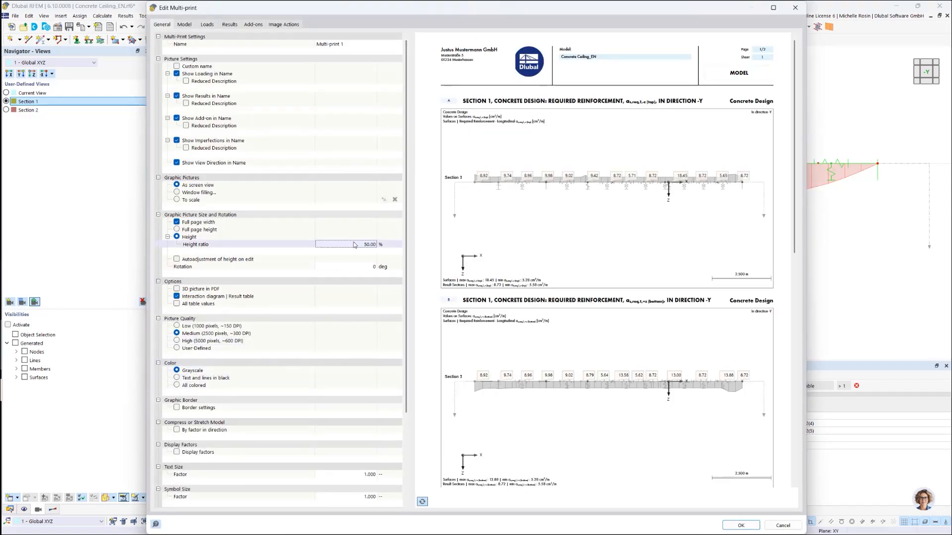
pyautogui.scroll(-4, 477, 281)
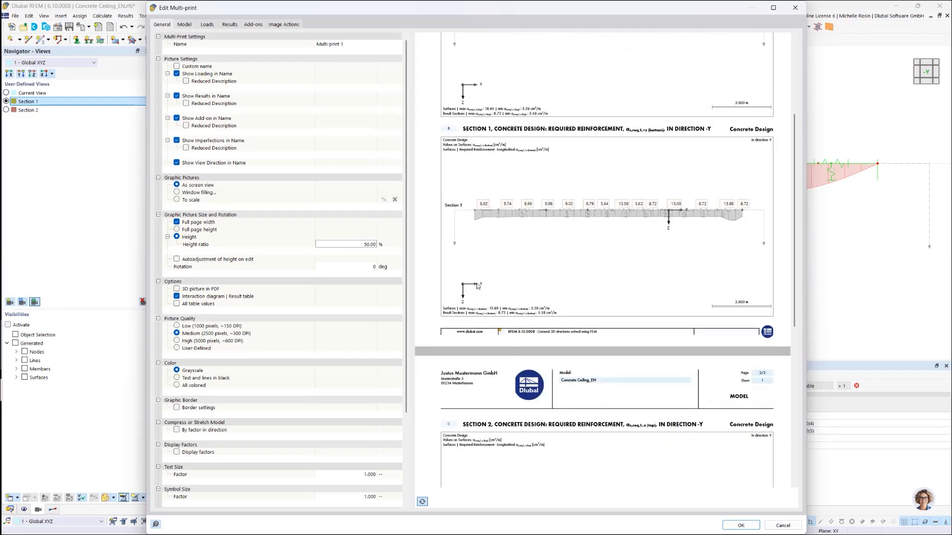
pyautogui.click(745, 526)
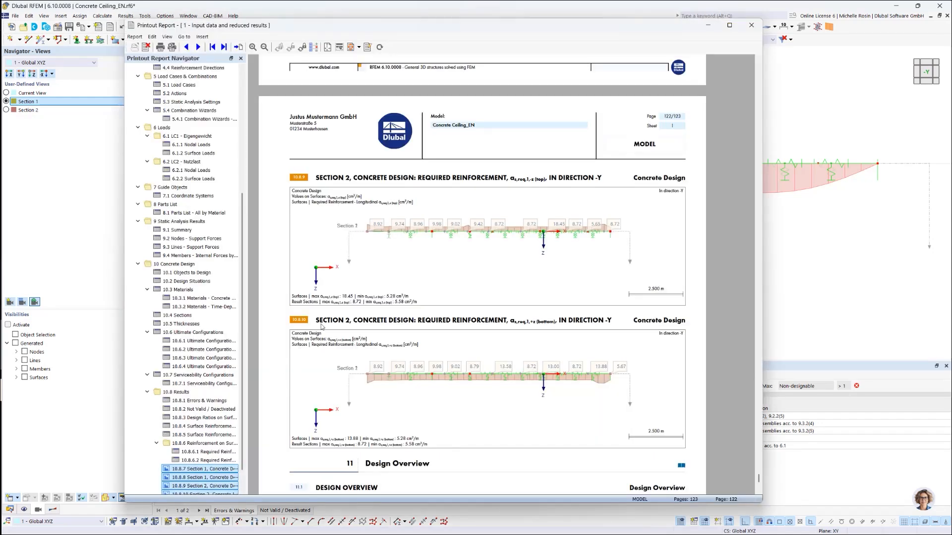
# Step: Refresh the printout report and review the reinforcement pictures of Section 1 and Section 2
pyautogui.click(379, 48)
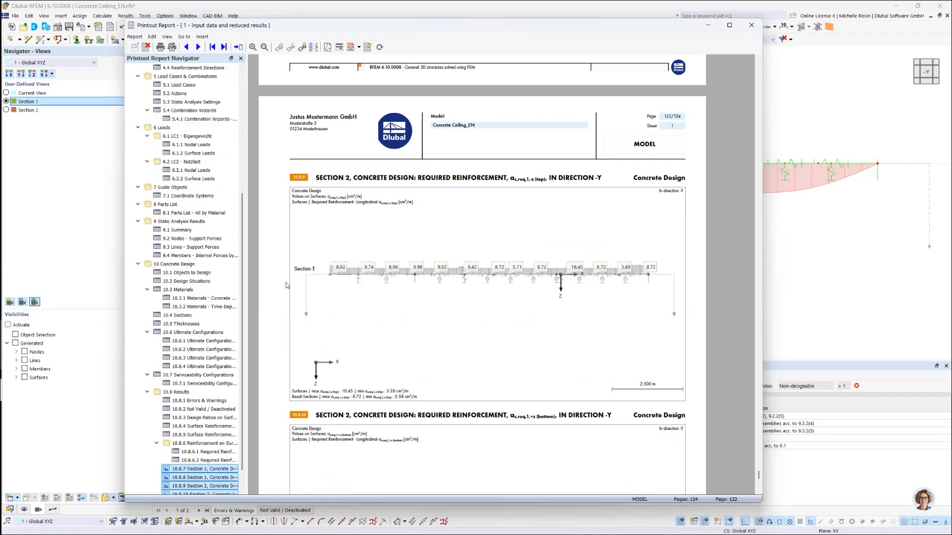
pyautogui.scroll(7, 323, 317)
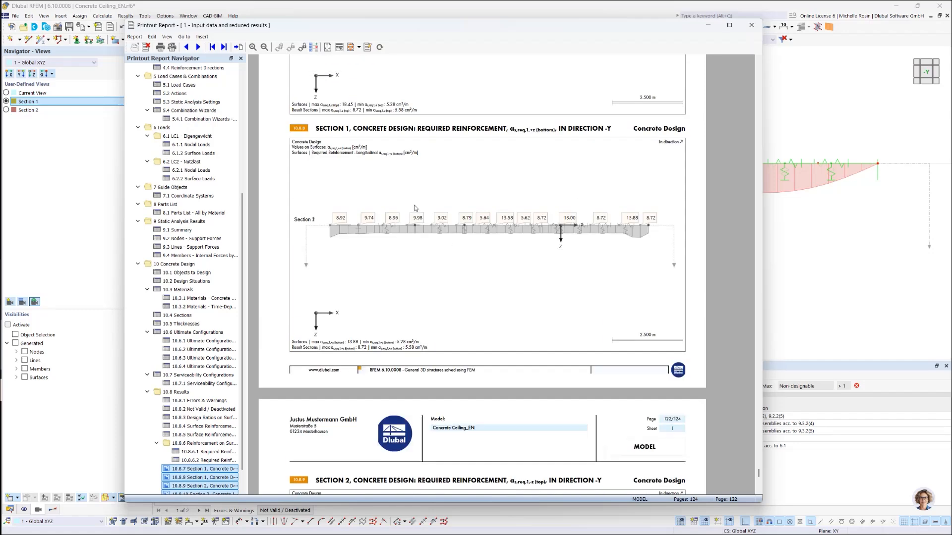
pyautogui.scroll(-3, 446, 248)
pyautogui.scroll(-2, 429, 276)
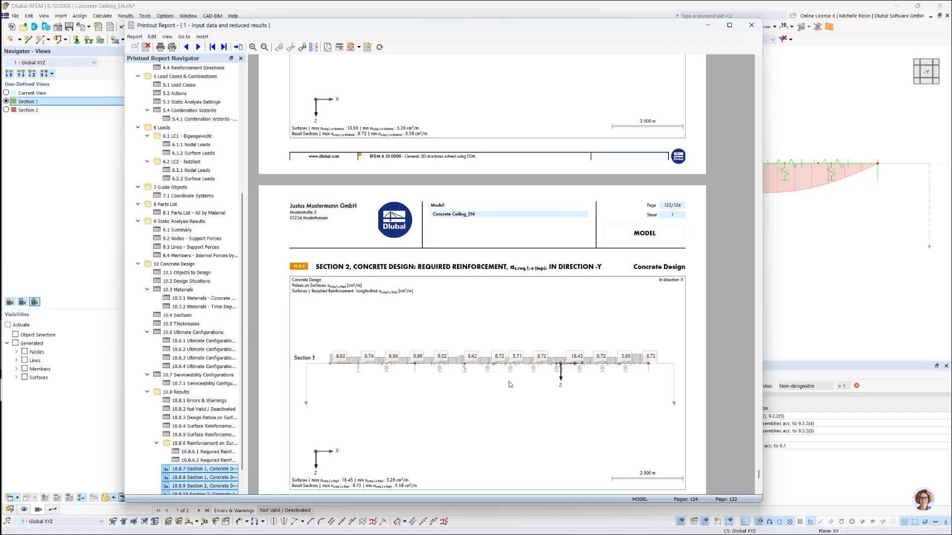
# Step: Return from the printout report to the model and show the whole ceiling in plan view along the Z-direction
pyautogui.click(813, 268)
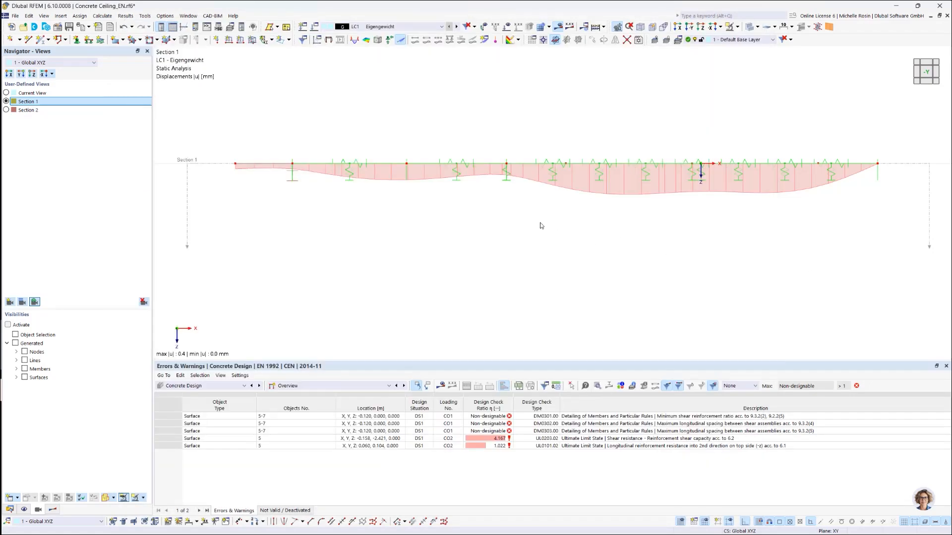
pyautogui.click(930, 65)
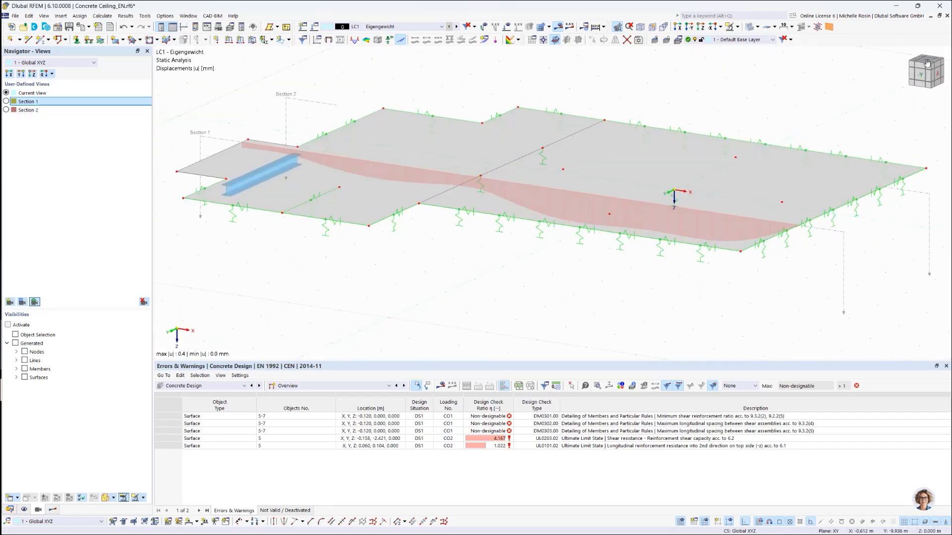
pyautogui.click(689, 28)
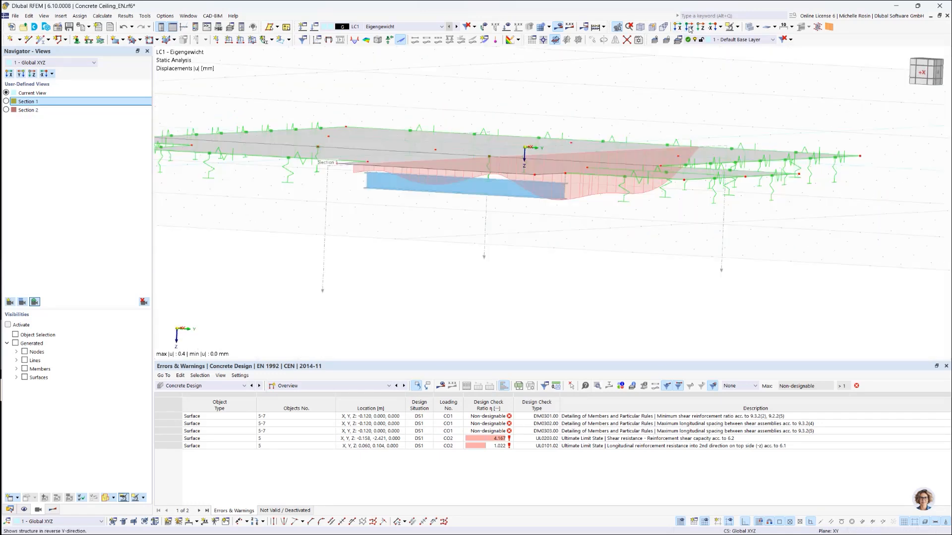
pyautogui.click(712, 27)
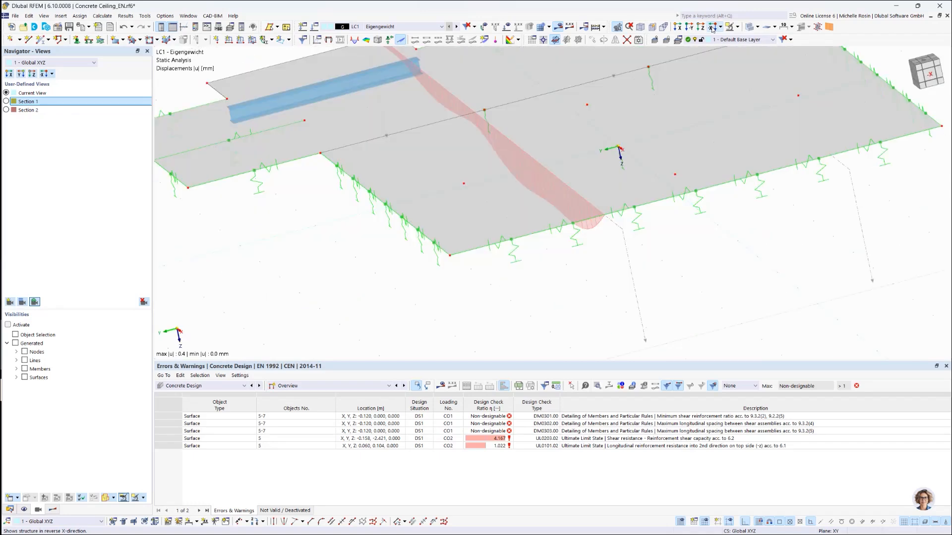
pyautogui.click(701, 28)
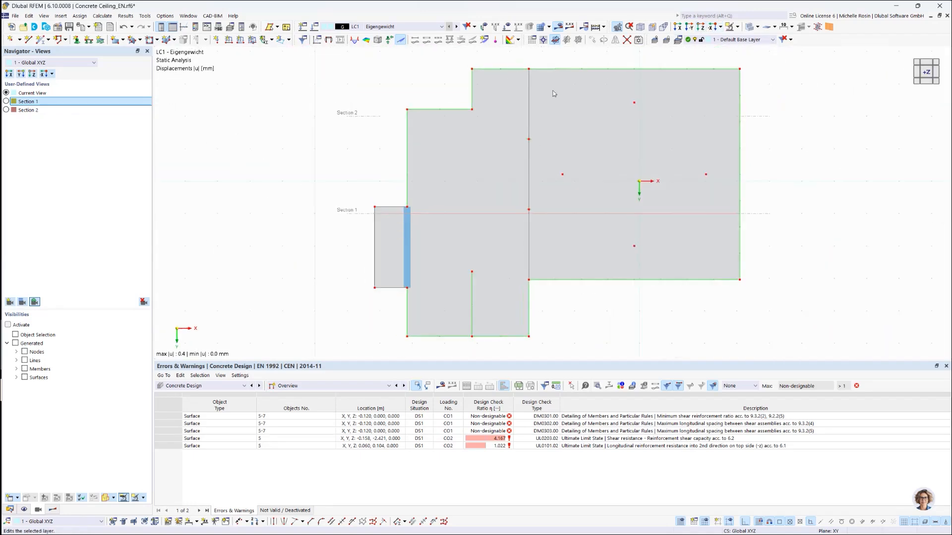
# Step: Show the Concrete Design results with the required longitudinal reinforcement as,req,1,-z (top) on the surfaces
pyautogui.click(24, 510)
pyautogui.click(49, 510)
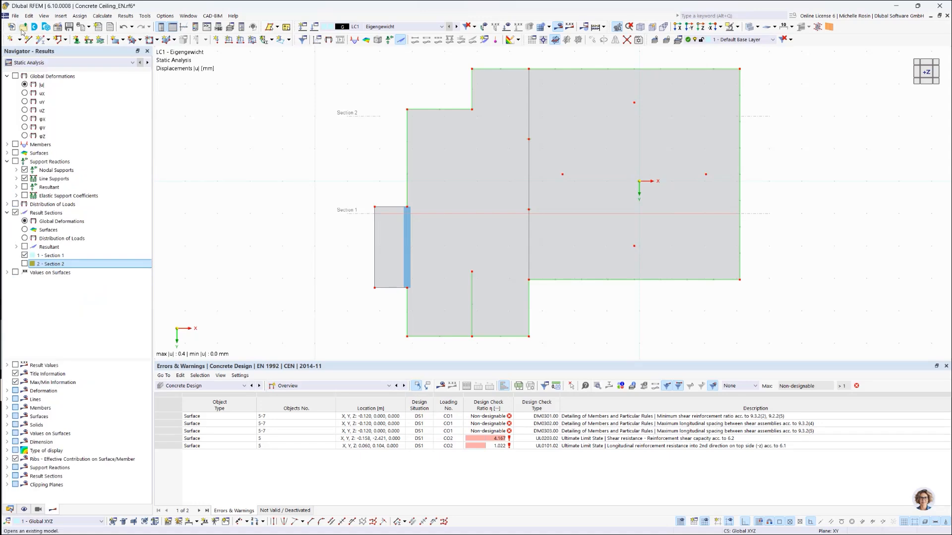
pyautogui.click(16, 76)
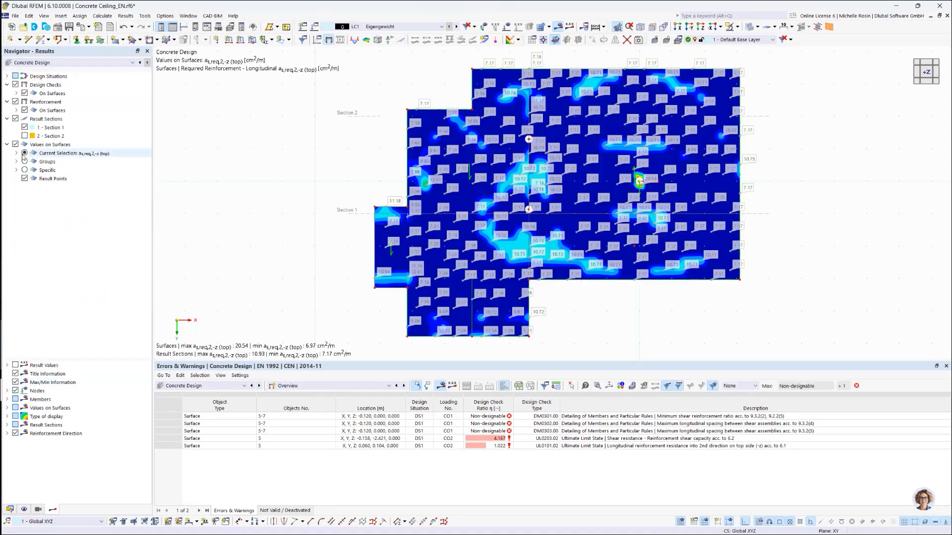
pyautogui.click(16, 110)
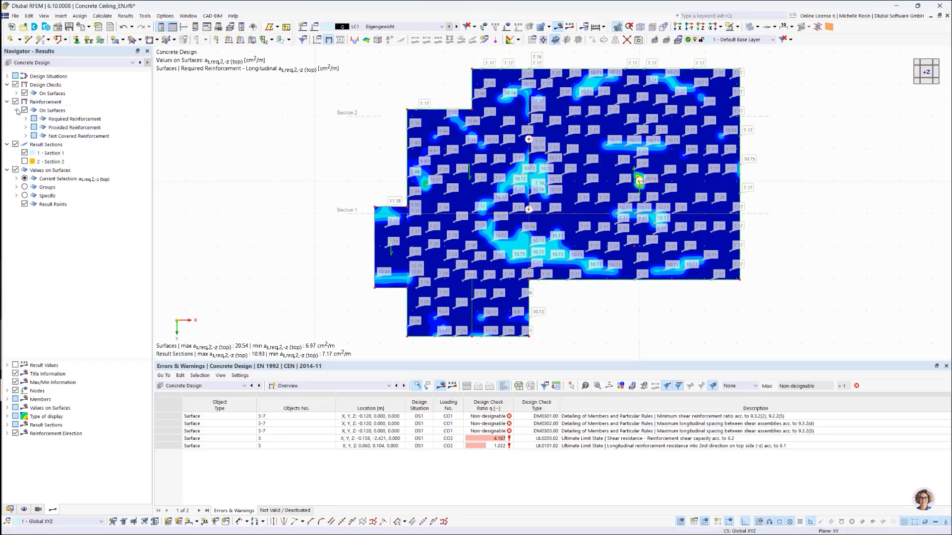
pyautogui.click(26, 119)
pyautogui.click(34, 128)
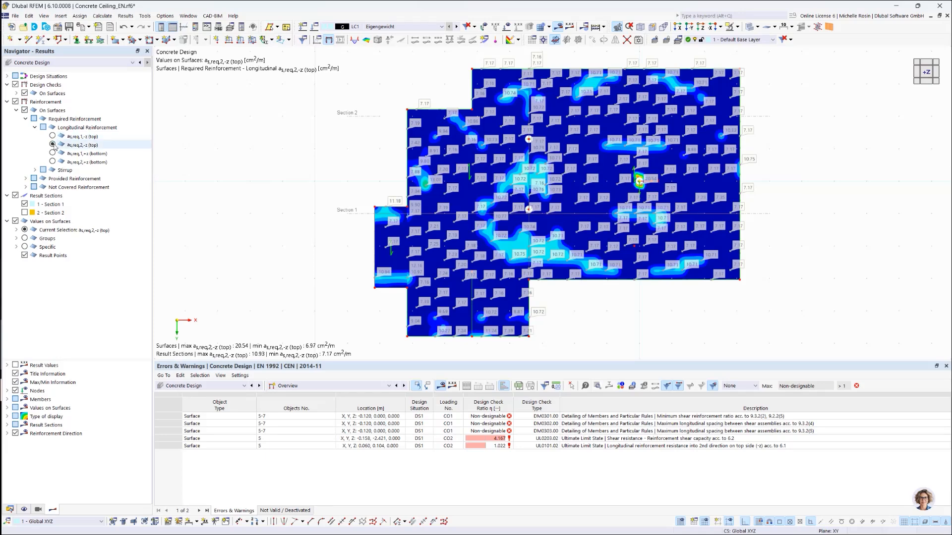
pyautogui.click(52, 136)
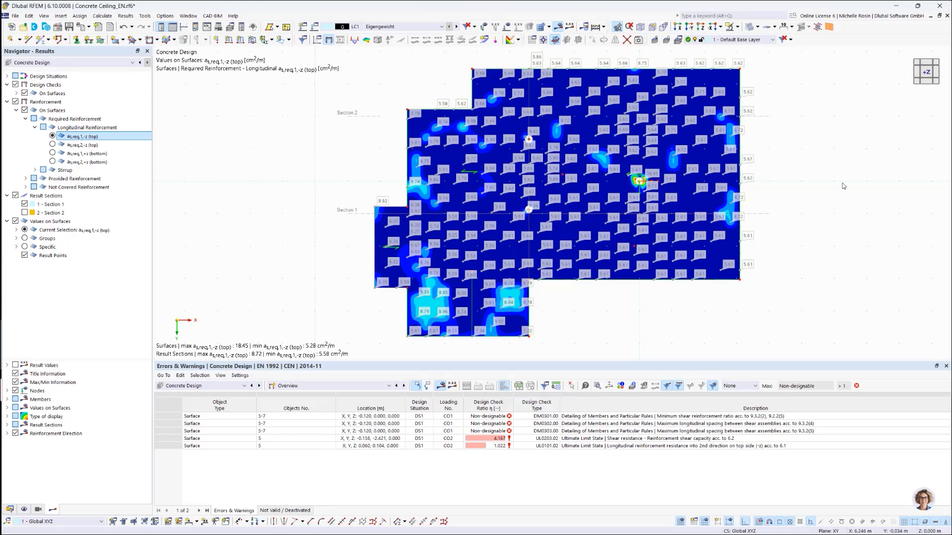
# Step: Open the viewpoint settings, set the view angle α to 90 and show the model in the preview
pyautogui.moveTo(849, 186)
pyautogui.keyDown('ctrl'); pyautogui.mouseDown(button='middle')
pyautogui.moveTo(812, 248)
pyautogui.moveTo(850, 167)
pyautogui.moveTo(852, 185)
pyautogui.mouseUp(button='middle'); pyautogui.keyUp('ctrl')
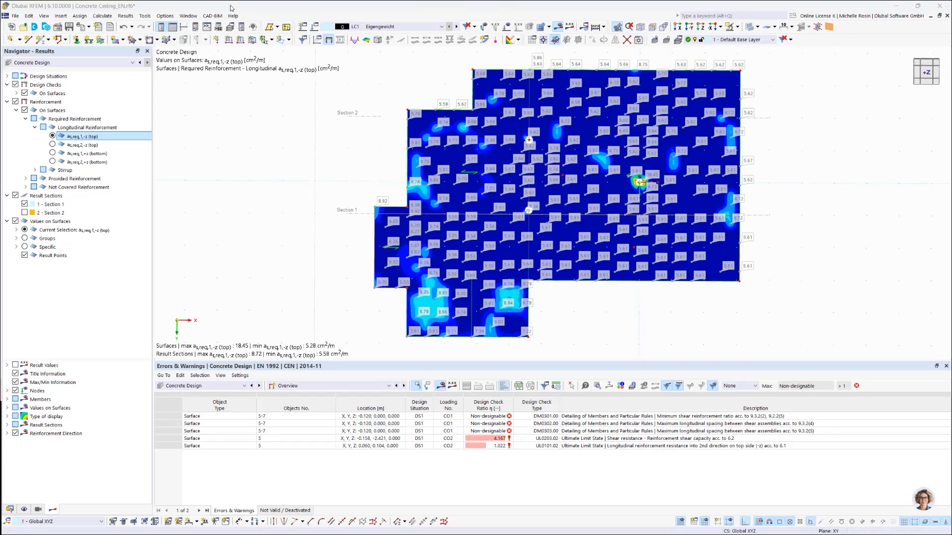
pyautogui.click(44, 16)
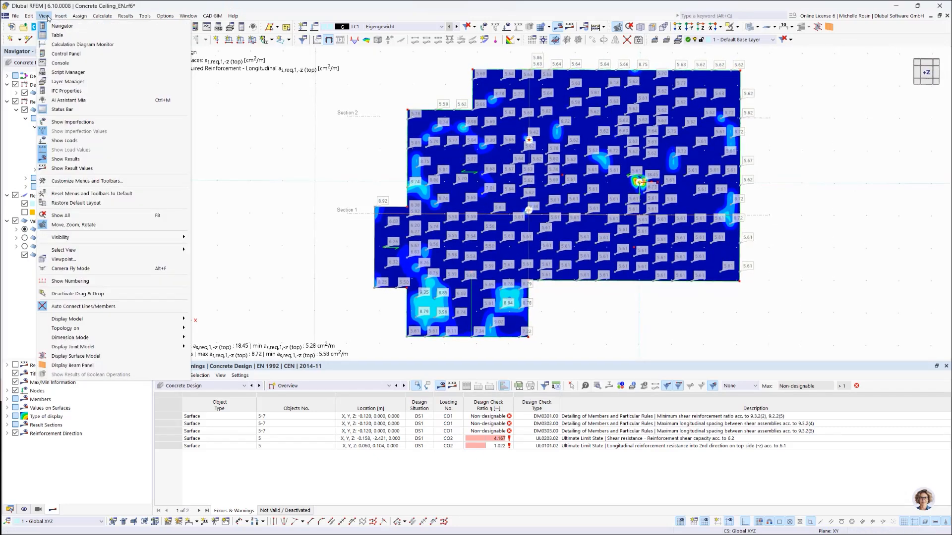
pyautogui.click(65, 259)
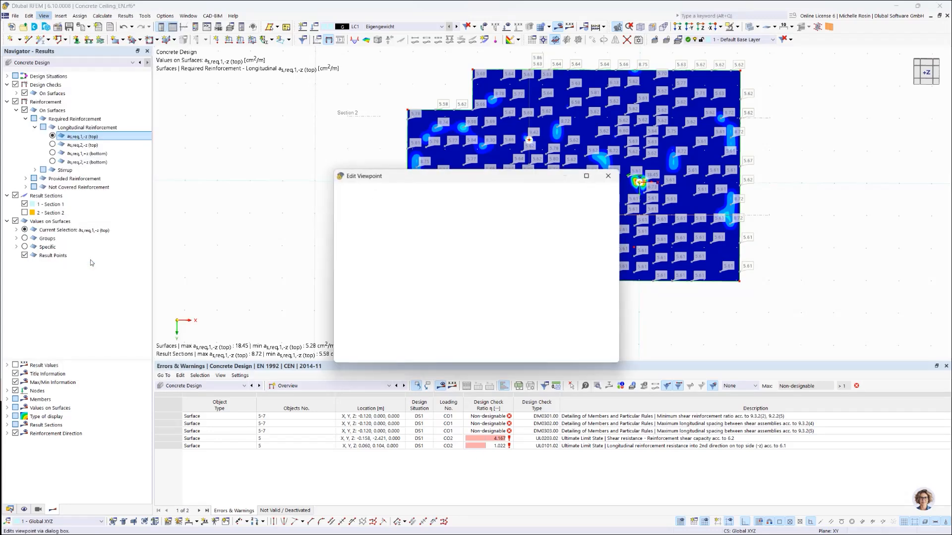
pyautogui.click(366, 203)
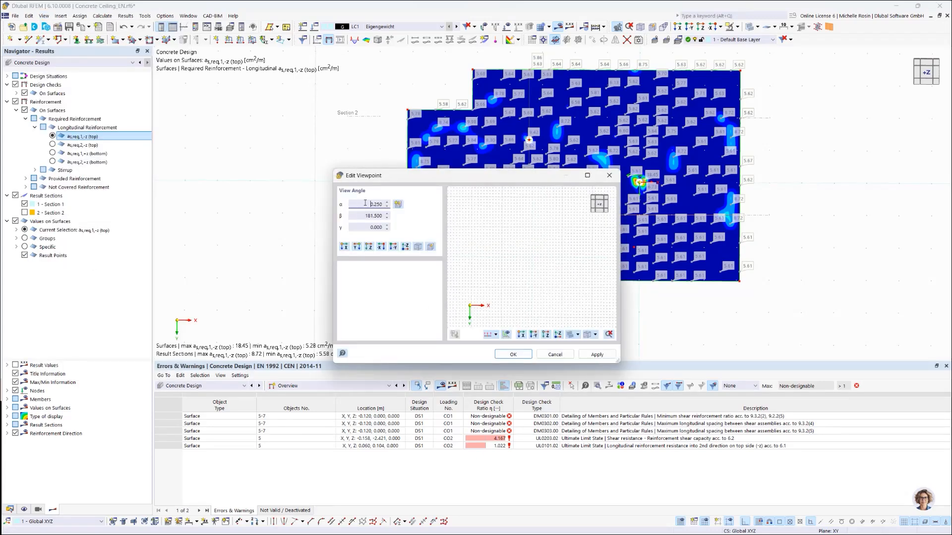
pyautogui.doubleClick(366, 203)
pyautogui.write('90')
pyautogui.press('Tab')
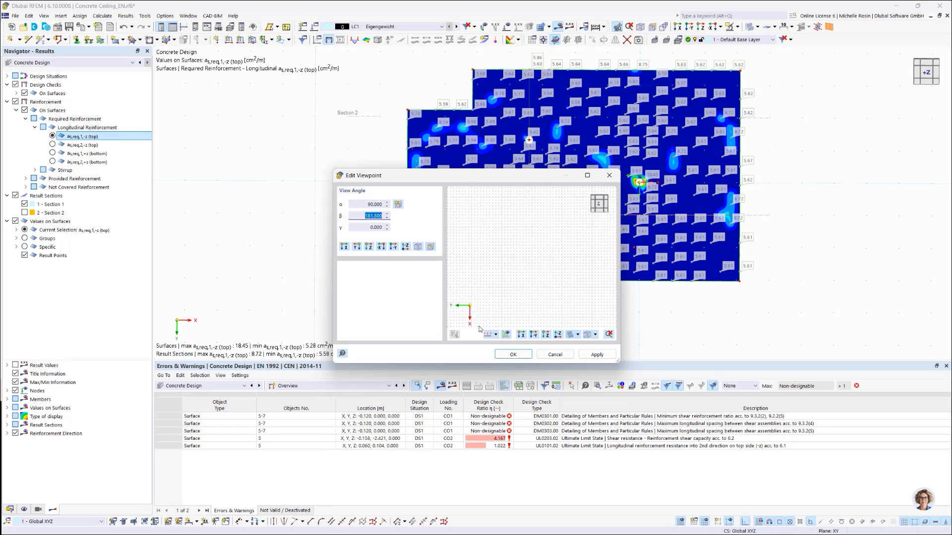
pyautogui.click(506, 335)
# Step: Set the viewpoint angle β to 180, check the model preview and apply the rotated plan view
pyautogui.click(359, 219)
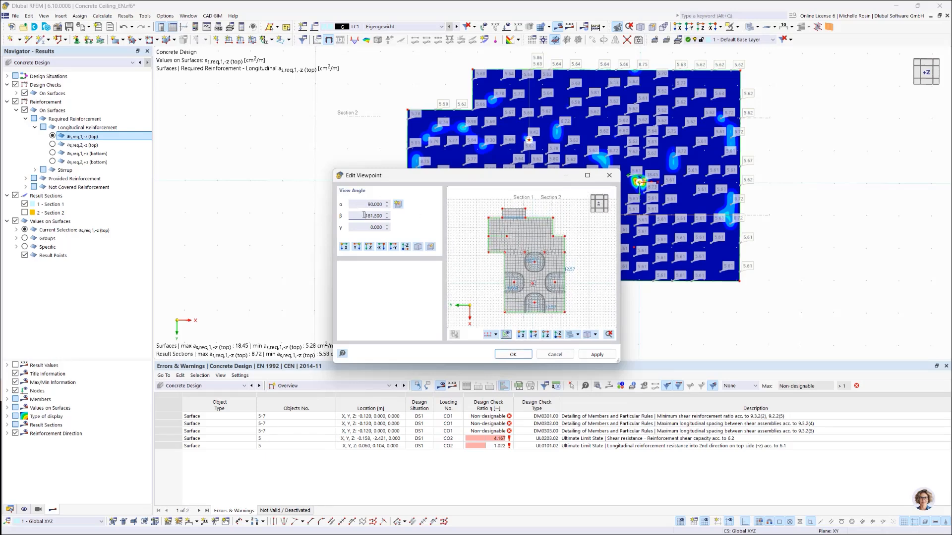
pyautogui.doubleClick(364, 215)
pyautogui.write('180')
pyautogui.click(508, 337)
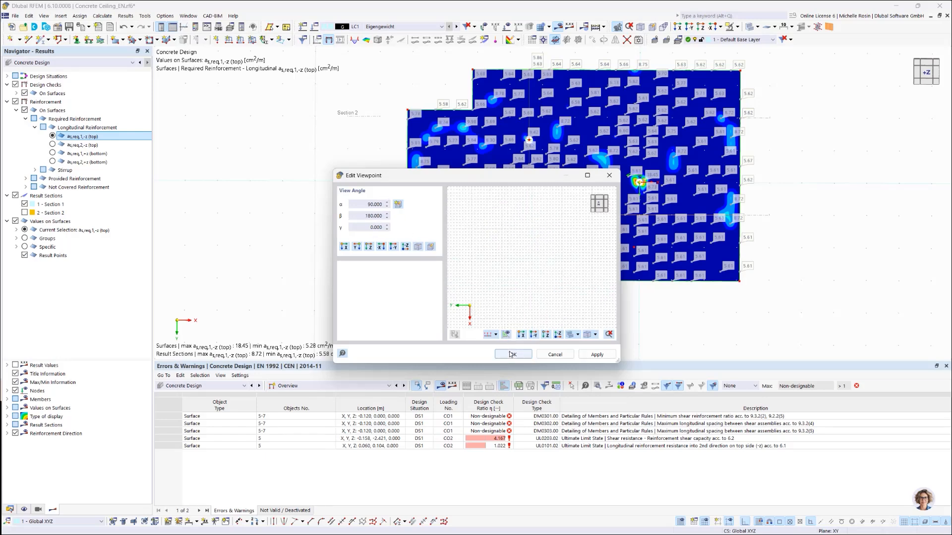
pyautogui.click(507, 336)
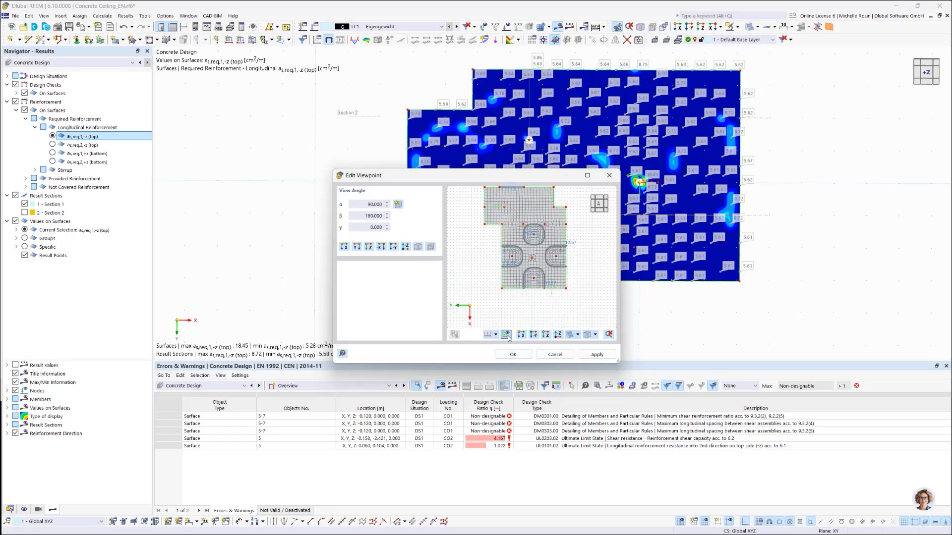
pyautogui.click(597, 354)
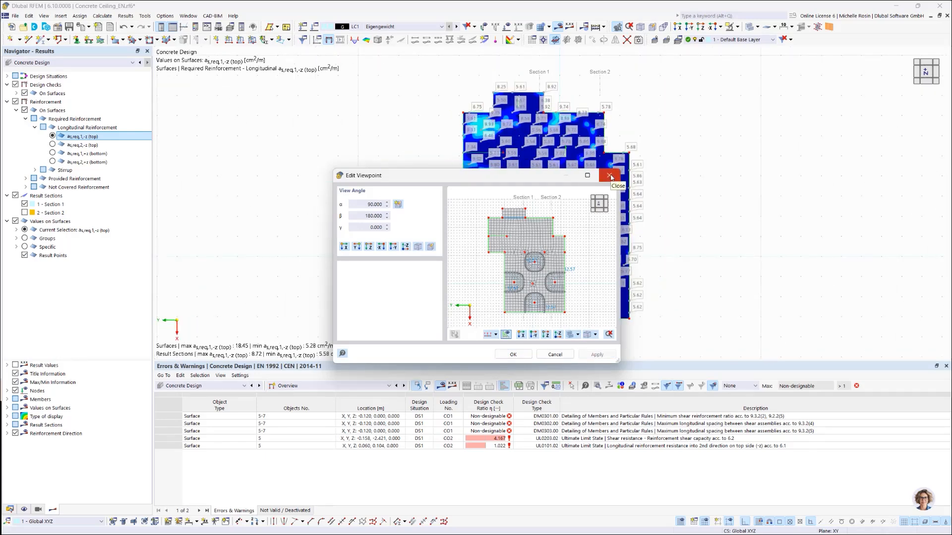
pyautogui.click(513, 355)
# Step: Close the results table, create a second window of the model and tile both windows vertically
pyautogui.moveTo(685, 227); pyautogui.dragTo(409, 225, button='middle')
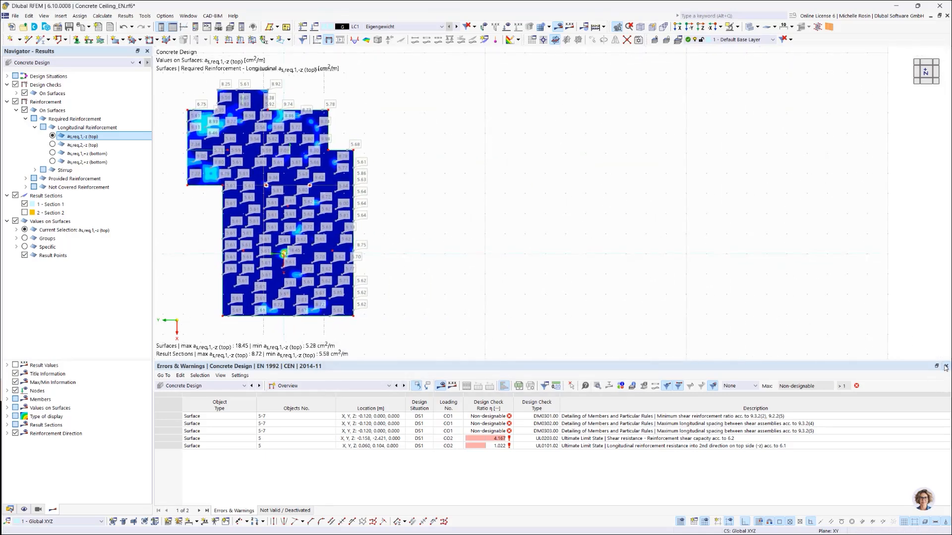
pyautogui.click(946, 366)
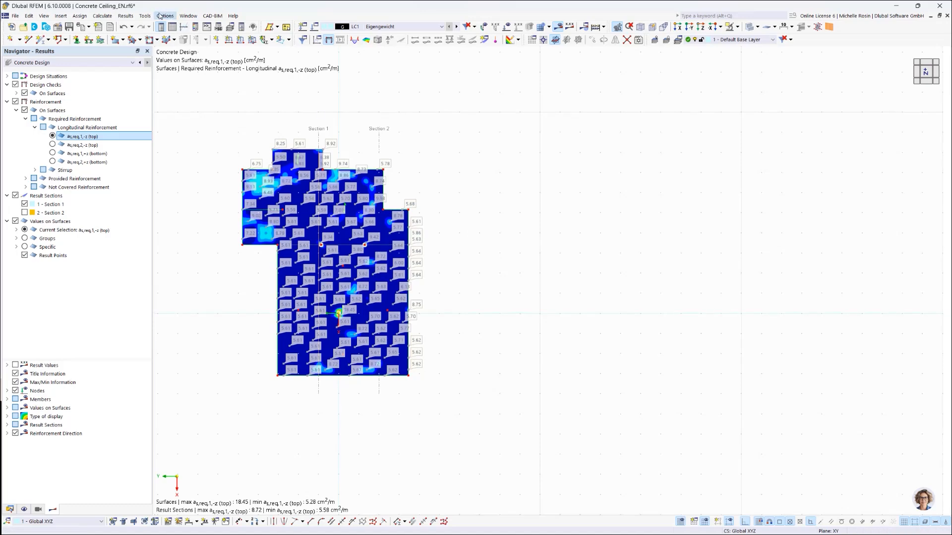
pyautogui.click(188, 17)
pyautogui.click(210, 26)
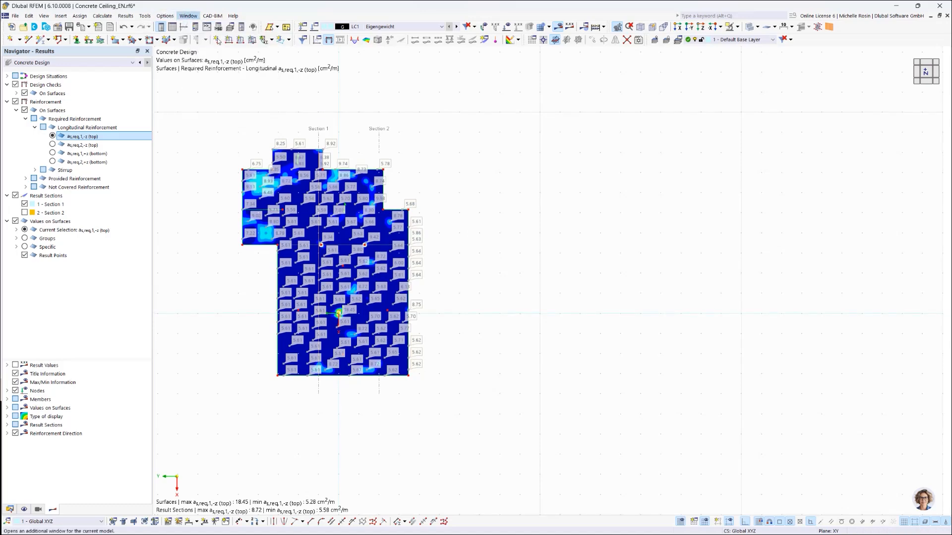
pyautogui.click(188, 17)
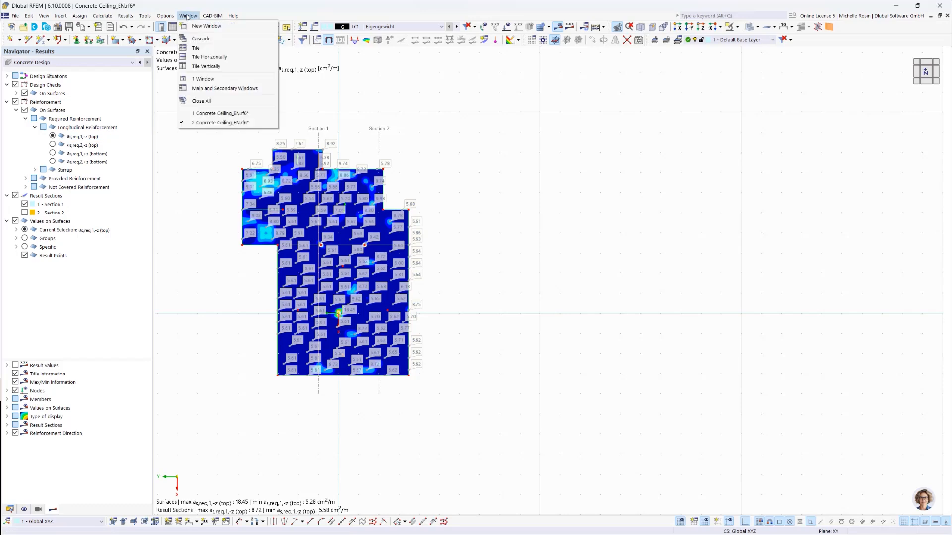
pyautogui.click(203, 70)
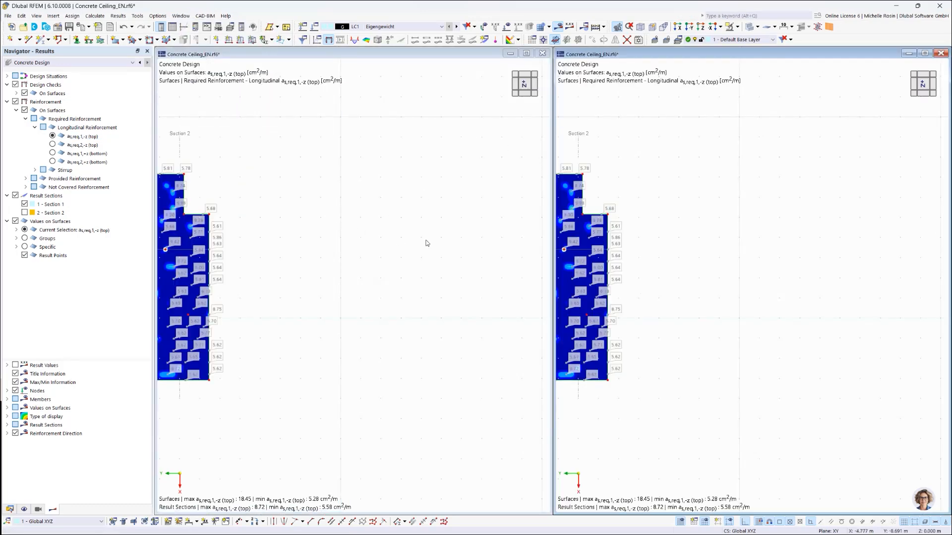
# Step: Fit the enlarged ceiling plan in both windows and display as,req,1,+z (bottom) in the second window
pyautogui.moveTo(324, 225); pyautogui.dragTo(540, 235, button='middle')
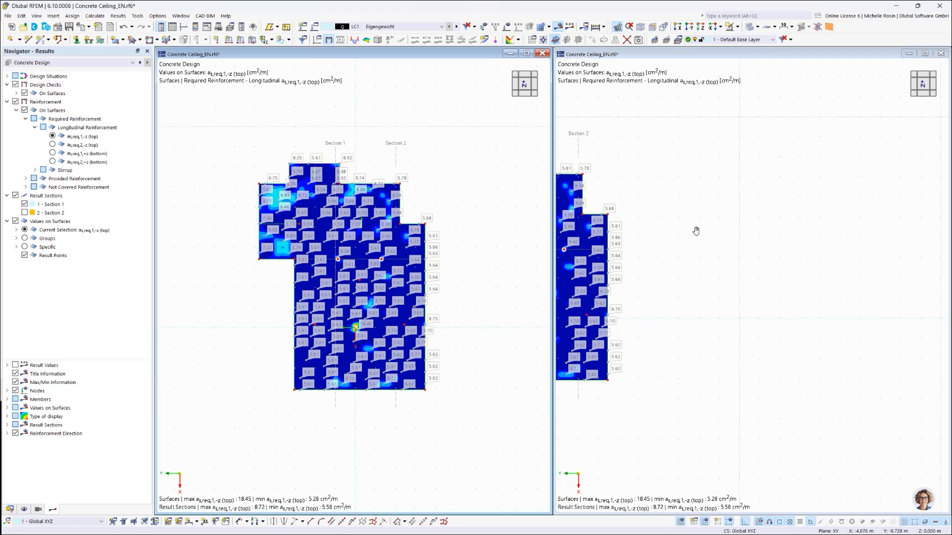
pyautogui.moveTo(697, 231); pyautogui.dragTo(898, 244, button='middle')
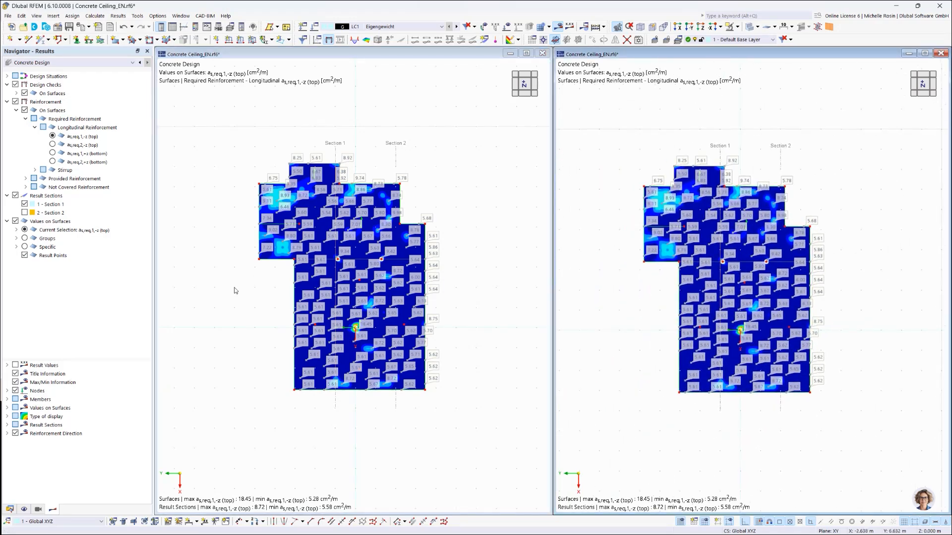
pyautogui.scroll(2, 303, 298)
pyautogui.scroll(1, 298, 296)
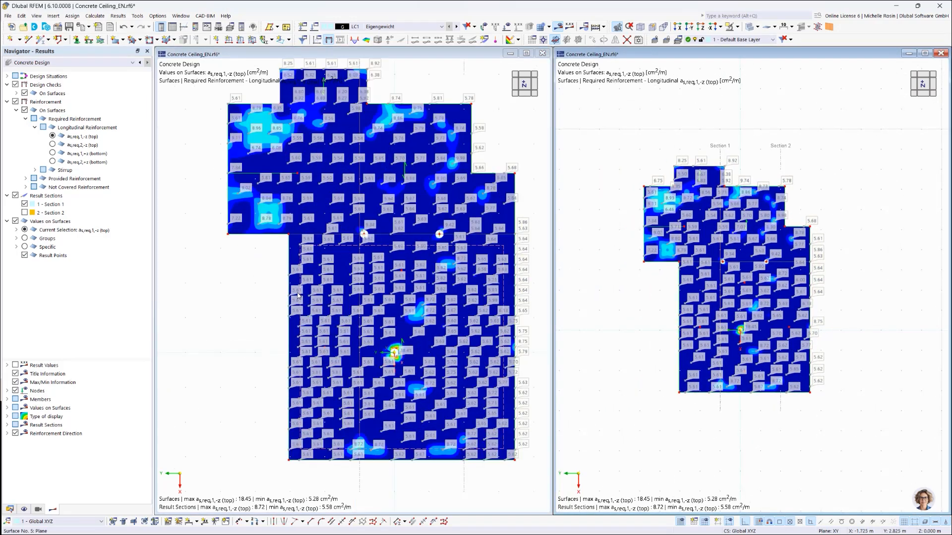
pyautogui.scroll(-1, 225, 330)
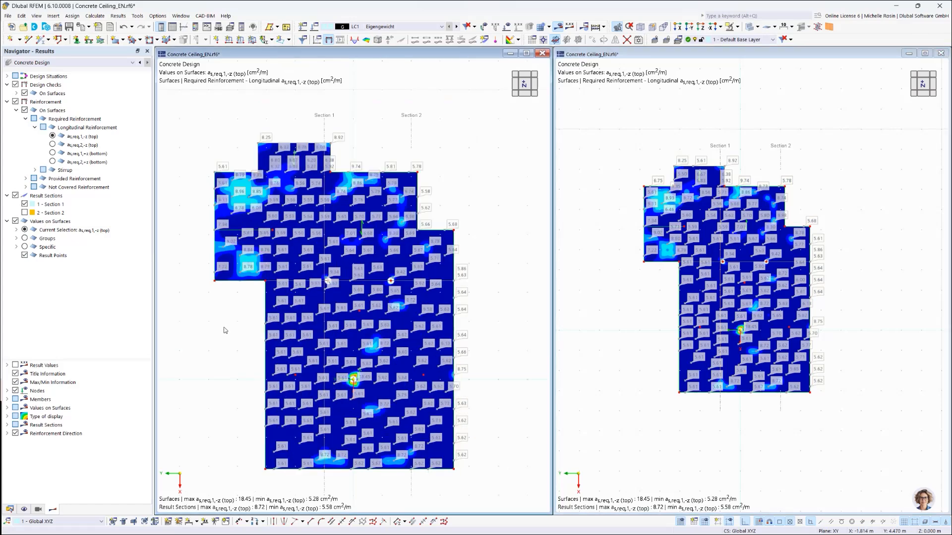
pyautogui.moveTo(226, 311); pyautogui.dragTo(226, 307, button='middle')
pyautogui.moveTo(229, 308)
pyautogui.mouseDown(button='middle')
pyautogui.moveTo(215, 300)
pyautogui.moveTo(213, 313)
pyautogui.mouseUp(button='middle')
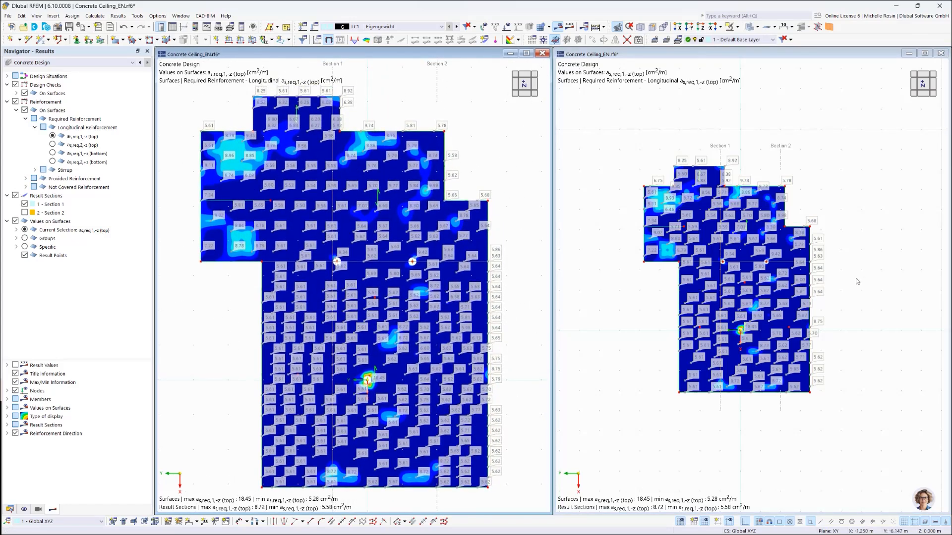
pyautogui.scroll(4, 836, 274)
pyautogui.moveTo(844, 278); pyautogui.dragTo(929, 290, button='middle')
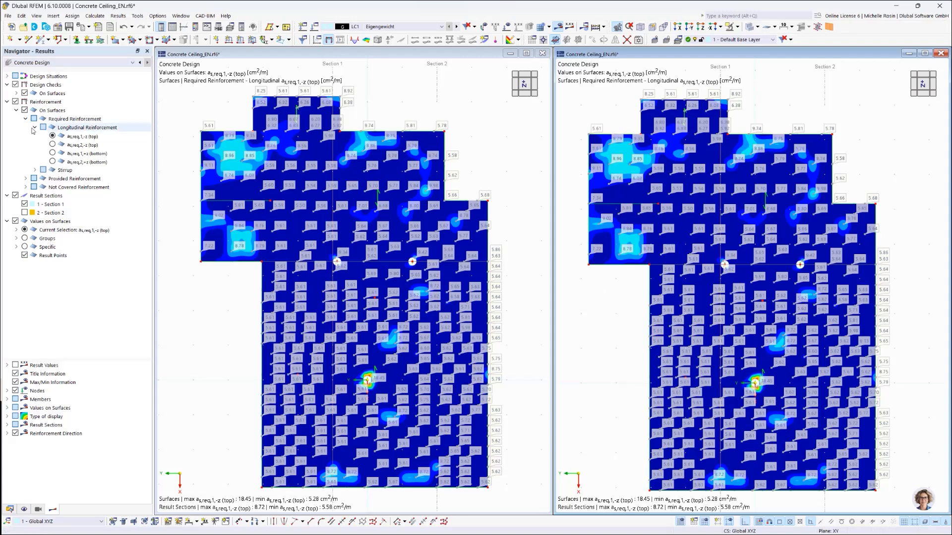
pyautogui.click(52, 153)
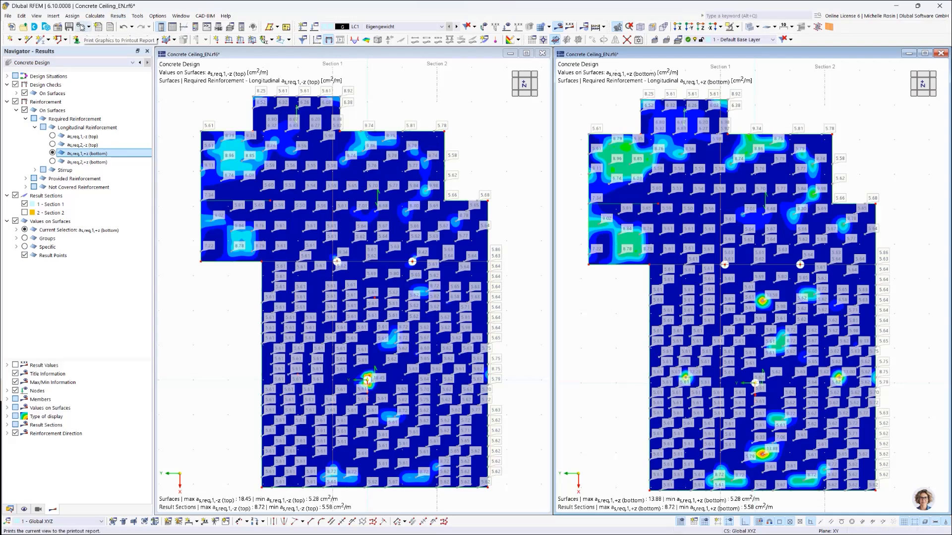
# Step: Set up a graphic printout of multiple windows for the printout report and review the window arrangement options
pyautogui.click(80, 26)
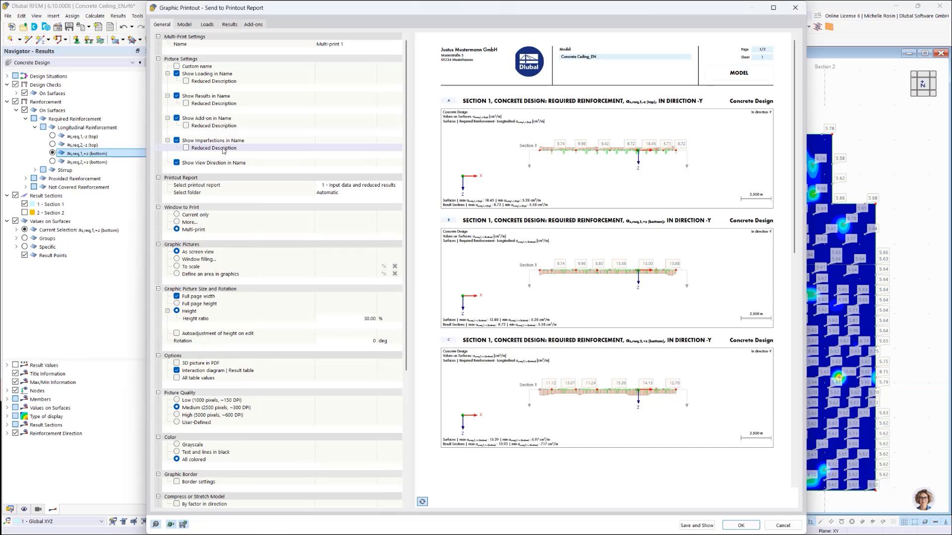
pyautogui.click(178, 222)
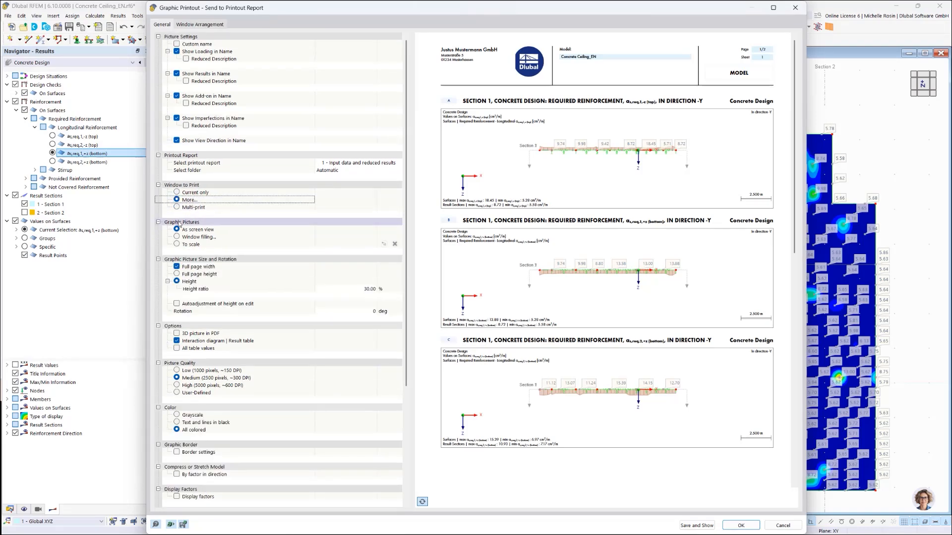
pyautogui.click(190, 26)
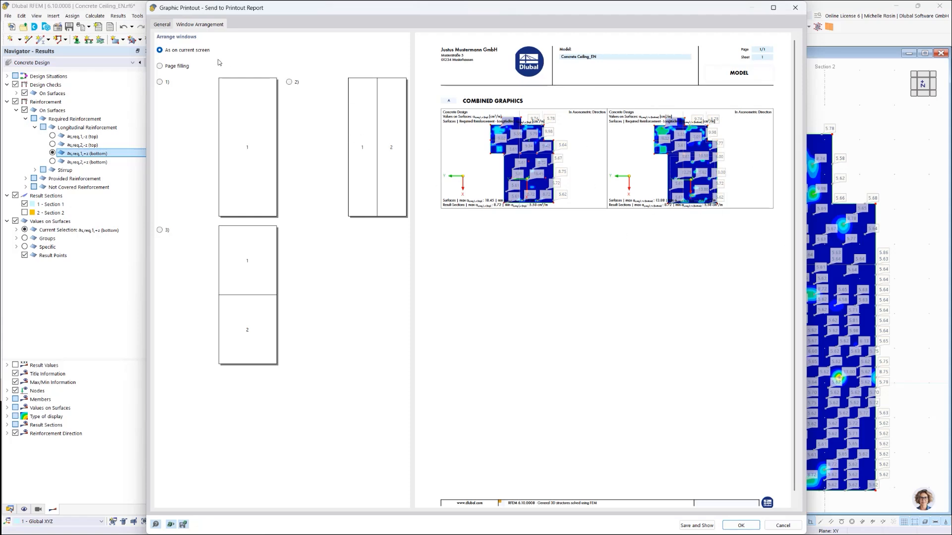
pyautogui.click(162, 24)
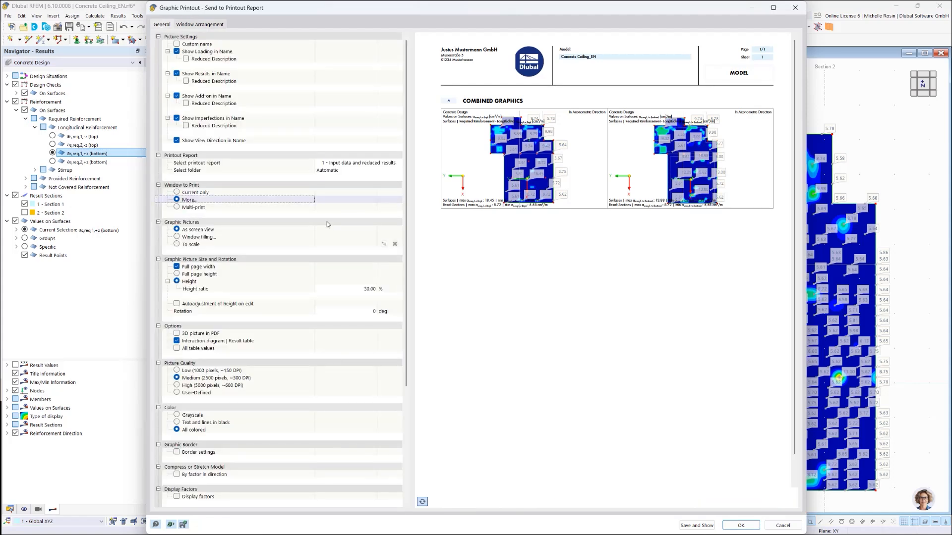
# Step: Set the combined picture to full page height, save it to the printout report and show its Combined Graphics entry
pyautogui.click(177, 274)
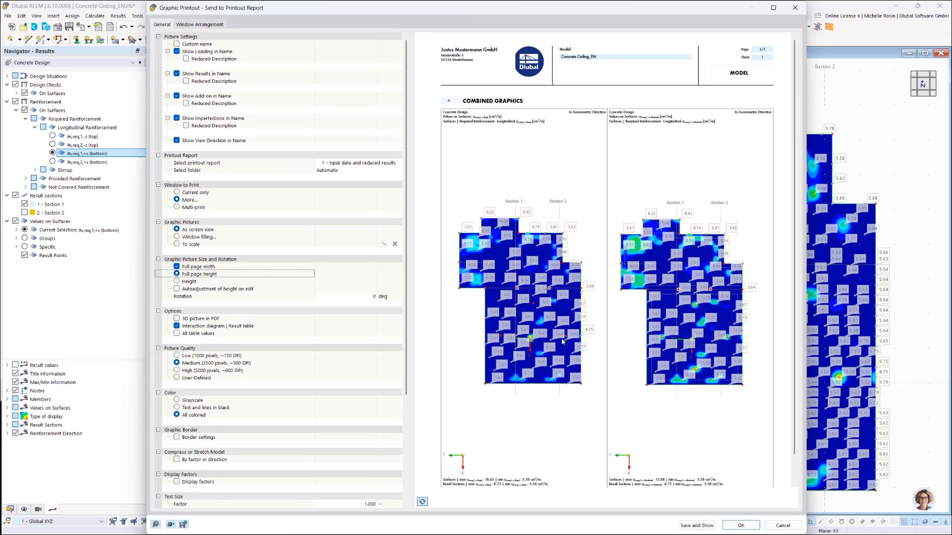
pyautogui.click(691, 528)
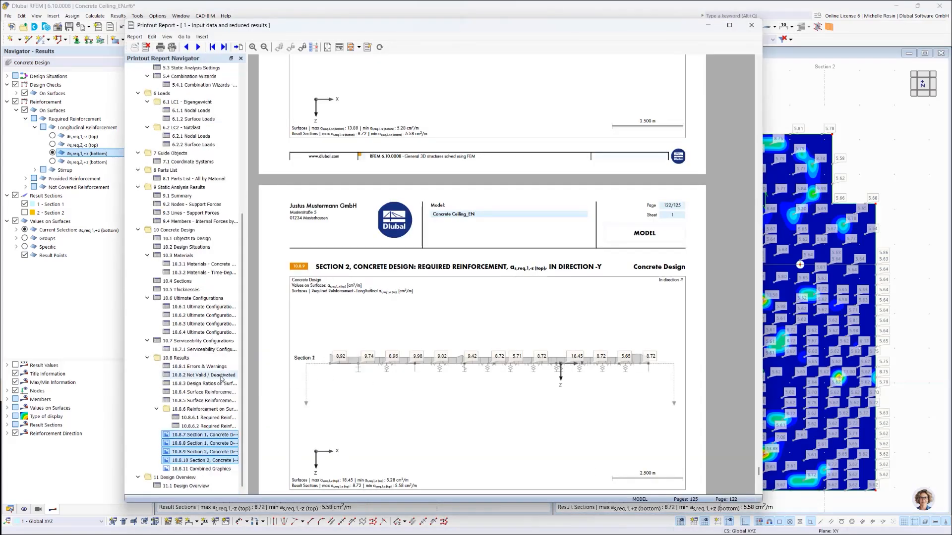
pyautogui.click(185, 469)
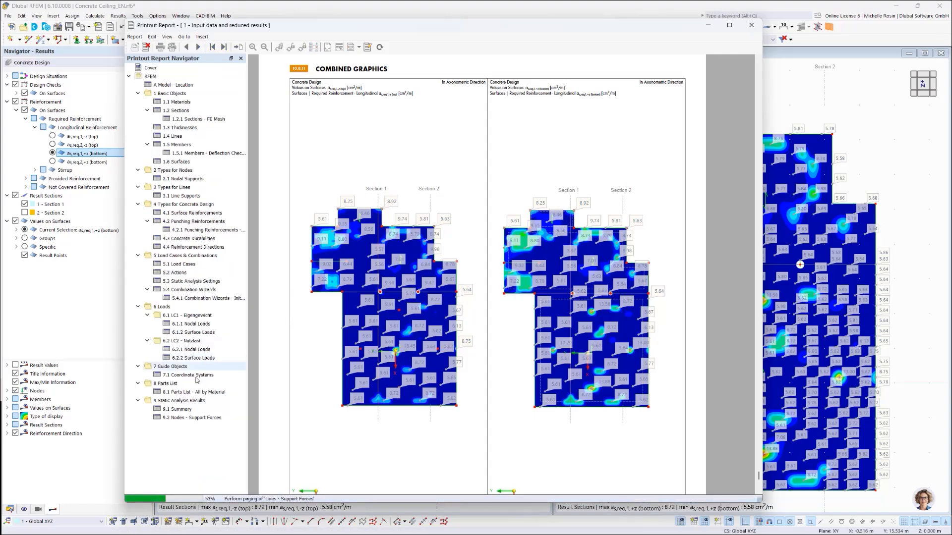
# Step: Make the Parts List - All by Material chapter of the printout report start with a new page
pyautogui.scroll(-5, 165, 395)
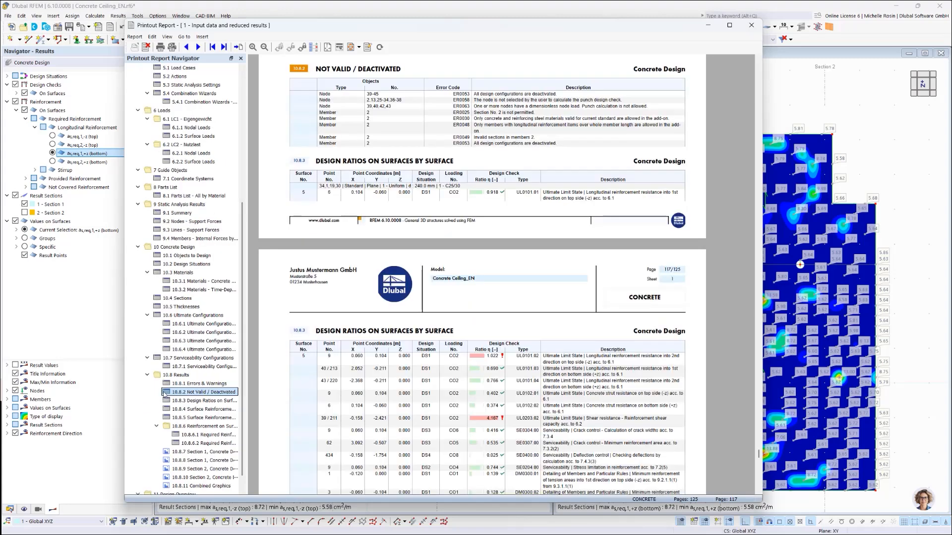
pyautogui.click(190, 291)
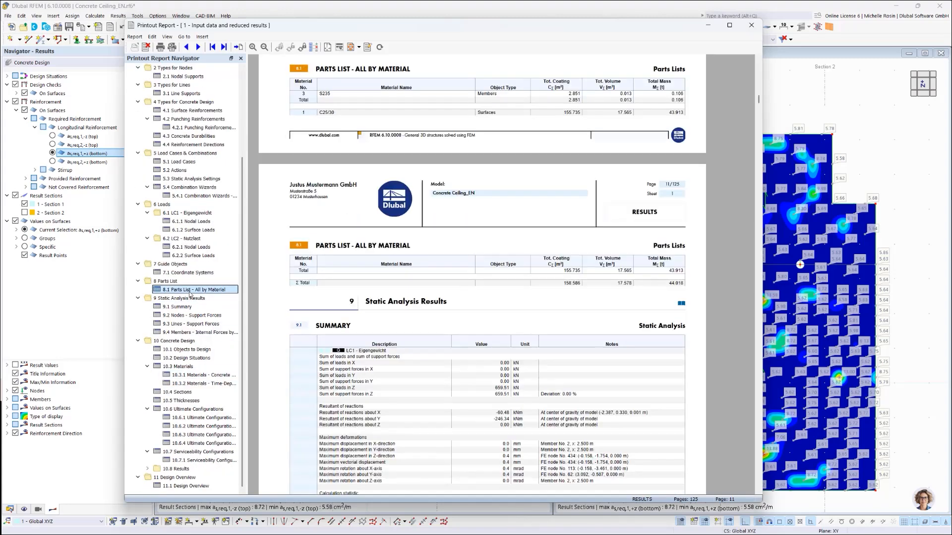
pyautogui.scroll(1, 485, 268)
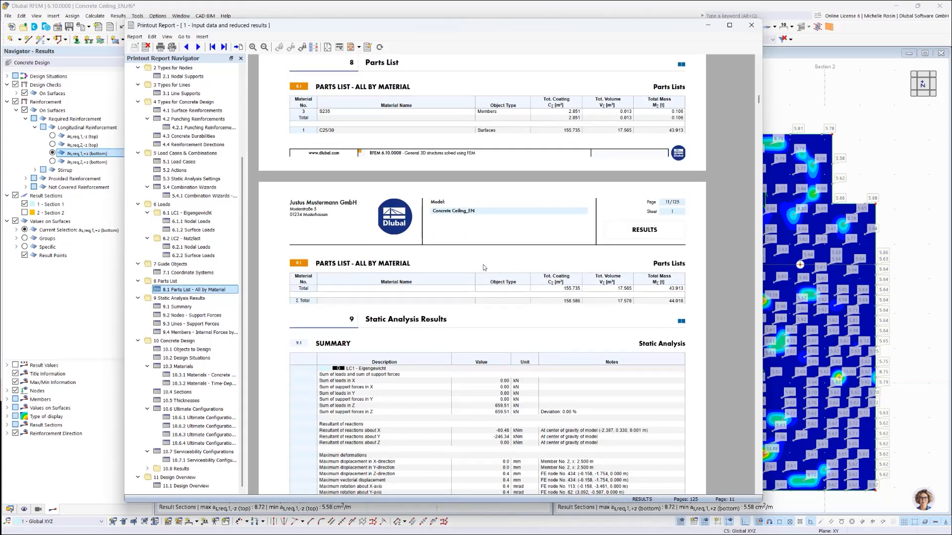
pyautogui.scroll(1, 340, 201)
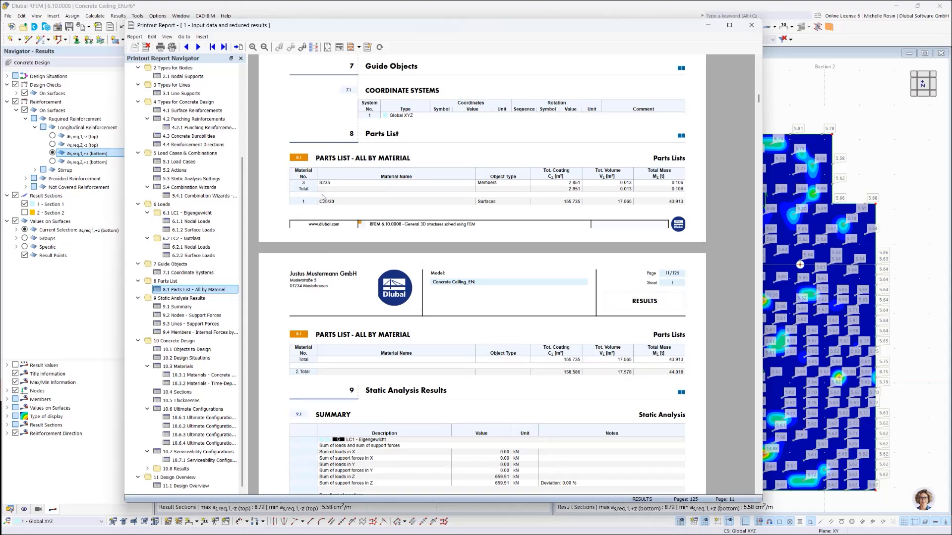
pyautogui.rightClick(299, 159)
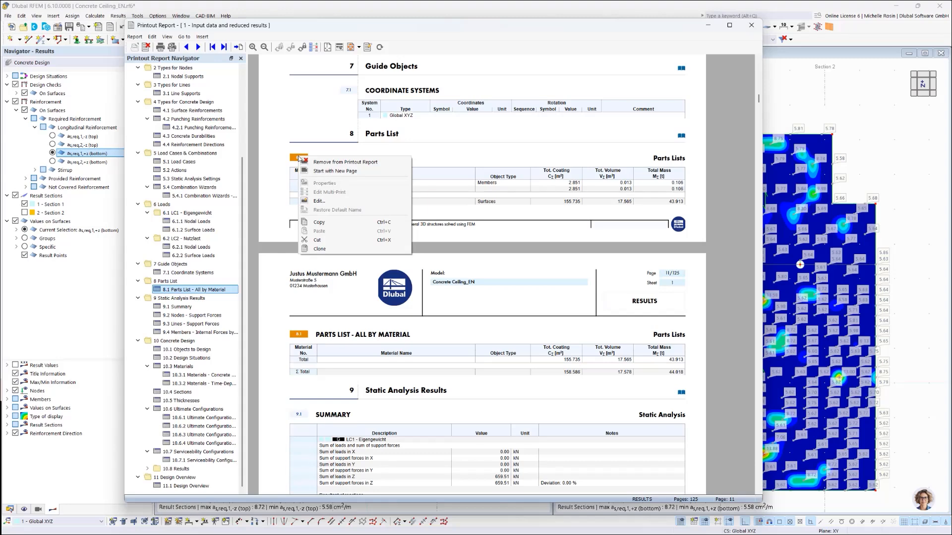
pyautogui.click(293, 158)
pyautogui.rightClick(299, 159)
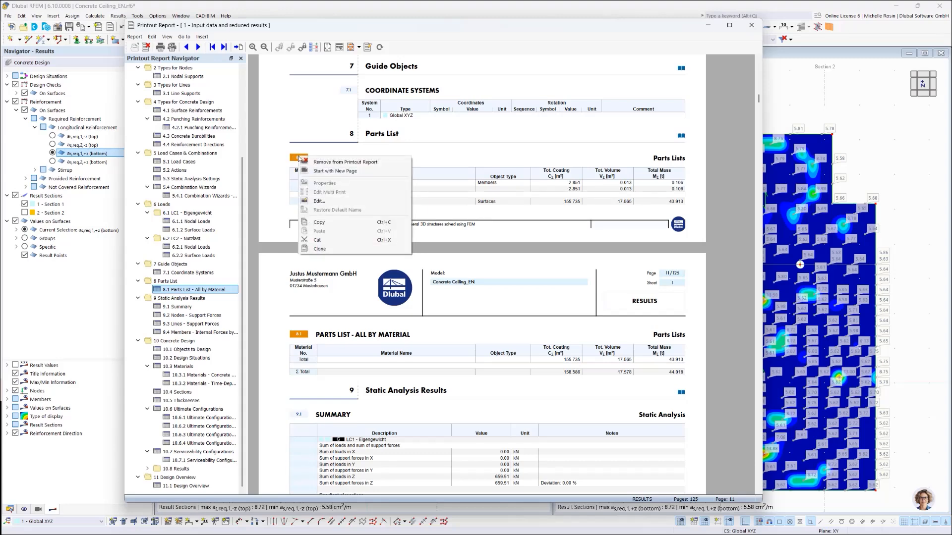
pyautogui.click(321, 173)
pyautogui.scroll(-2, 320, 174)
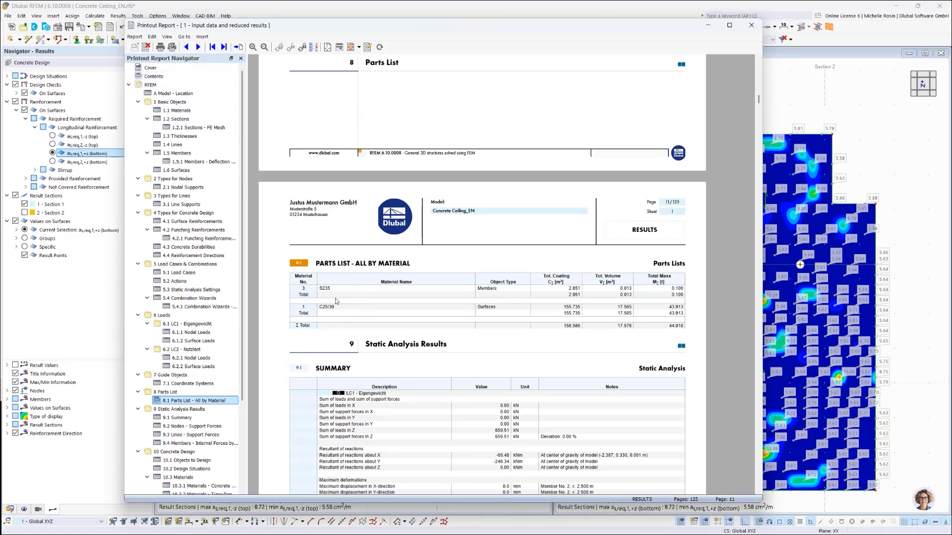
# Step: Review the selected report items in the Printout Report Manager, confirm it and return to the printout report
pyautogui.click(152, 37)
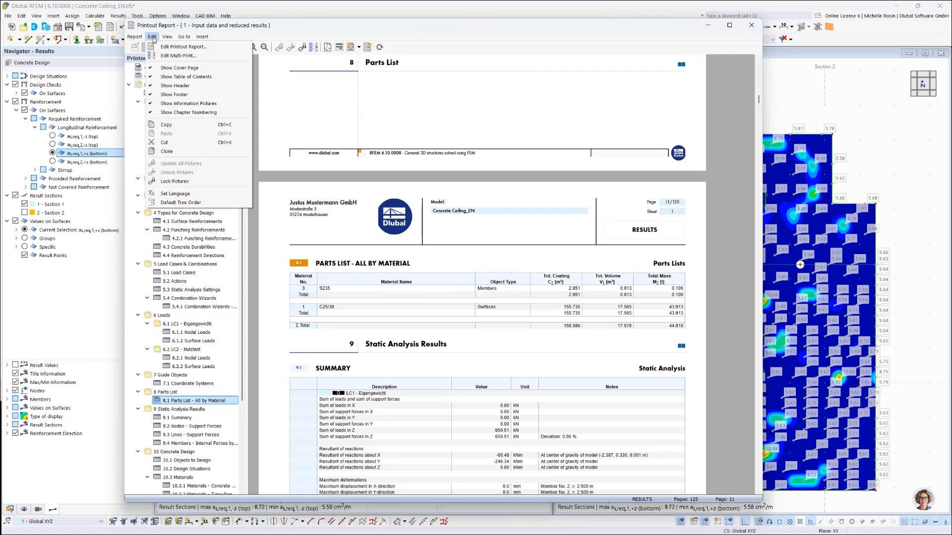
pyautogui.click(183, 46)
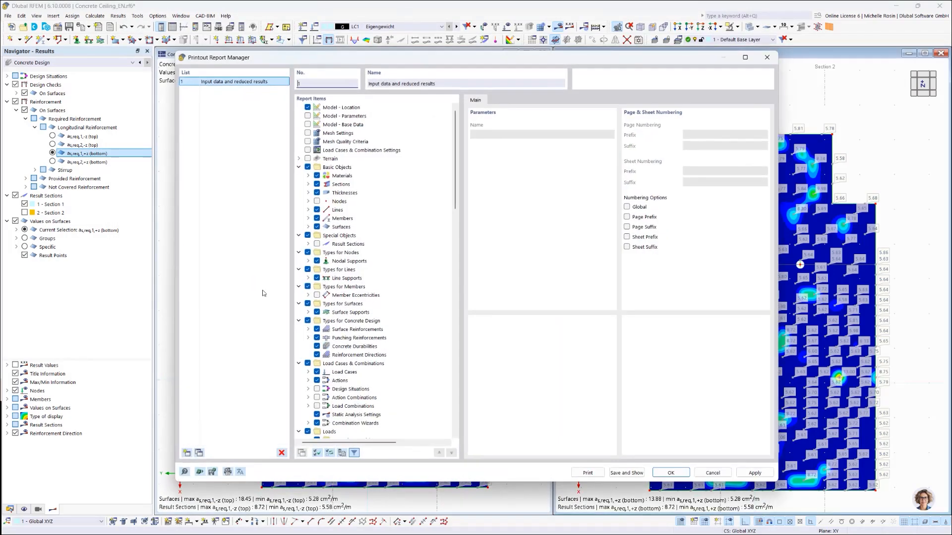
pyautogui.scroll(-10, 353, 397)
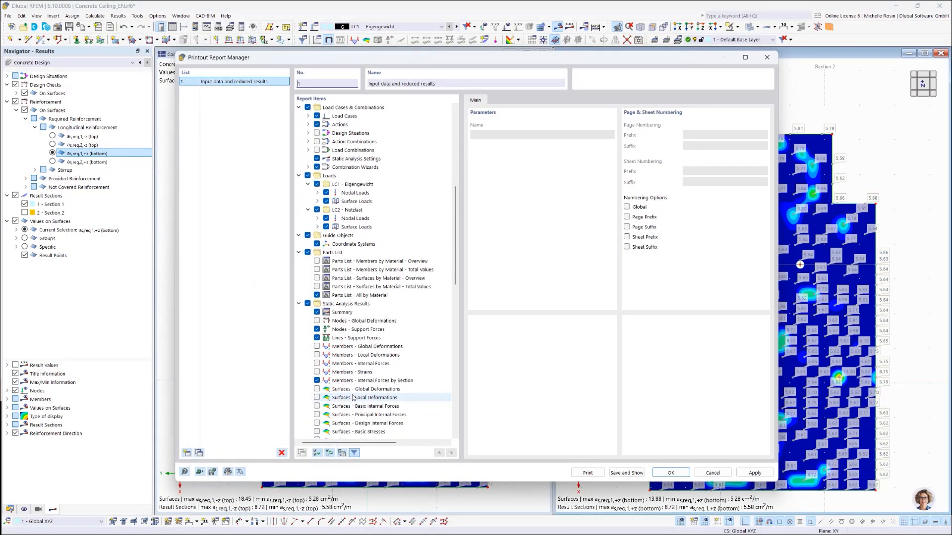
pyautogui.scroll(3, 331, 347)
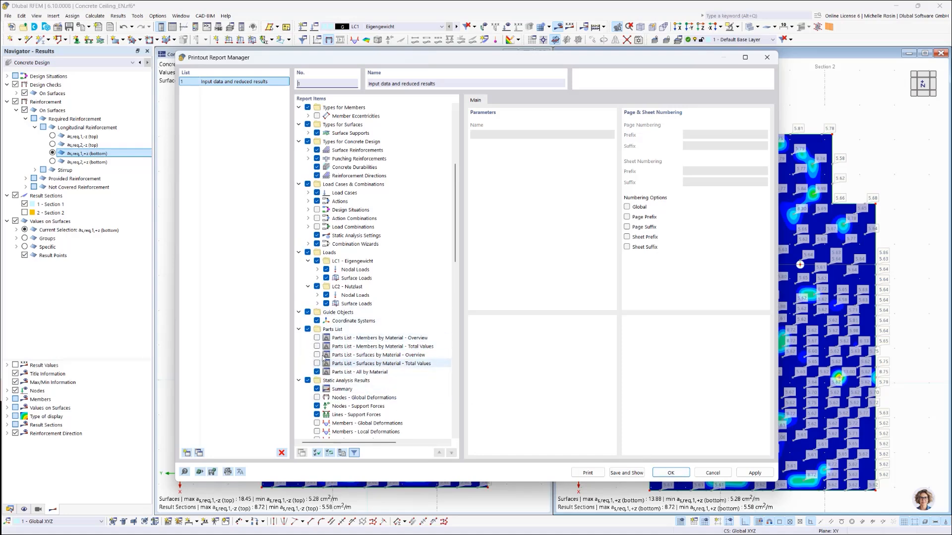
pyautogui.click(670, 473)
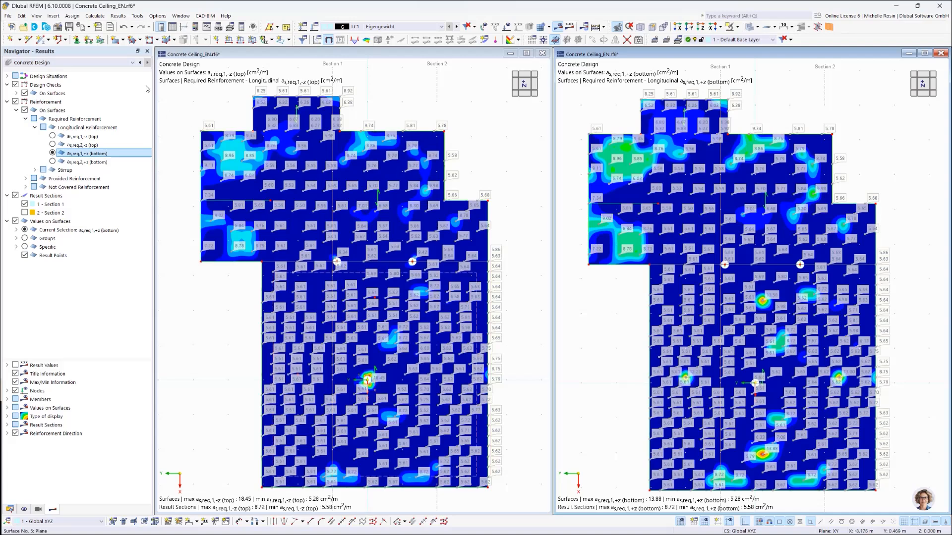
pyautogui.click(94, 16)
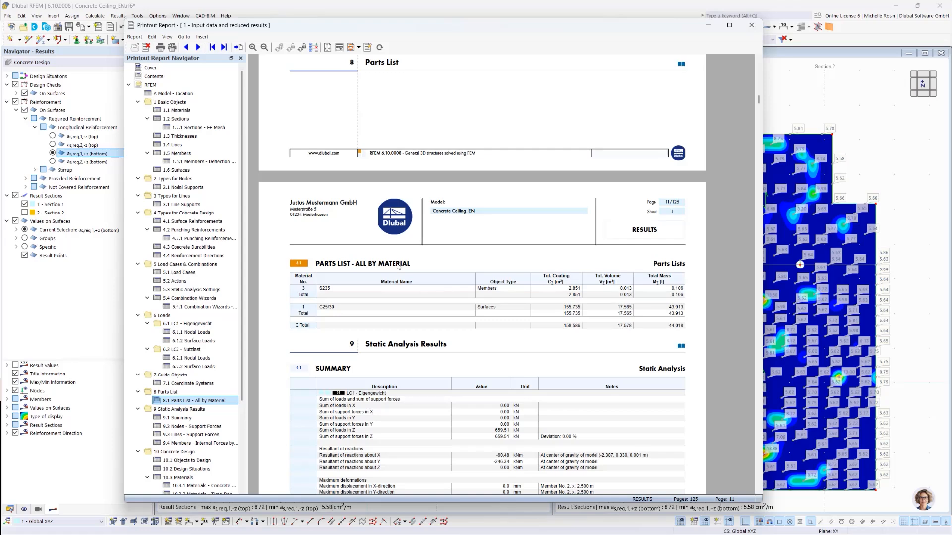
# Step: Open the result diagrams for result sections 1,2 and display them overlapped
pyautogui.click(800, 92)
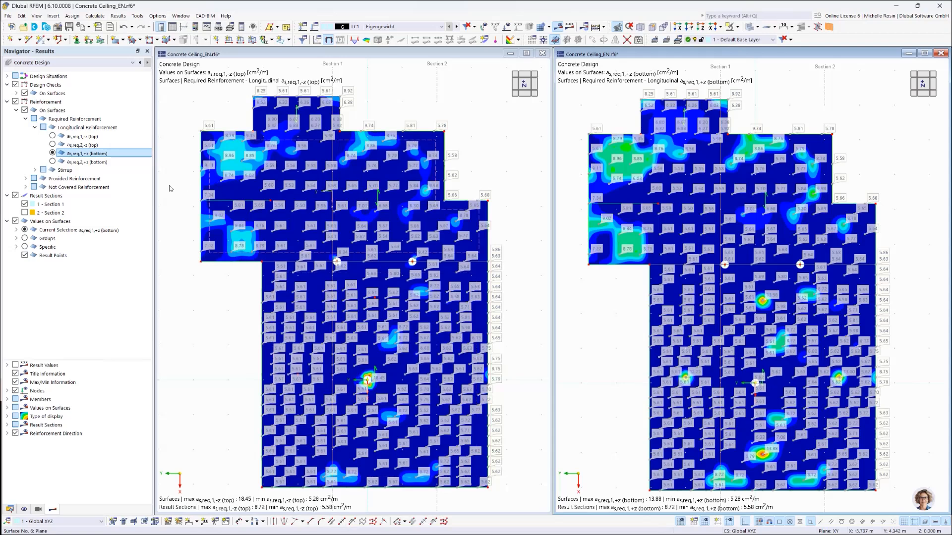
pyautogui.rightClick(46, 207)
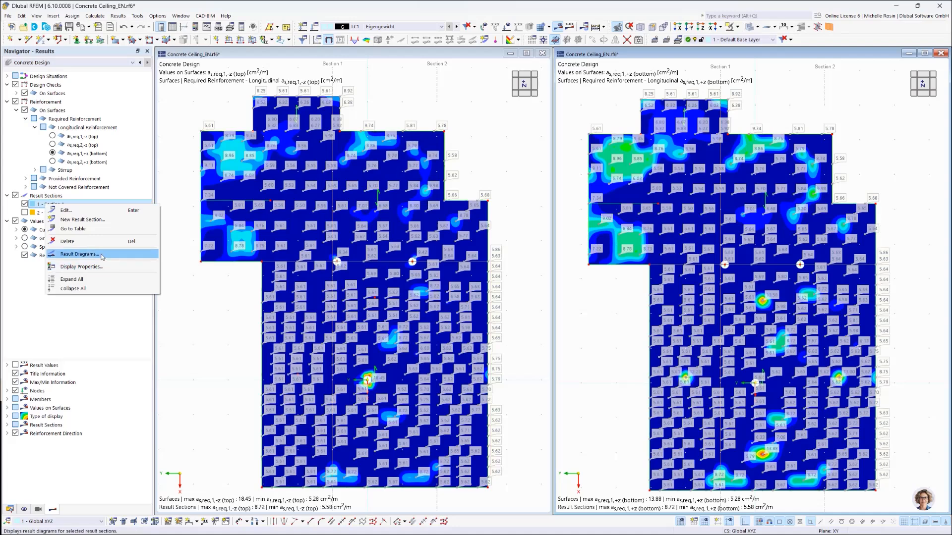
pyautogui.click(80, 254)
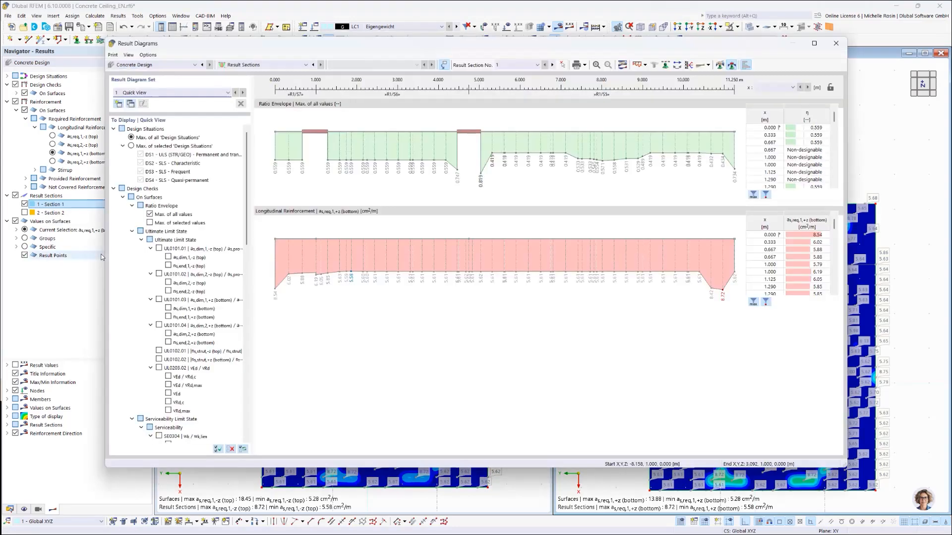
pyautogui.click(525, 65)
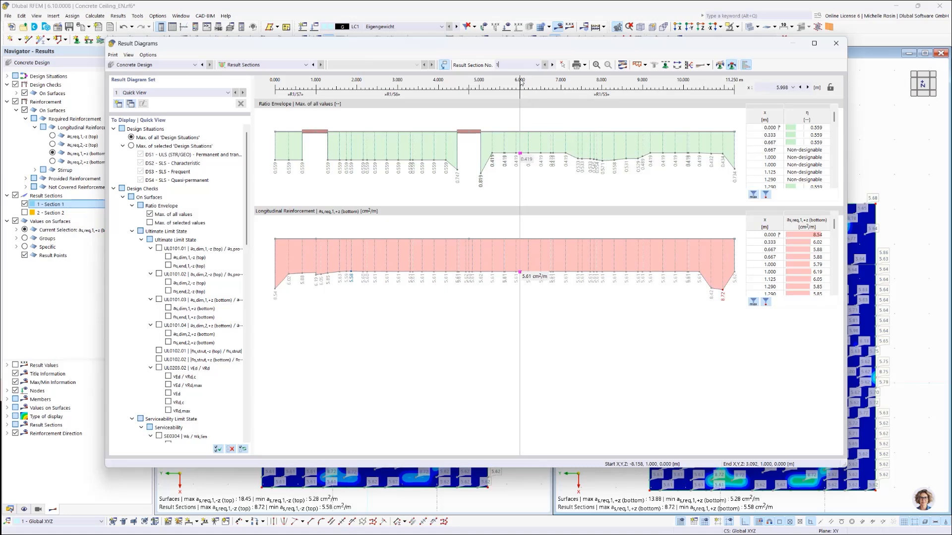
pyautogui.write(',2')
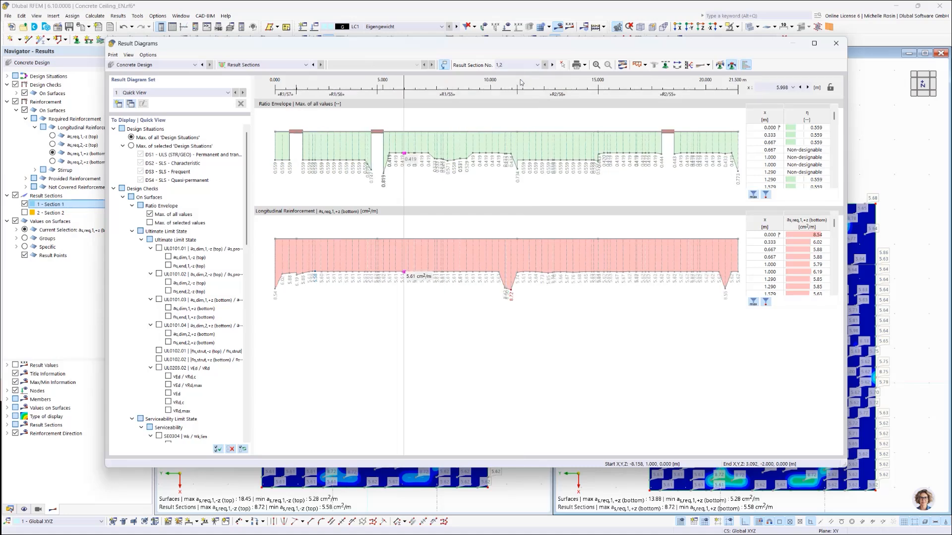
pyautogui.click(645, 65)
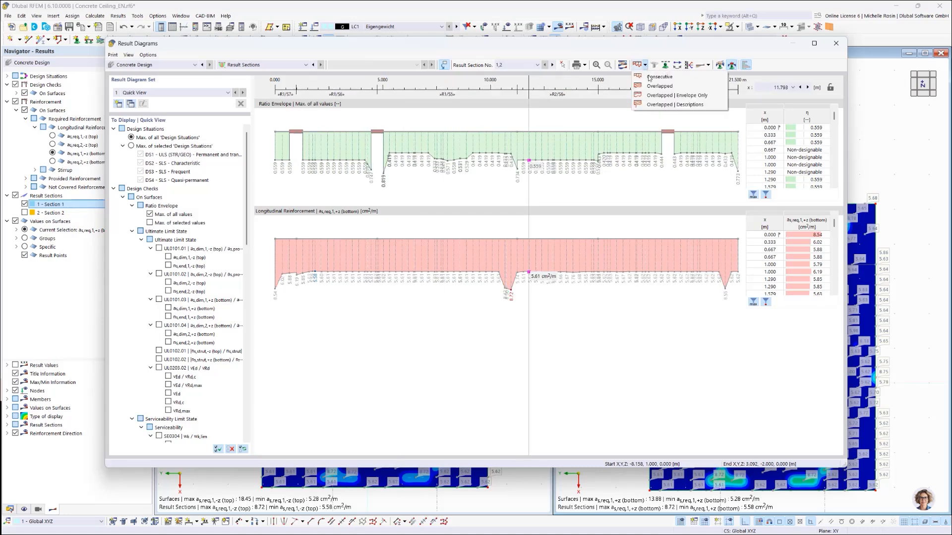
pyautogui.click(659, 86)
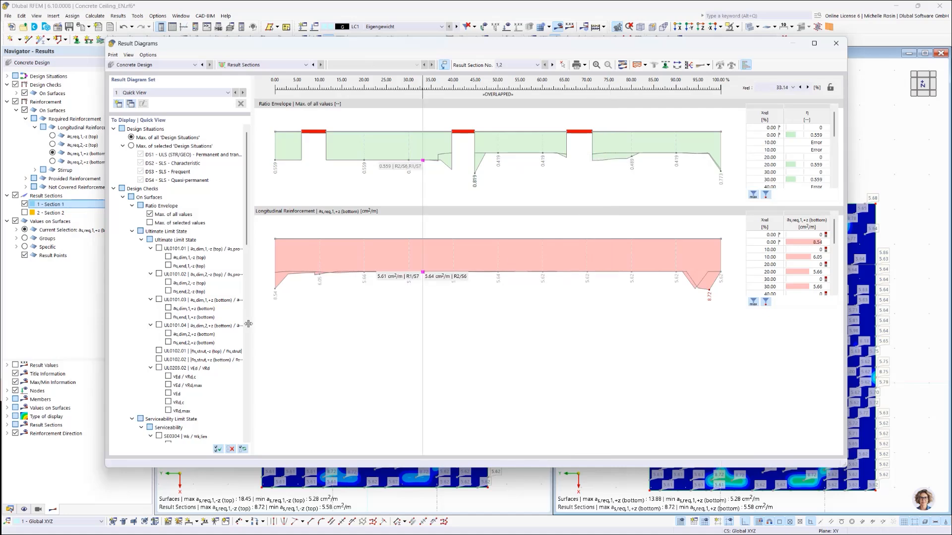
# Step: Add provided longitudinal reinforcement diagrams as,prov,1,-z (top), as,prov,2,-z (top), as,prov,1,+z (bottom) and as,prov,2,+z (bottom) to the display
pyautogui.click(132, 231)
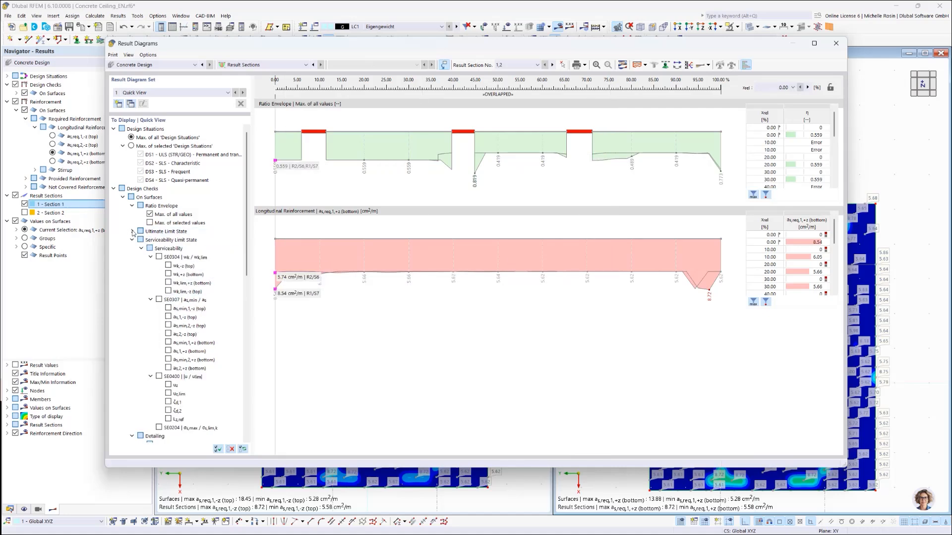
pyautogui.click(132, 207)
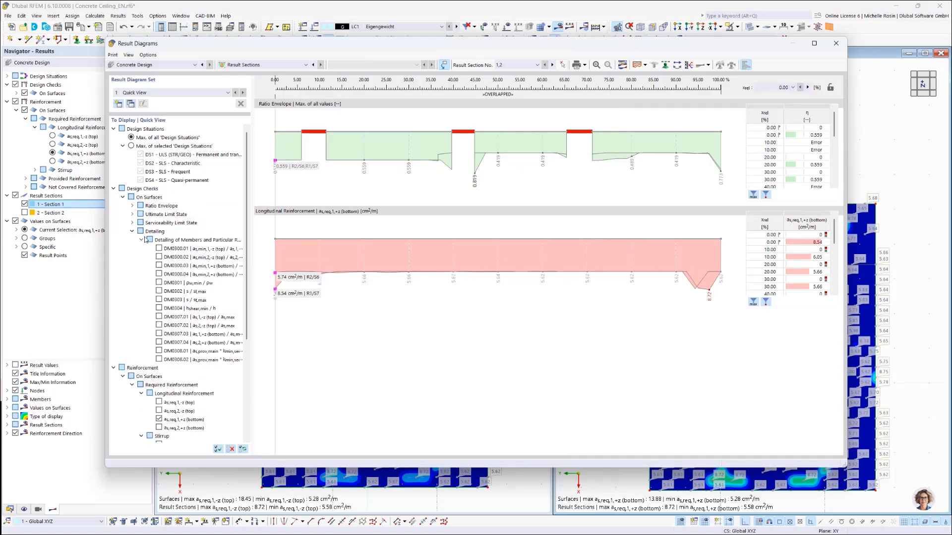
pyautogui.click(131, 231)
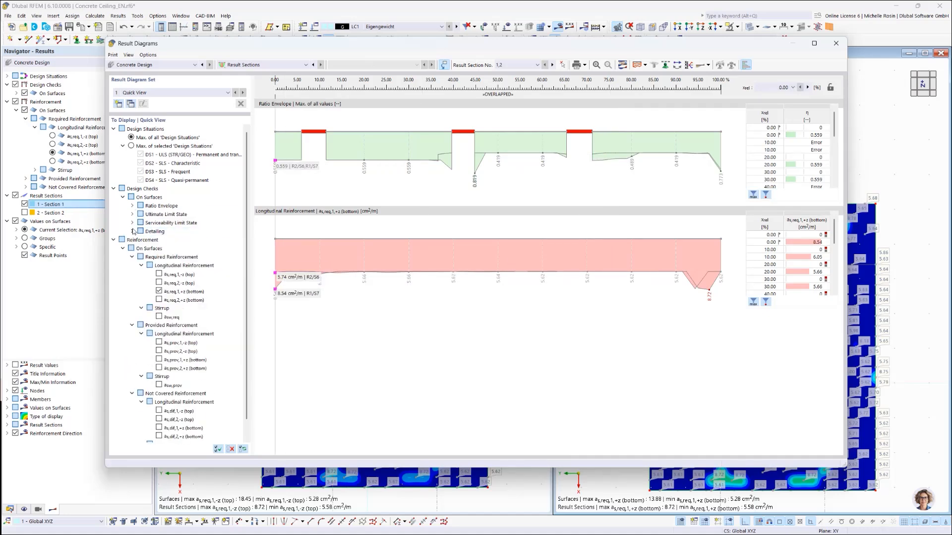
pyautogui.click(158, 342)
pyautogui.click(158, 351)
pyautogui.click(159, 359)
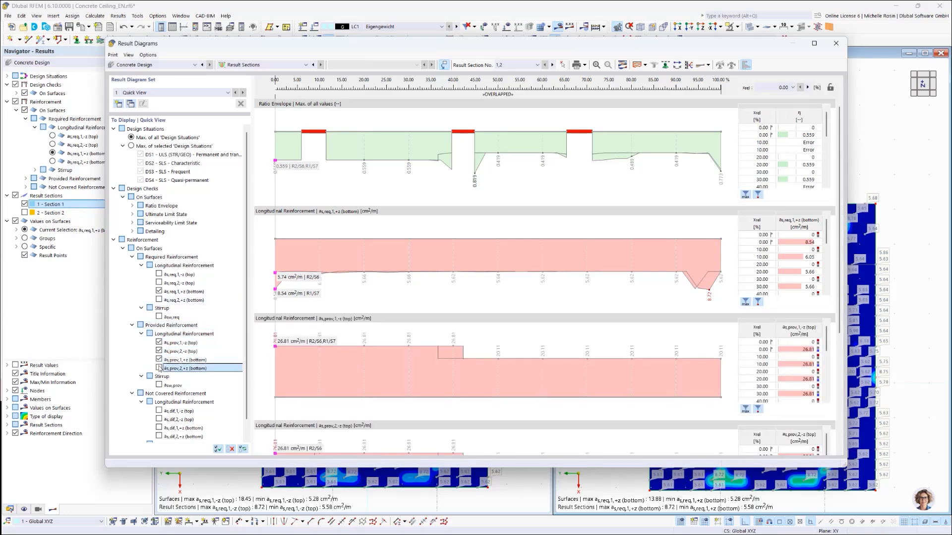
pyautogui.click(158, 368)
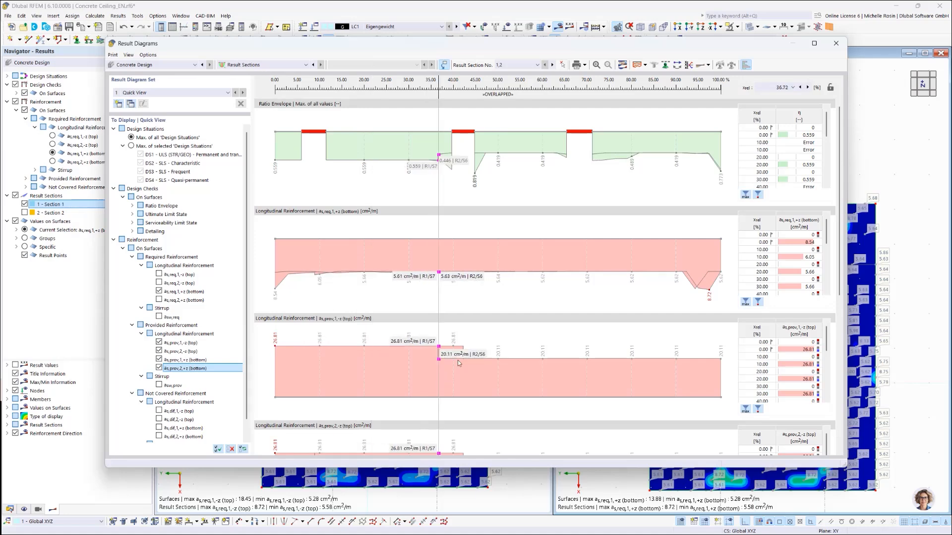
pyautogui.scroll(-4, 469, 355)
pyautogui.scroll(4, 471, 357)
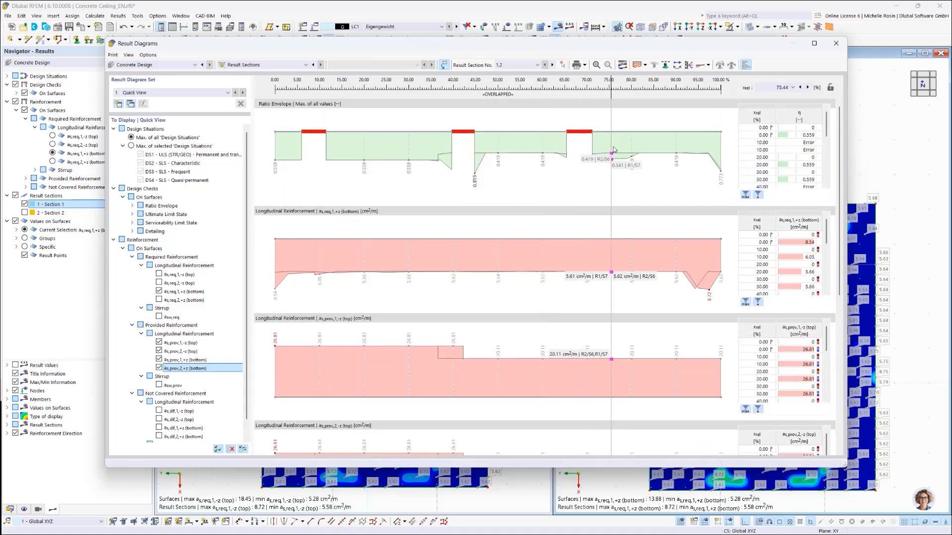
# Step: Send the overlapped result diagrams of result sections 1,2 to printout report 1 - Input data and reduced results, then save and show it
pyautogui.click(585, 65)
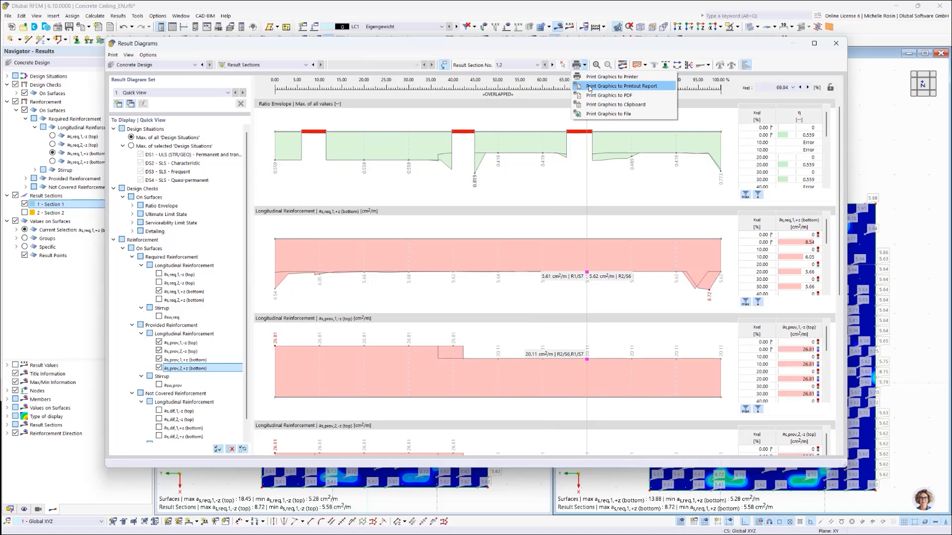
pyautogui.click(590, 87)
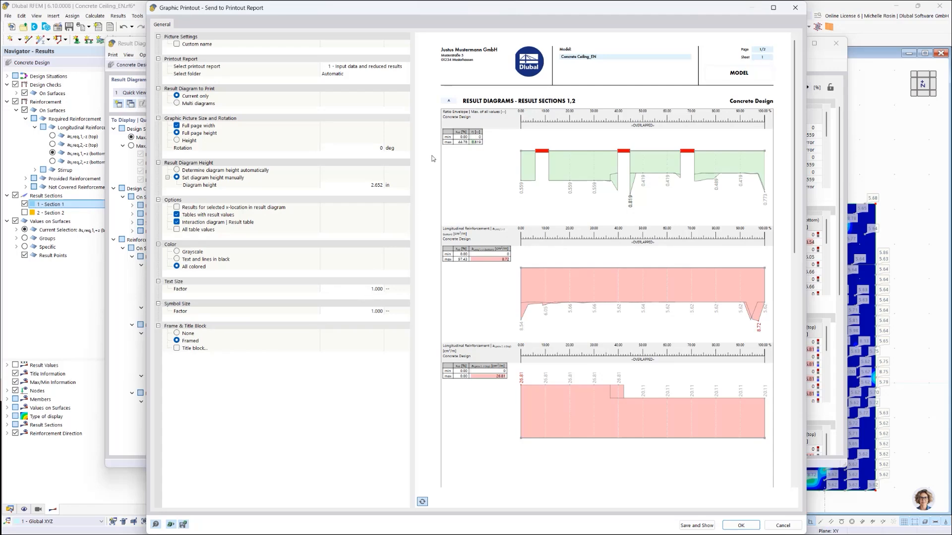
pyautogui.click(698, 526)
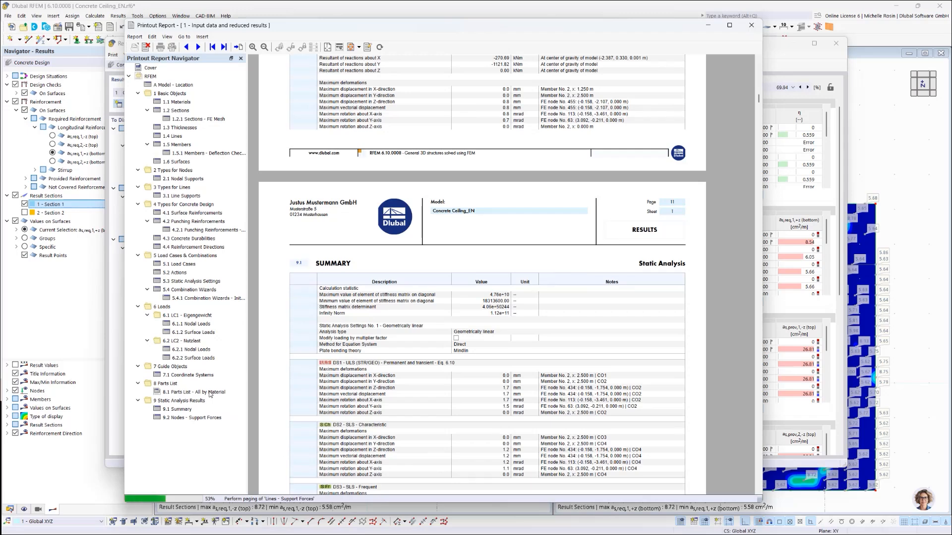
# Step: Examine the Result Diagrams - Result Sections 1,2 chapter under the Concrete Design results, then close the printout report and the result diagrams
pyautogui.click(210, 394)
pyautogui.scroll(-4, 211, 394)
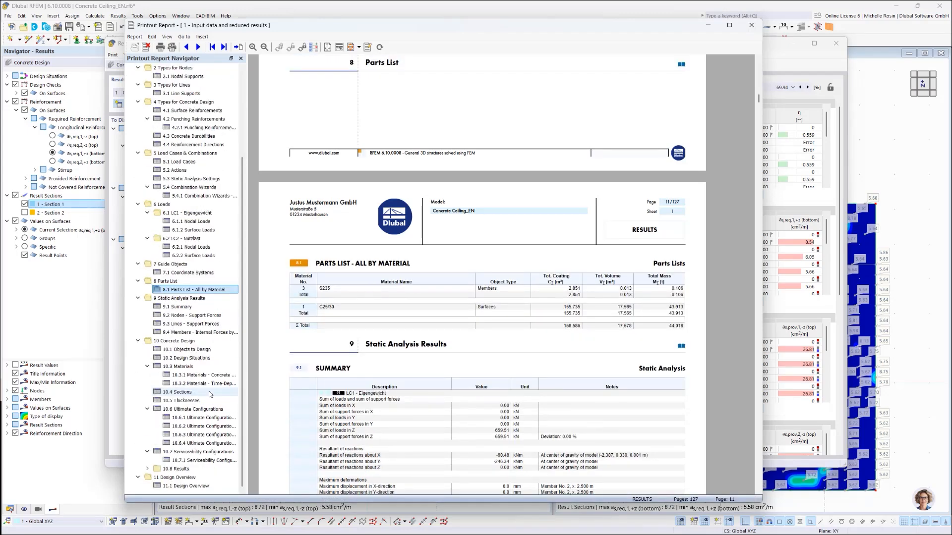
pyautogui.scroll(4, 210, 420)
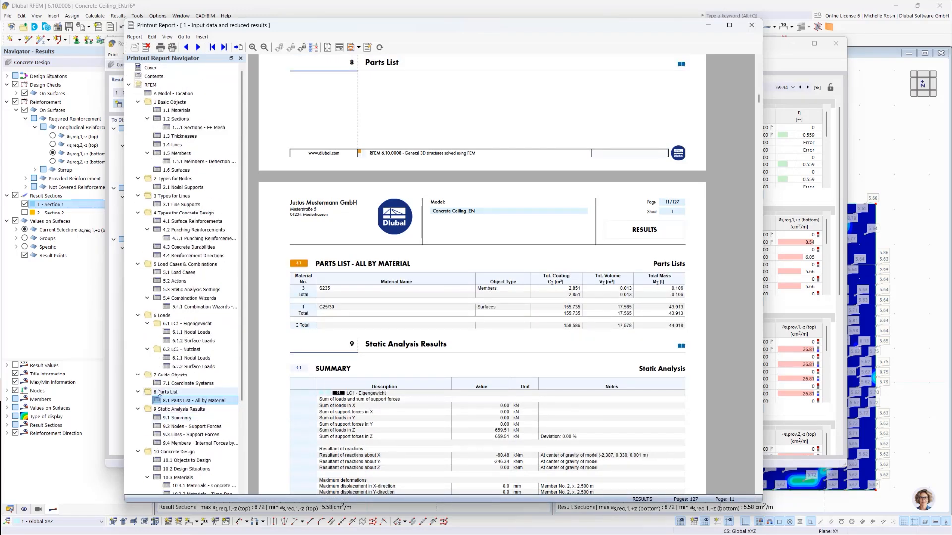
pyautogui.scroll(-4, 144, 397)
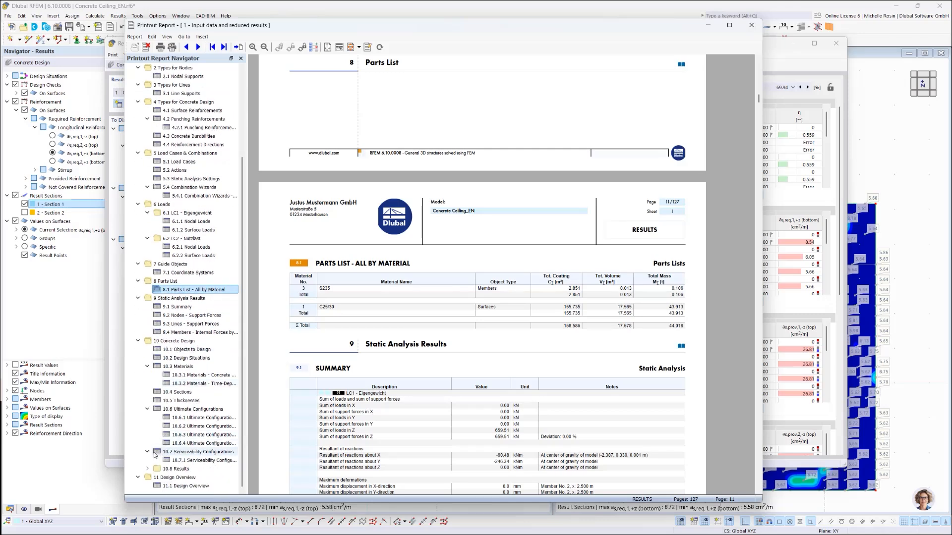
pyautogui.click(147, 468)
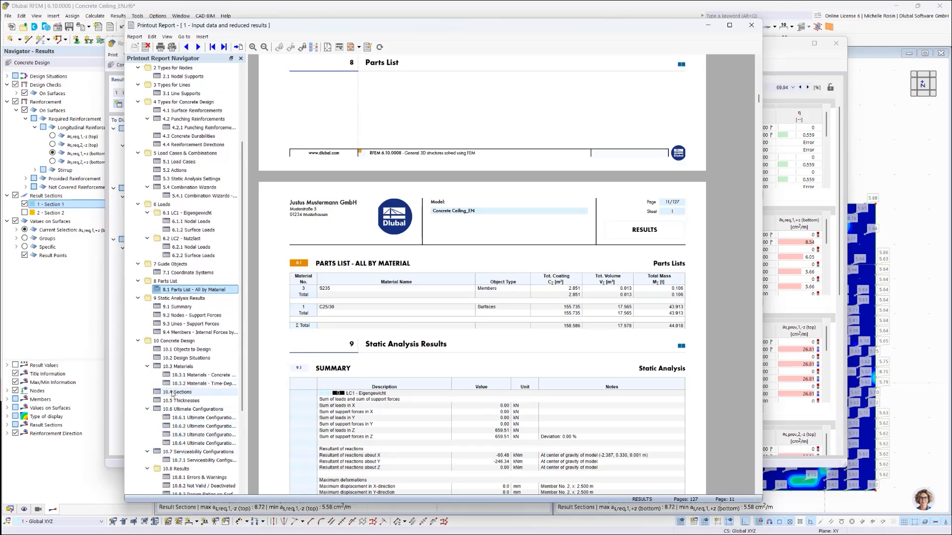
pyautogui.scroll(-5, 173, 394)
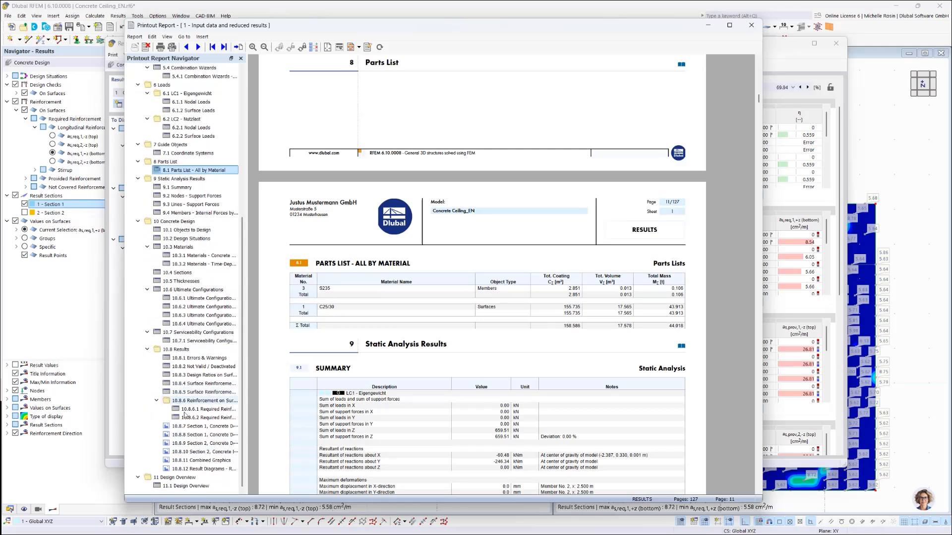
pyautogui.click(200, 470)
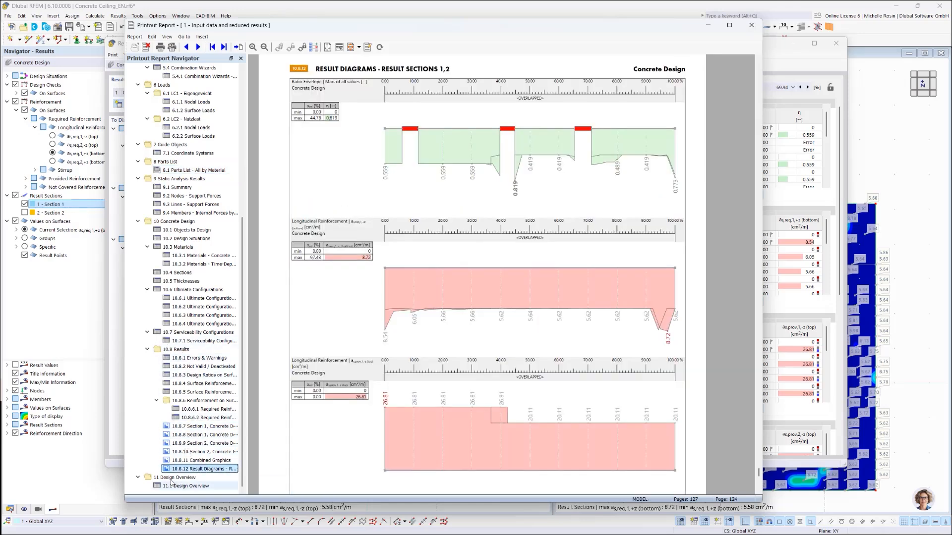
pyautogui.scroll(-6, 441, 375)
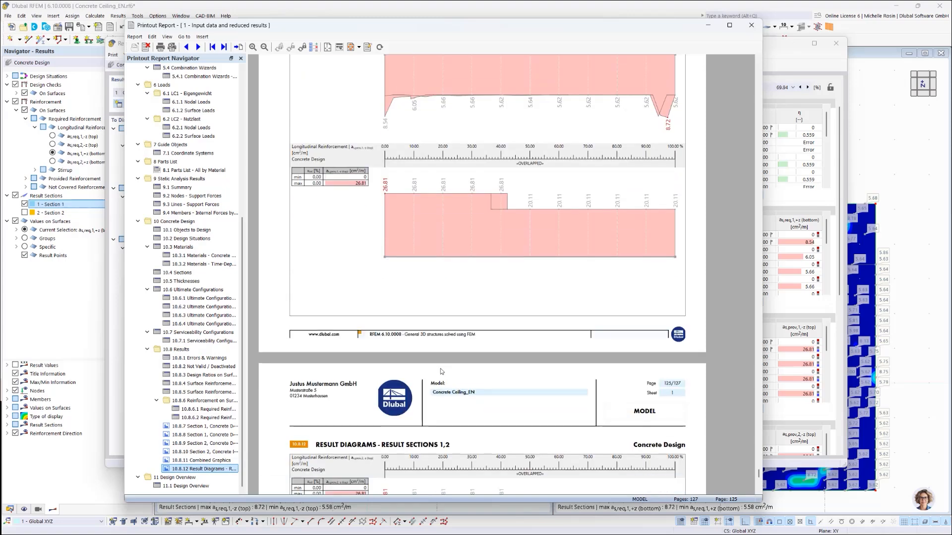
pyautogui.scroll(2, 441, 371)
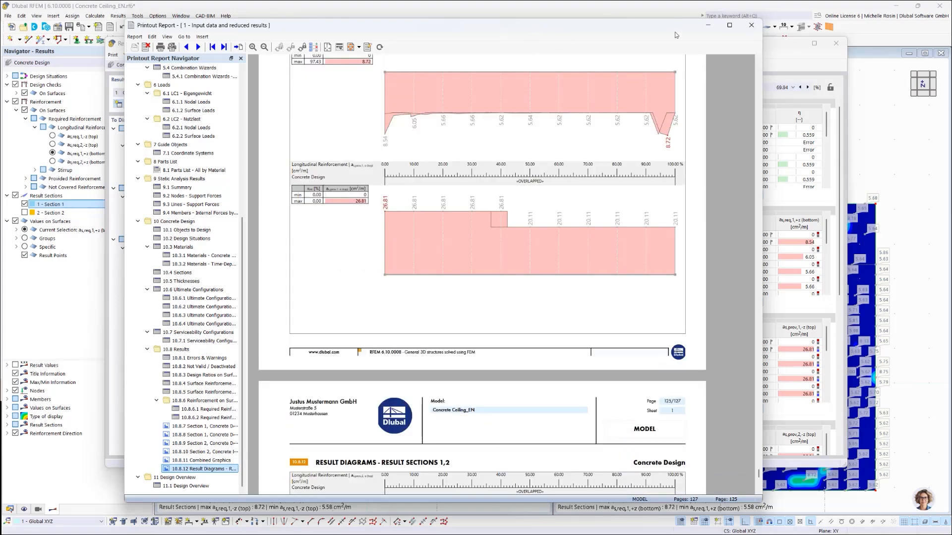
pyautogui.click(752, 26)
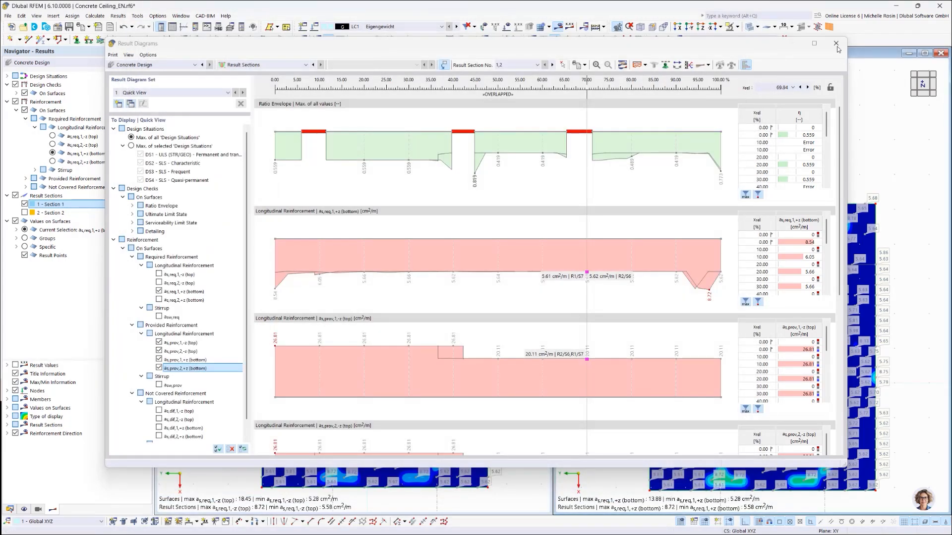
pyautogui.click(835, 43)
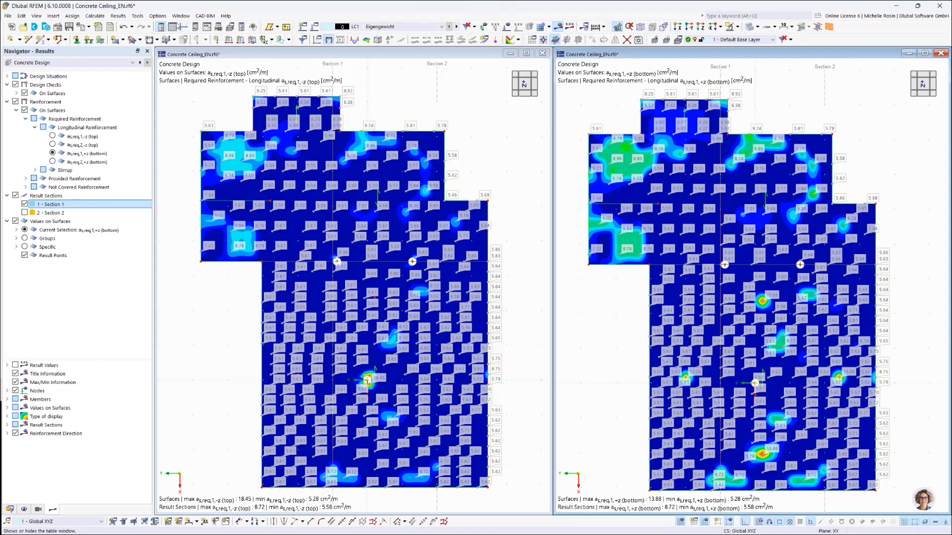
# Step: Show the result tables and display the Governing Results of Concrete Design by surface
pyautogui.click(177, 27)
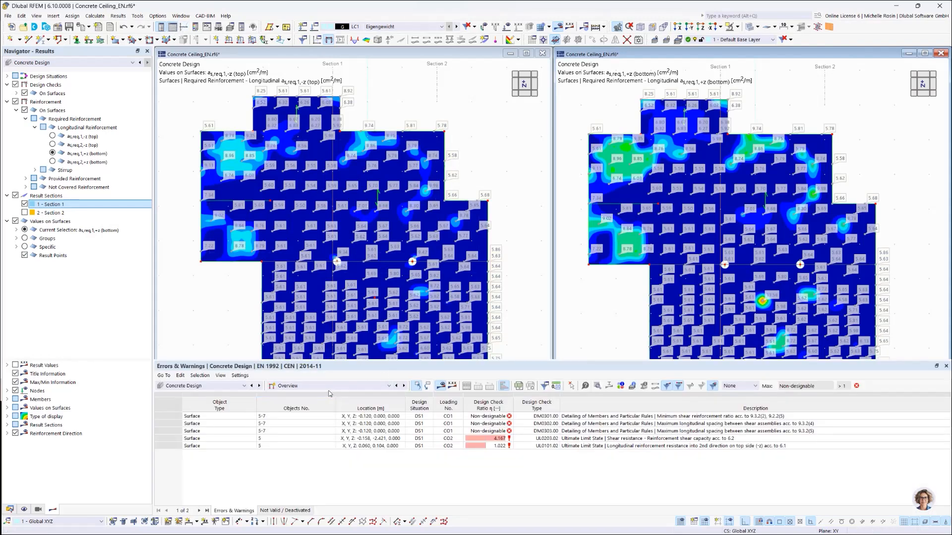
pyautogui.click(291, 387)
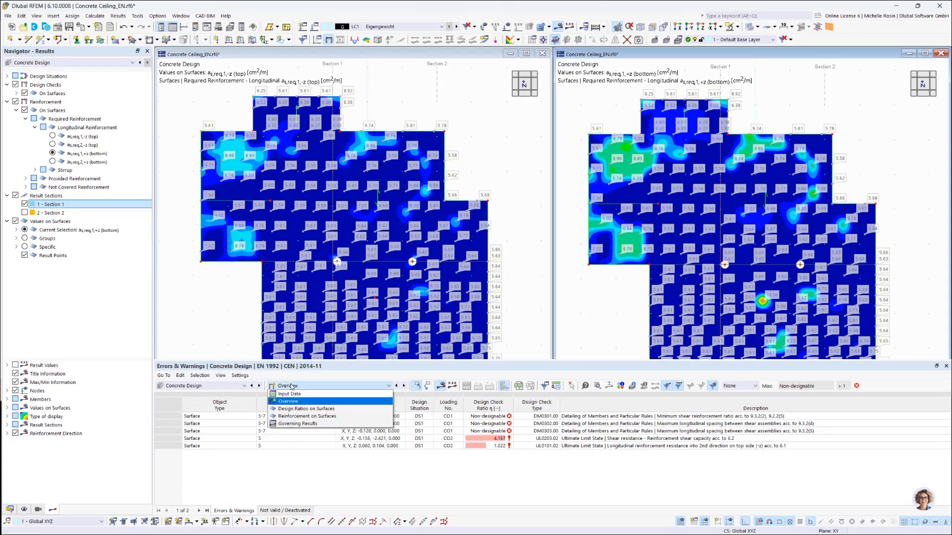
pyautogui.click(291, 386)
pyautogui.click(223, 386)
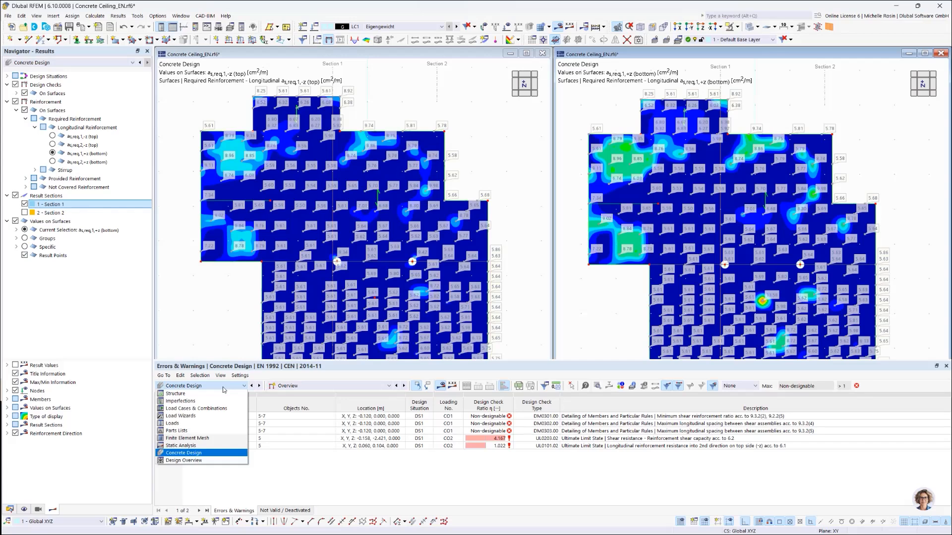
pyautogui.click(189, 454)
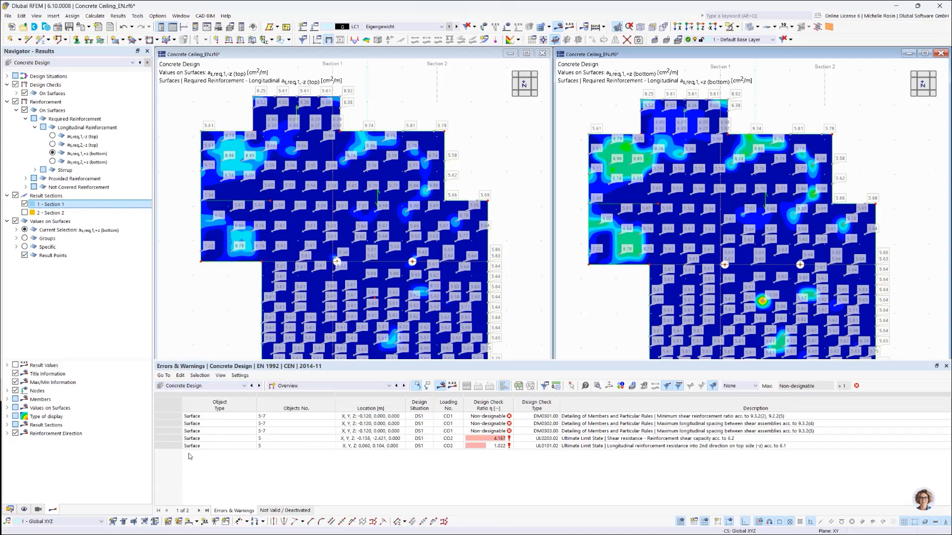
pyautogui.click(307, 387)
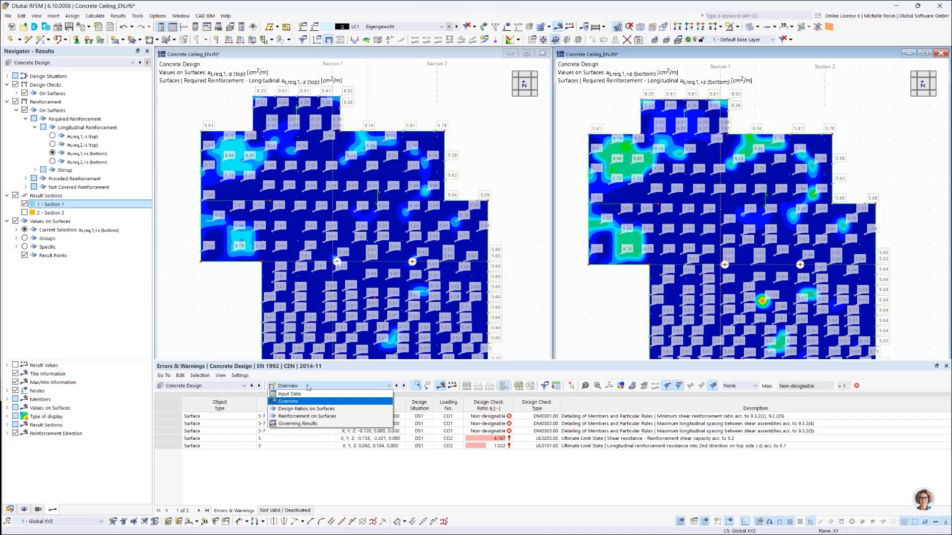
pyautogui.click(296, 424)
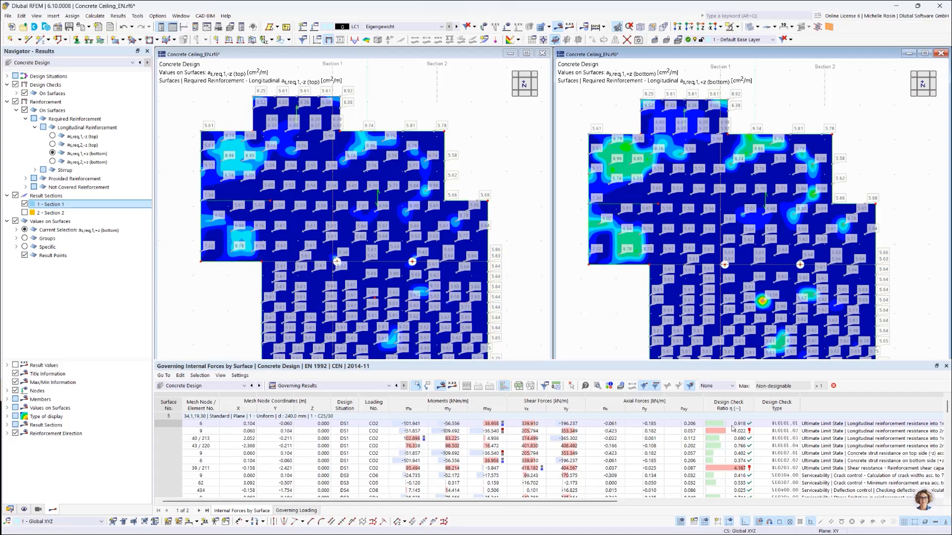
# Step: View the design check details for UL0101.01 at mesh node 6 of surface 5, check their print options and close them
pyautogui.click(732, 426)
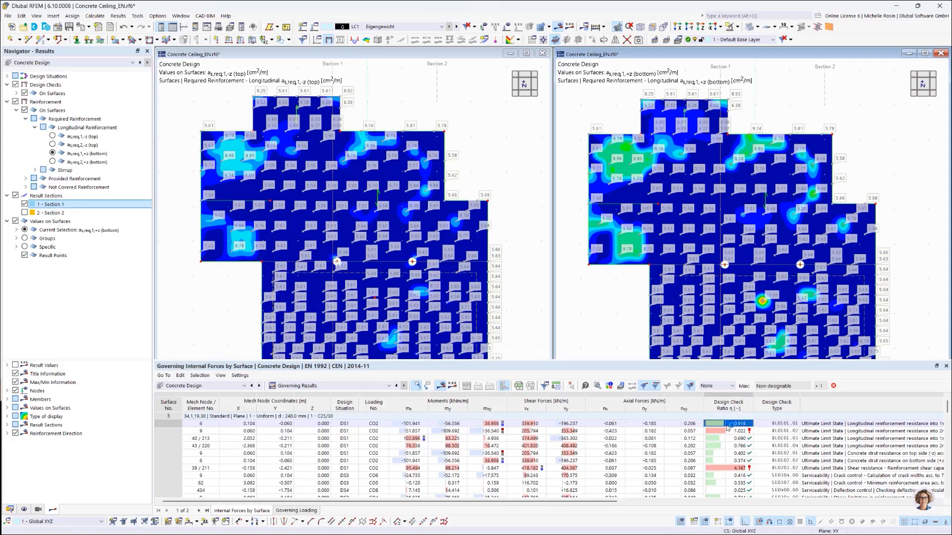
pyautogui.doubleClick(727, 425)
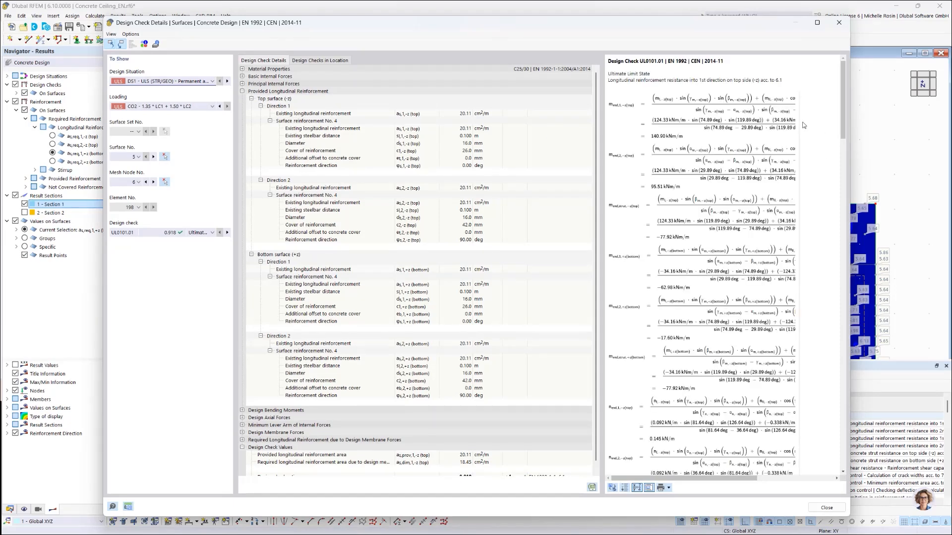
pyautogui.click(669, 488)
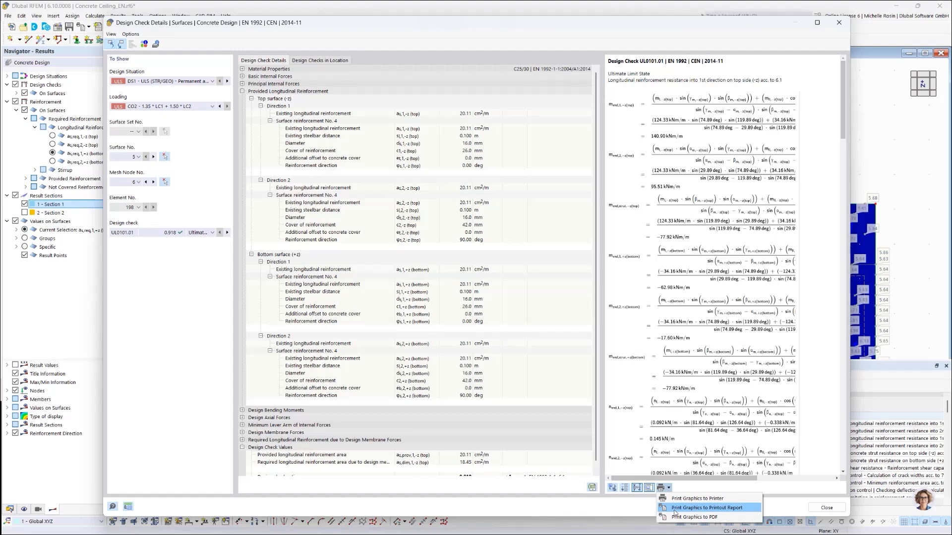
pyautogui.click(789, 505)
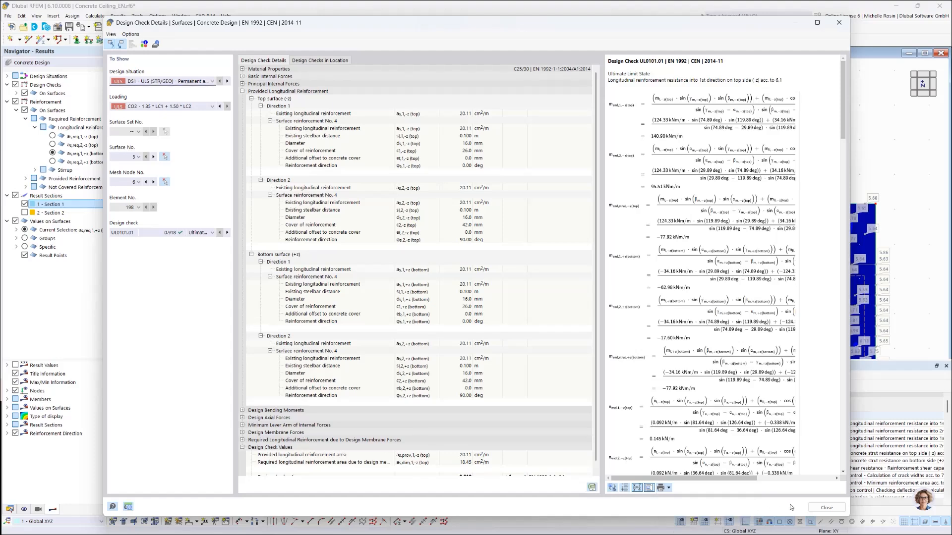
pyautogui.click(826, 508)
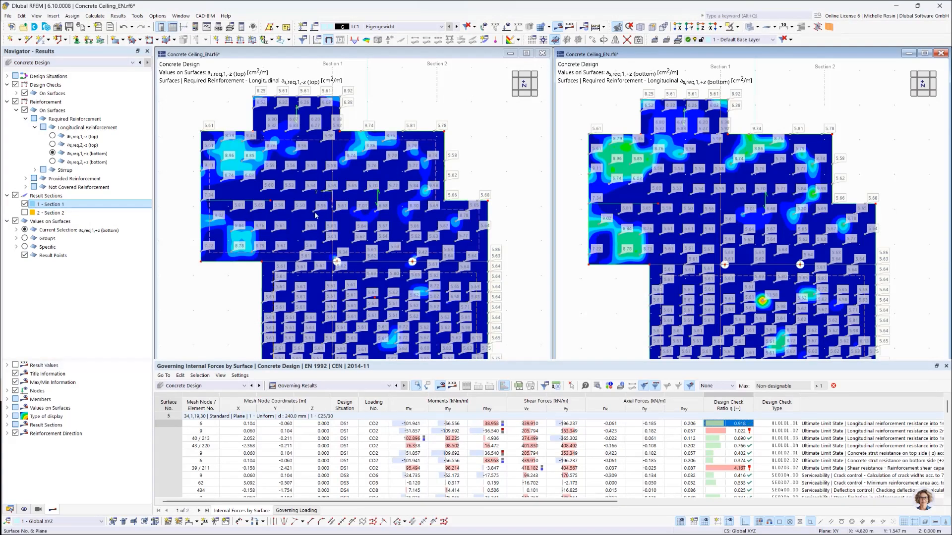
# Step: Reopen the printout report 1 - Input data and reduced results from the model's data tree
pyautogui.click(10, 511)
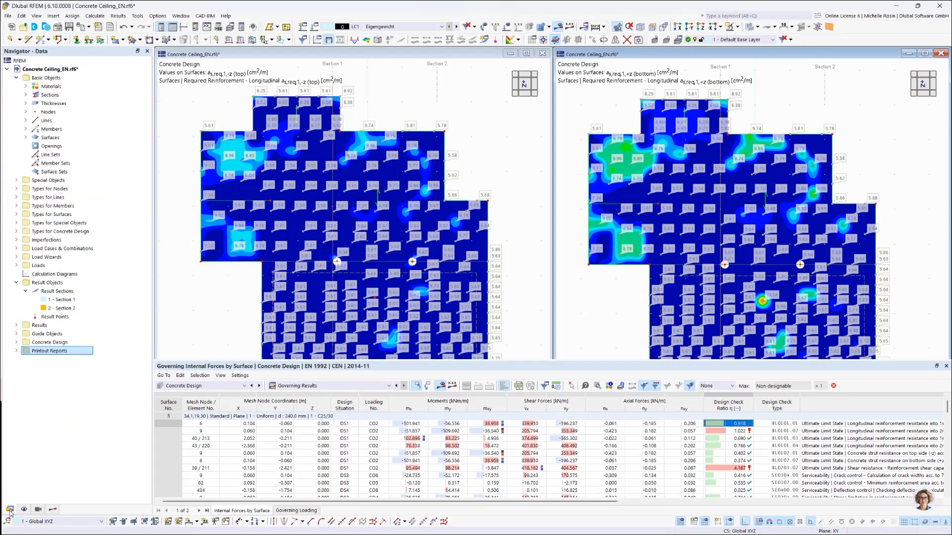
pyautogui.doubleClick(49, 351)
pyautogui.click(54, 360)
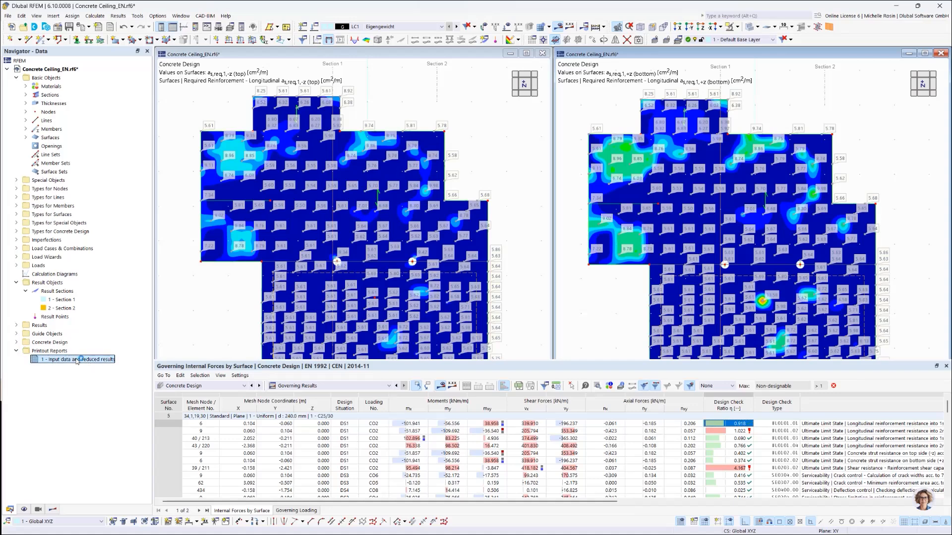
pyautogui.doubleClick(77, 360)
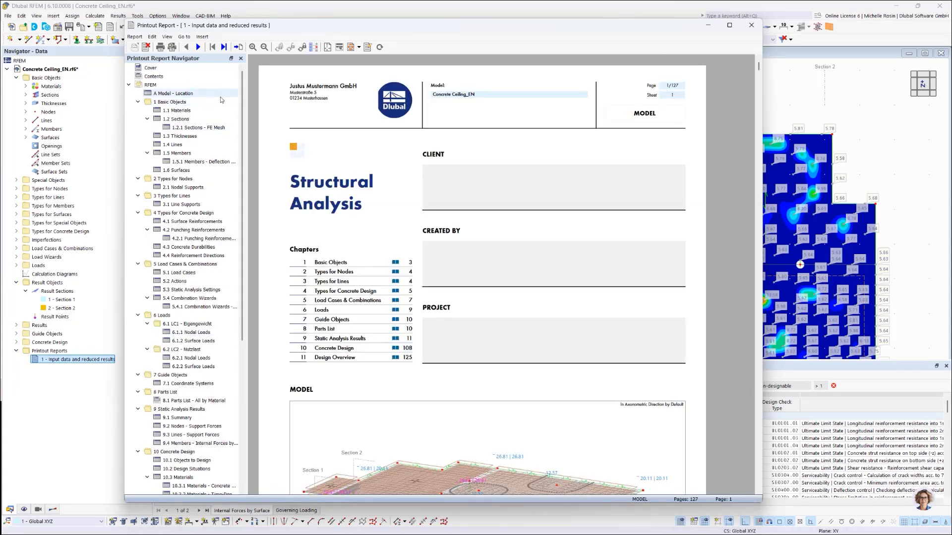
# Step: Set the printout report's language to German and look over its cover and contents pages
pyautogui.click(152, 37)
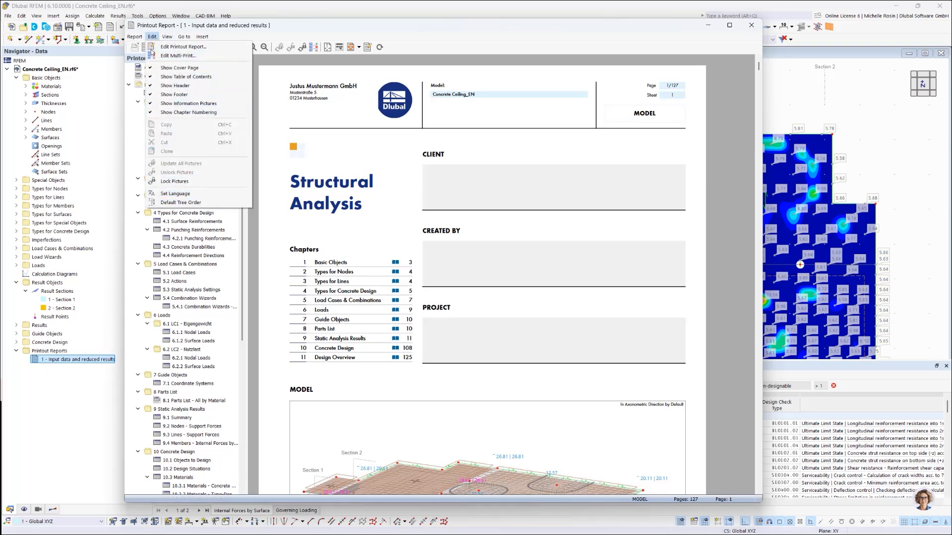
pyautogui.click(174, 194)
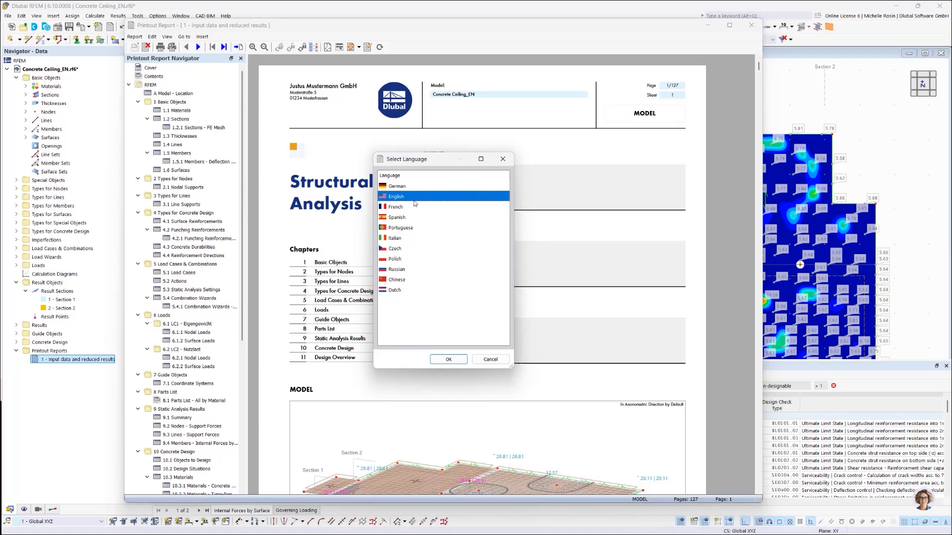
pyautogui.click(412, 187)
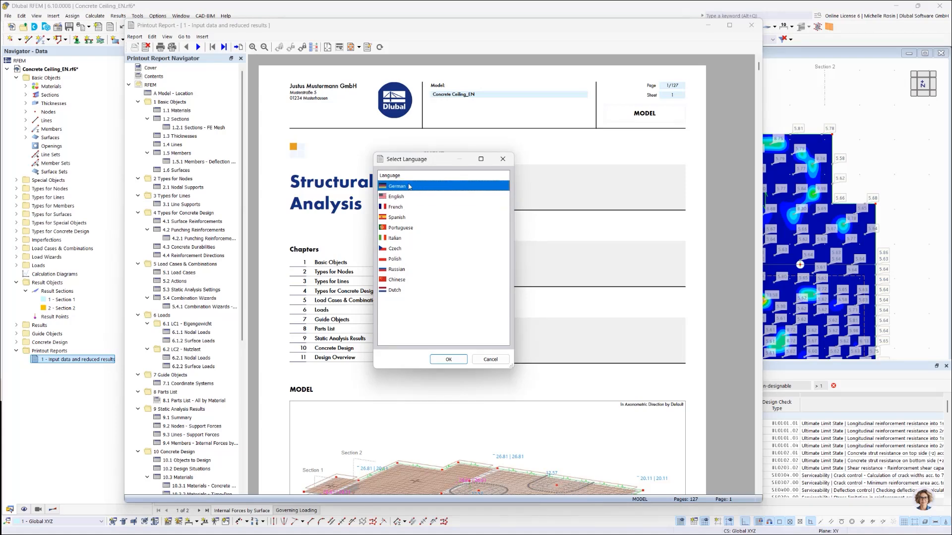
pyautogui.click(448, 360)
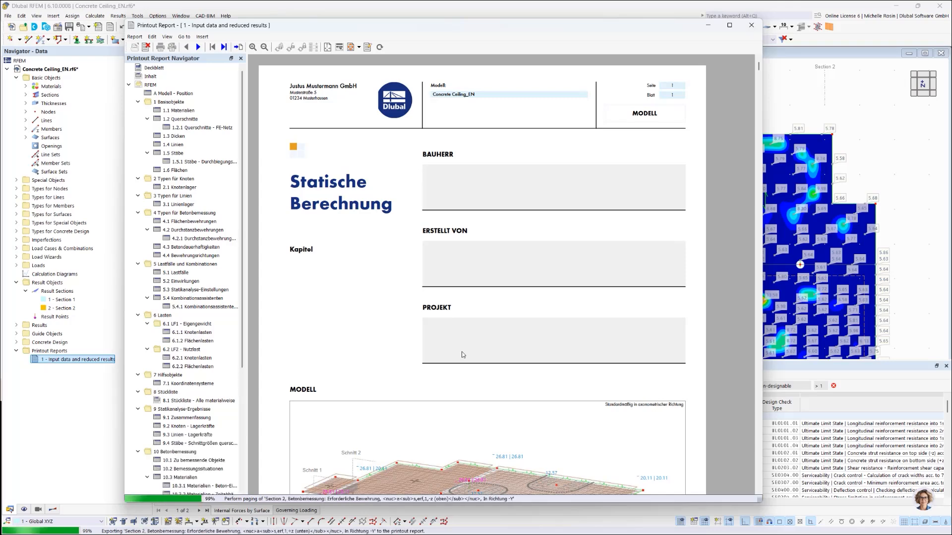
pyautogui.scroll(-10, 462, 355)
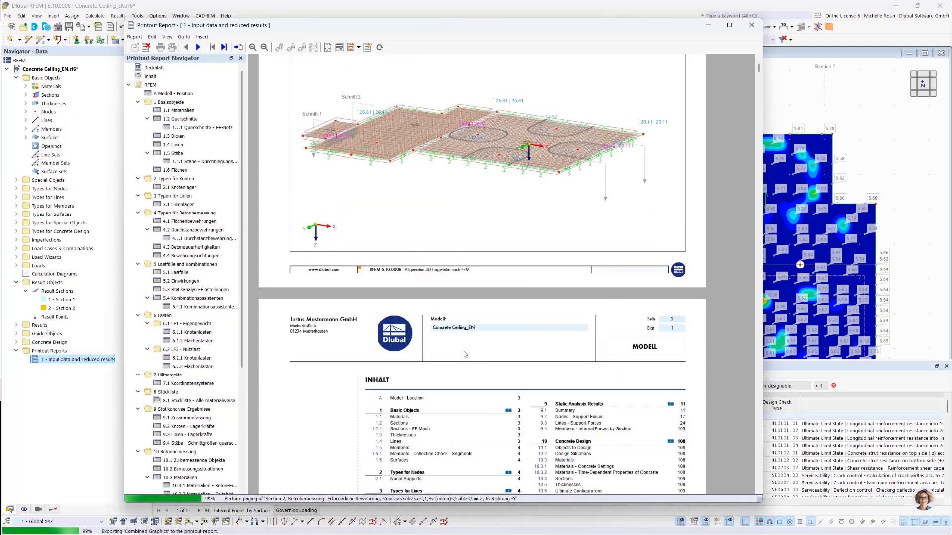
pyautogui.scroll(5, 446, 323)
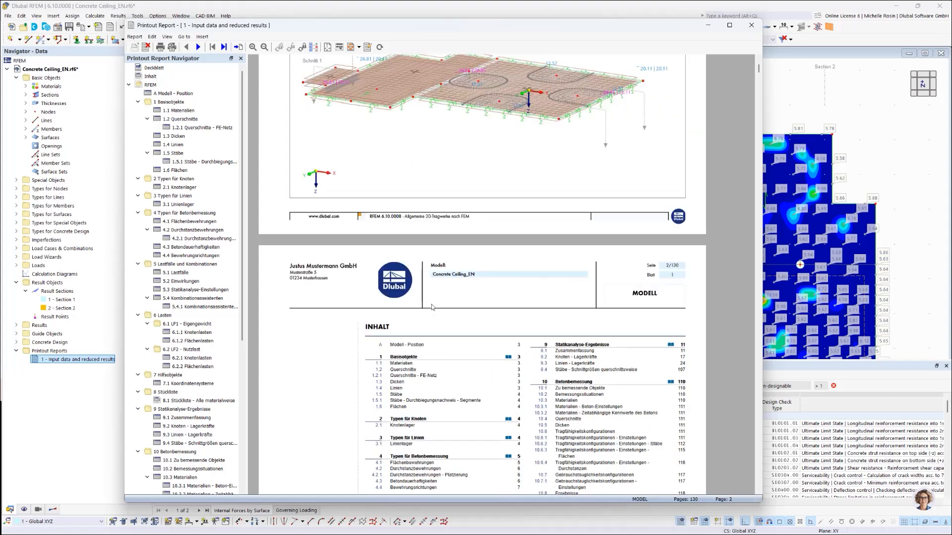
pyautogui.scroll(5, 433, 307)
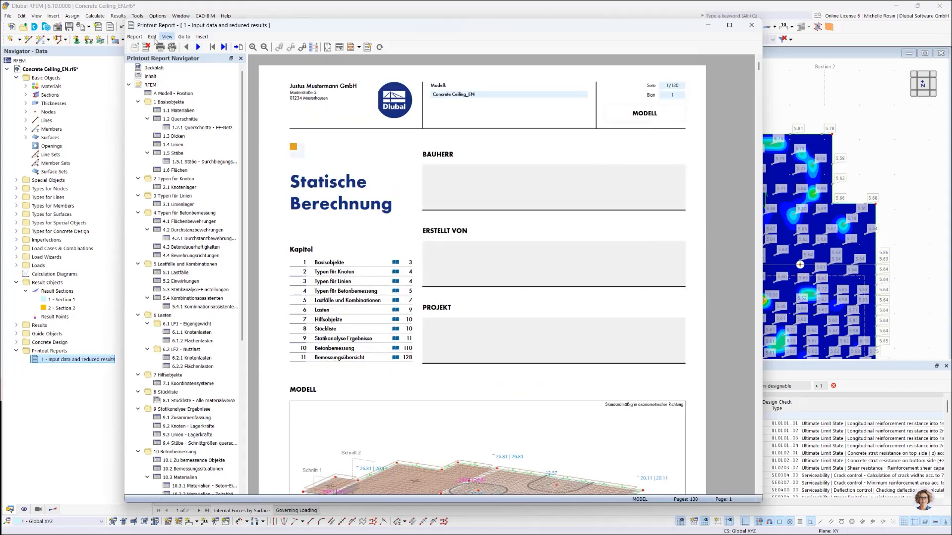
# Step: Switch the printout report's language back to English
pyautogui.click(152, 37)
pyautogui.click(191, 194)
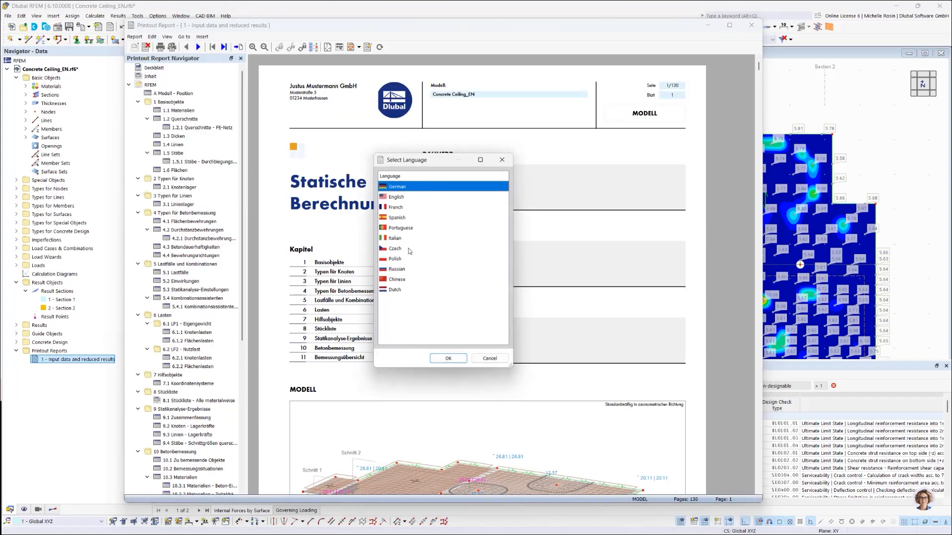
pyautogui.click(449, 360)
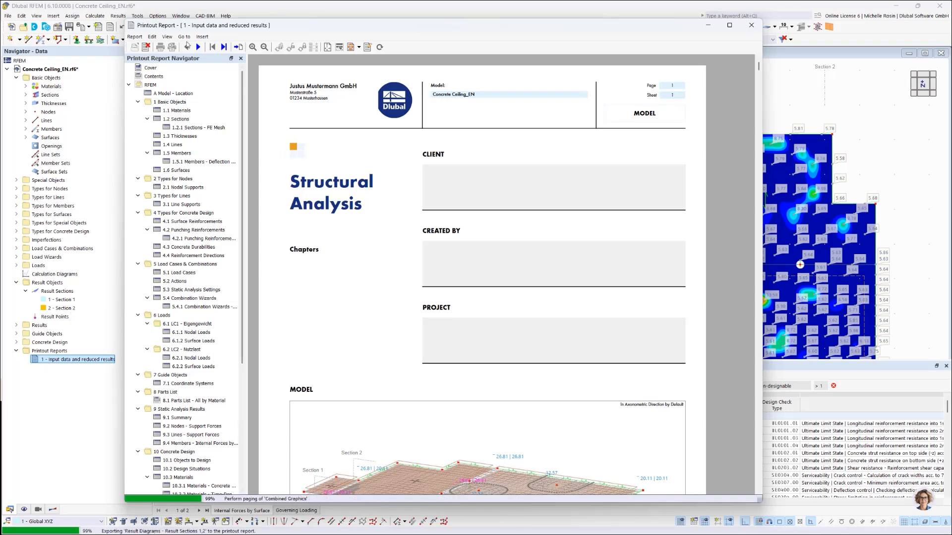
# Step: Insert all pages of the London Dlubal Geo-Zone Tool PDF from the Ergebnisse & Ausdruckprotokoll folder into the report at full page width and height
pyautogui.click(202, 37)
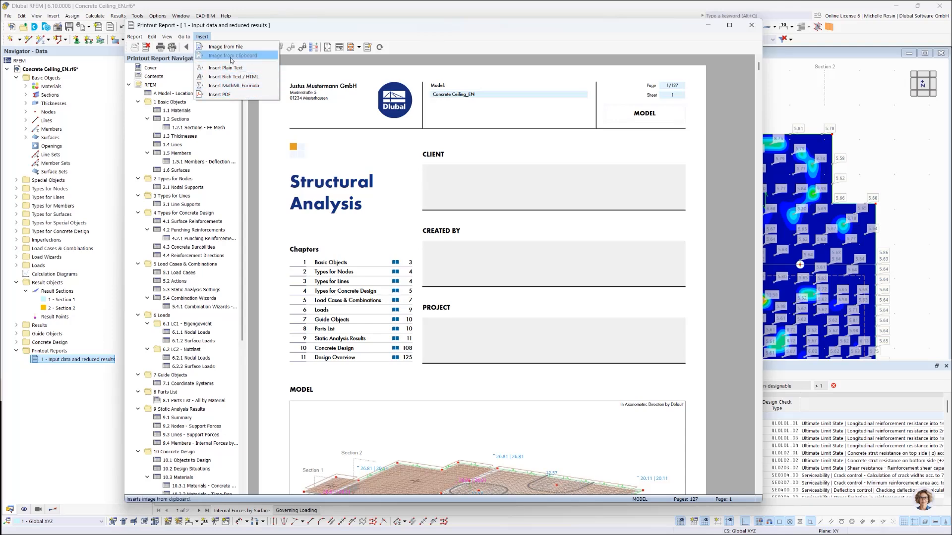
pyautogui.click(217, 95)
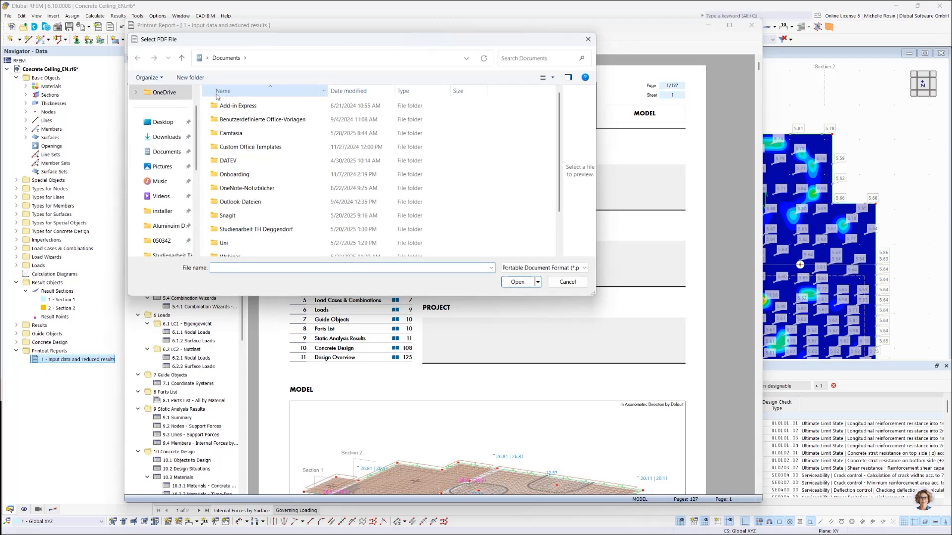
pyautogui.scroll(-2, 243, 199)
pyautogui.doubleClick(244, 210)
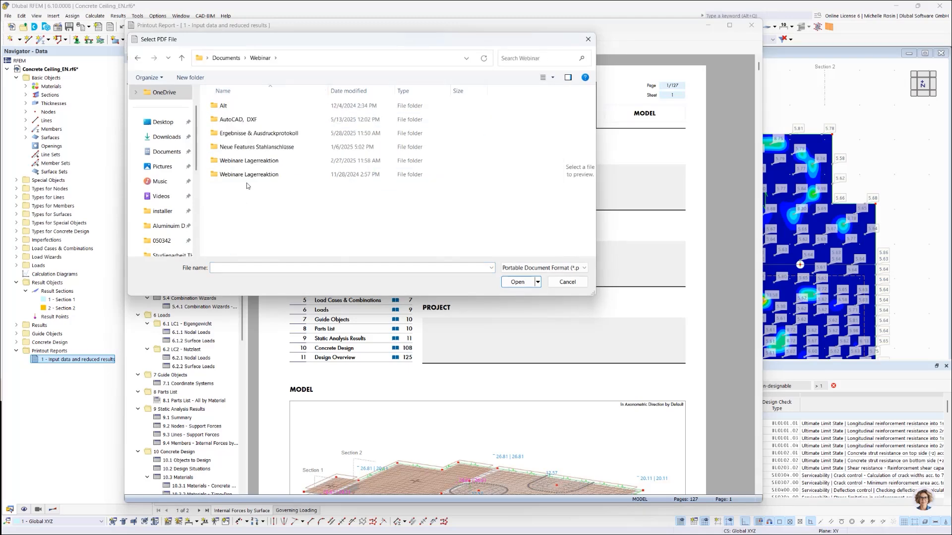
pyautogui.click(261, 133)
pyautogui.doubleClick(261, 133)
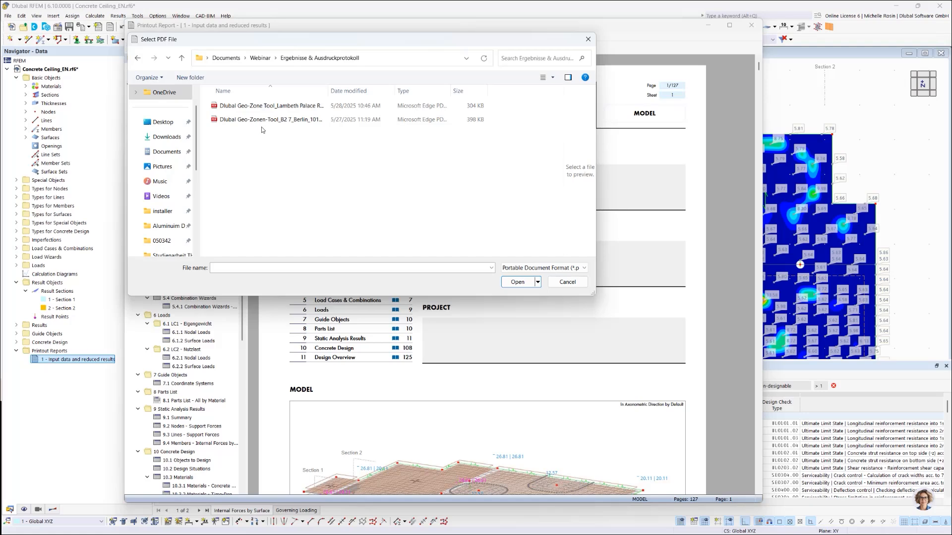
pyautogui.click(263, 105)
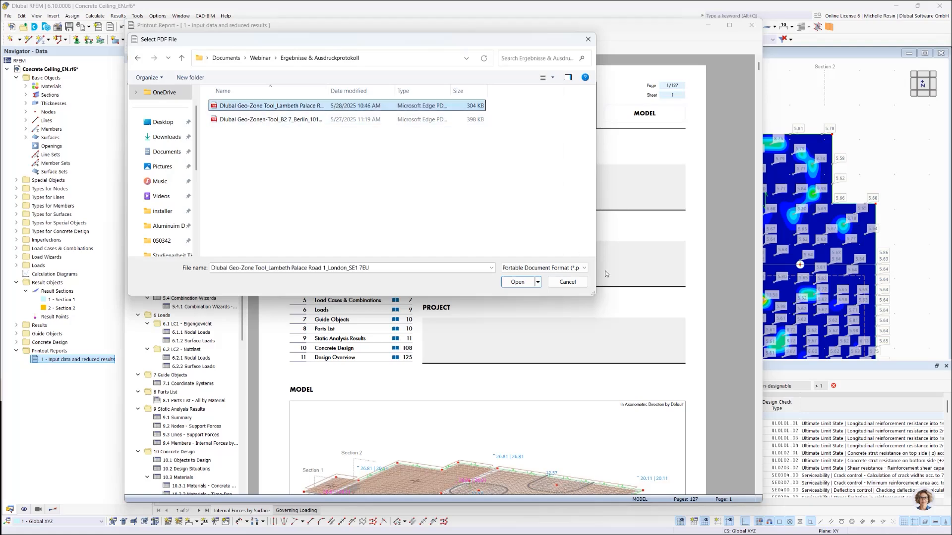
pyautogui.click(521, 285)
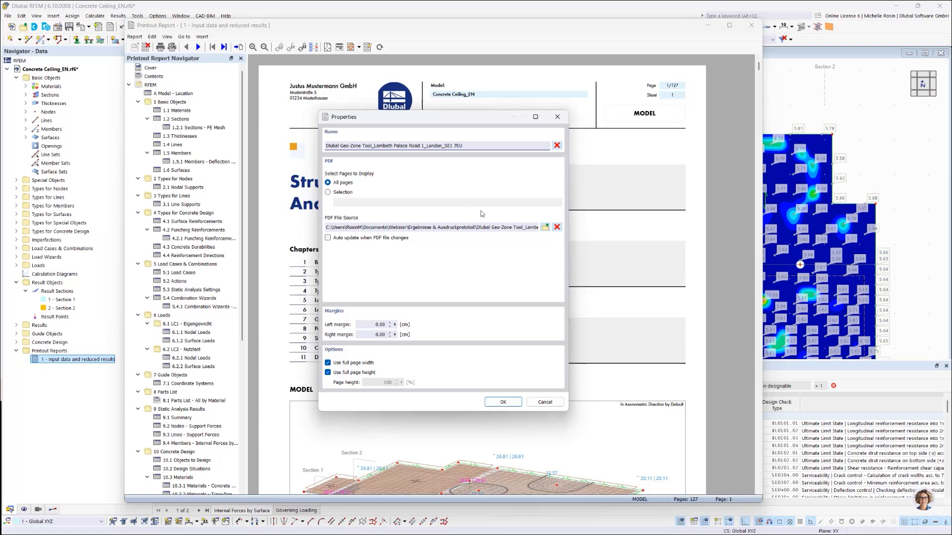
pyautogui.click(501, 403)
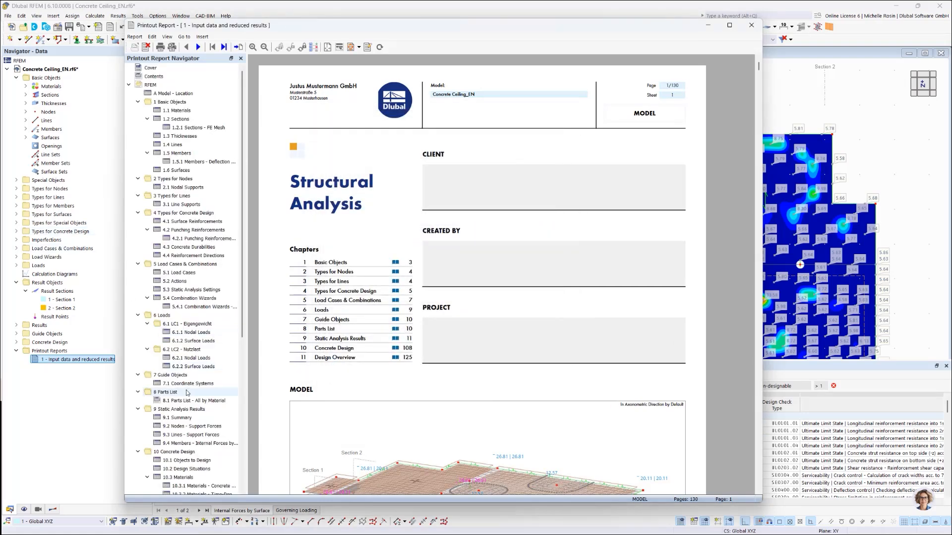
# Step: Display the inserted Geo-Zone Tool document under chapter 11 Design Overview and look over its location and snow load page
pyautogui.moveTo(243, 338); pyautogui.dragTo(246, 493)
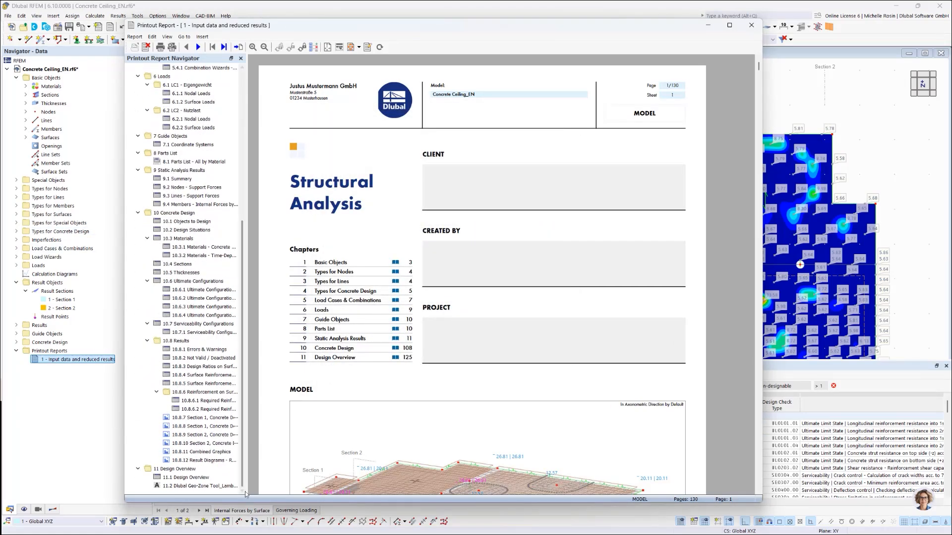
pyautogui.click(159, 488)
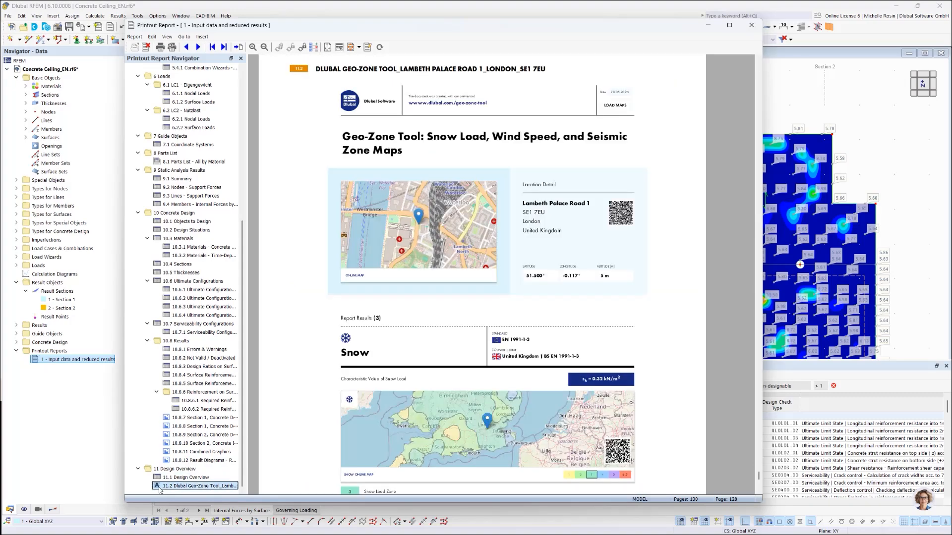
pyautogui.scroll(-8, 484, 406)
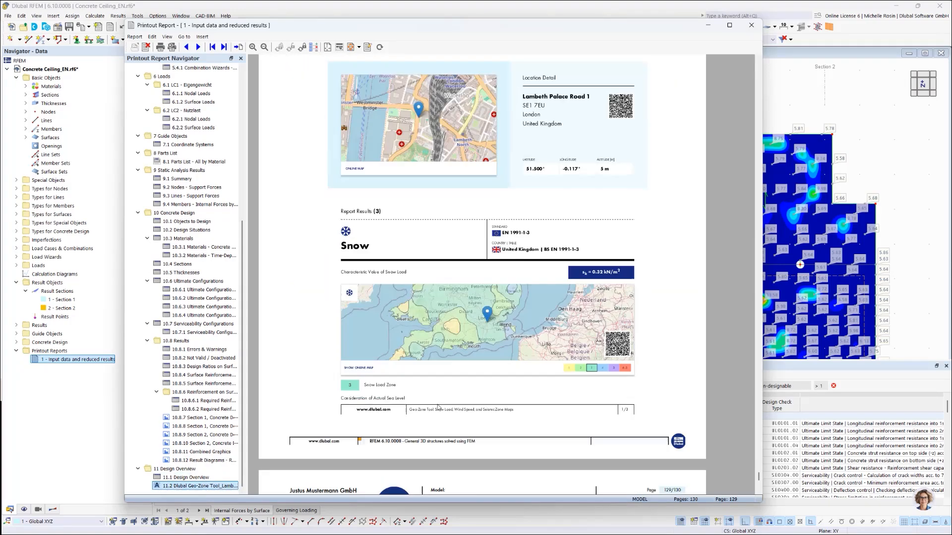
pyautogui.scroll(10, 435, 396)
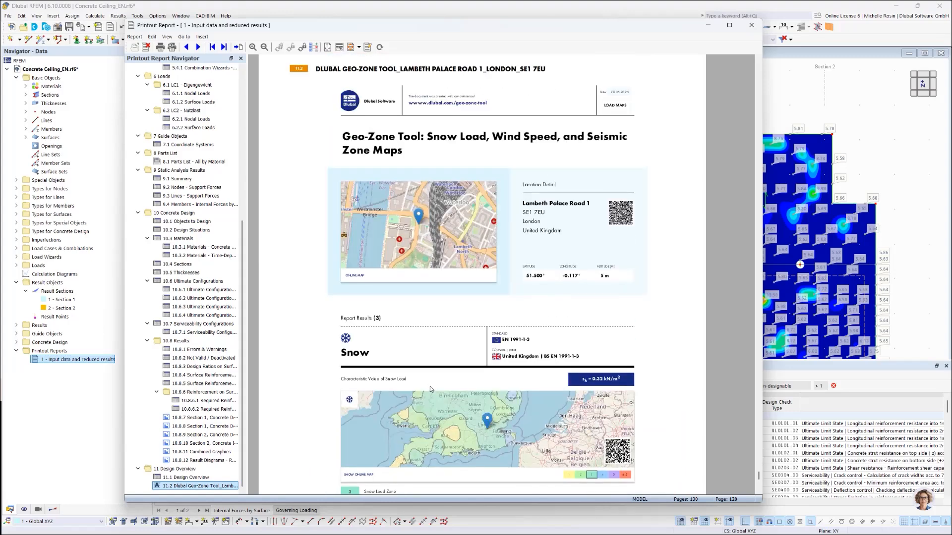
pyautogui.scroll(-1, 546, 242)
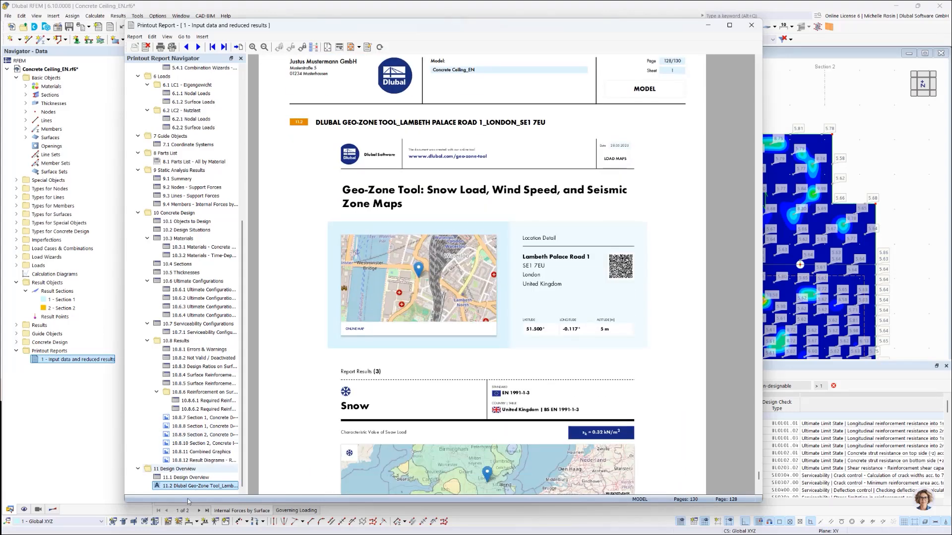
# Step: Move the Geo-Zone Tool document from the report's end to directly below A Model - Location
pyautogui.moveTo(179, 488); pyautogui.dragTo(166, 90)
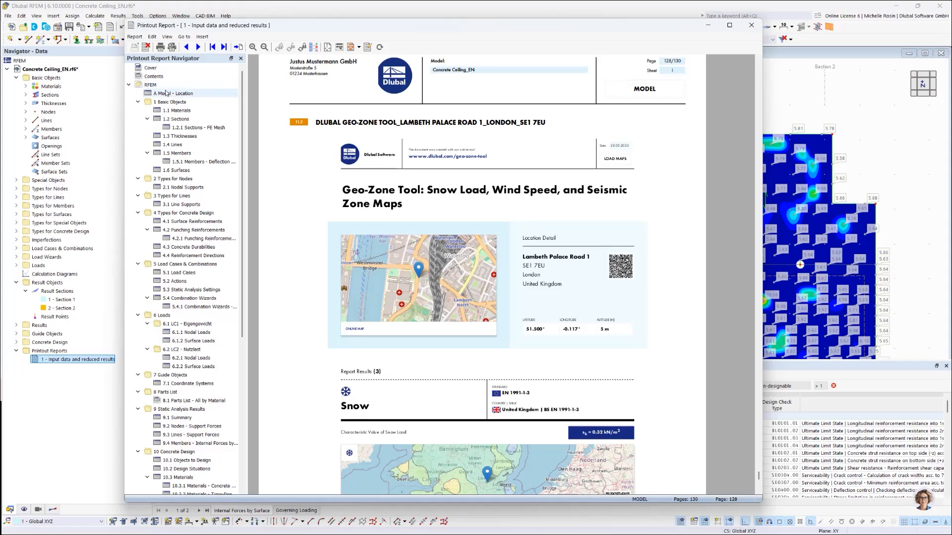
pyautogui.scroll(-9, 169, 493)
pyautogui.moveTo(171, 486); pyautogui.dragTo(169, 101)
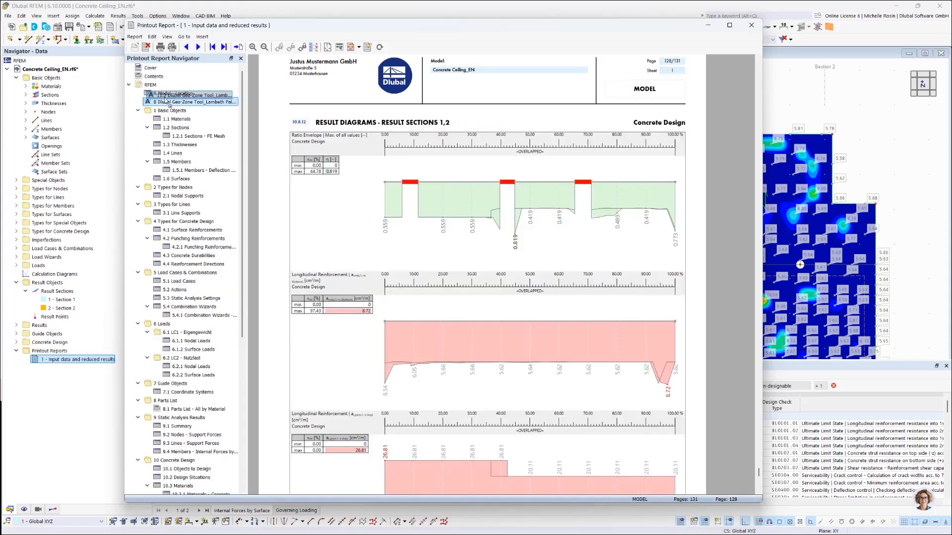
# Step: Show the Geo-Zone Tool chapter at its new place and look through its snow and wind load pages
pyautogui.click(181, 102)
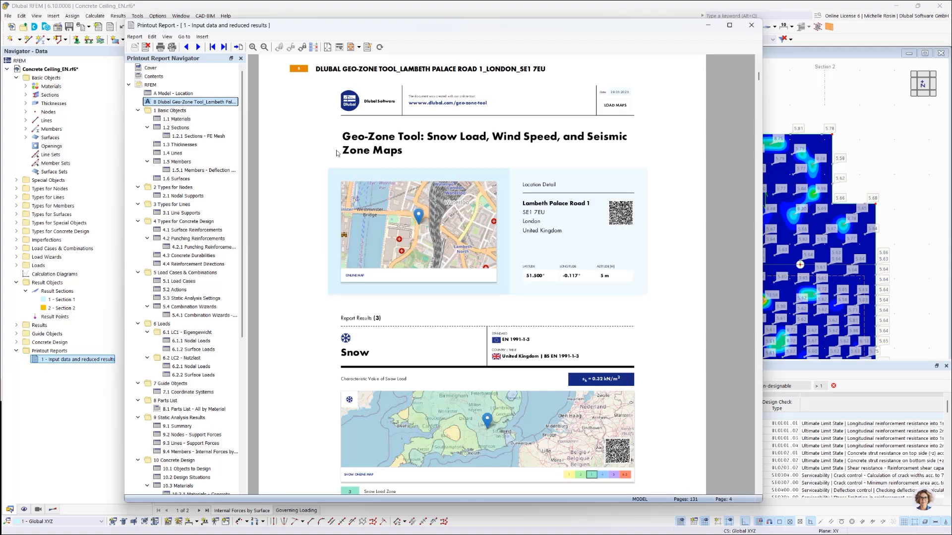
pyautogui.scroll(3, 587, 275)
pyautogui.scroll(-12, 586, 275)
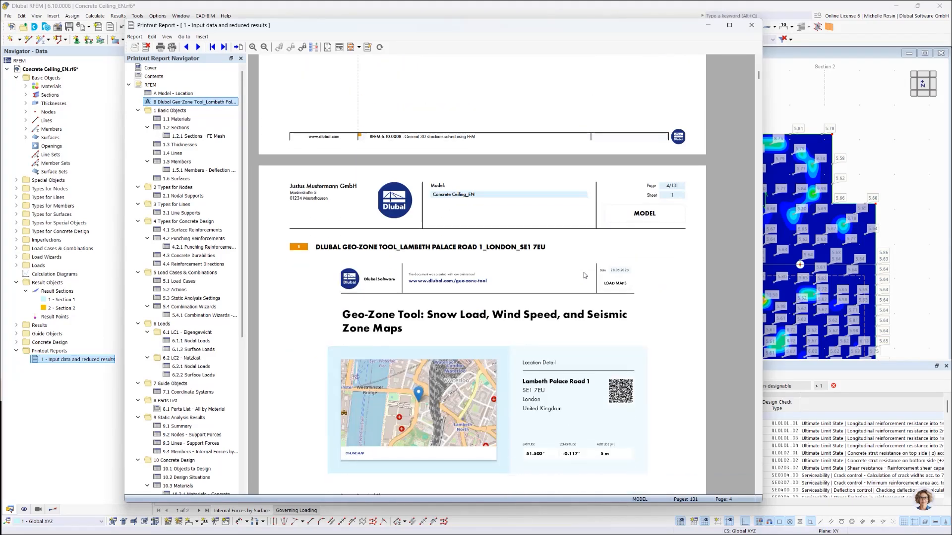
pyautogui.scroll(-10, 583, 275)
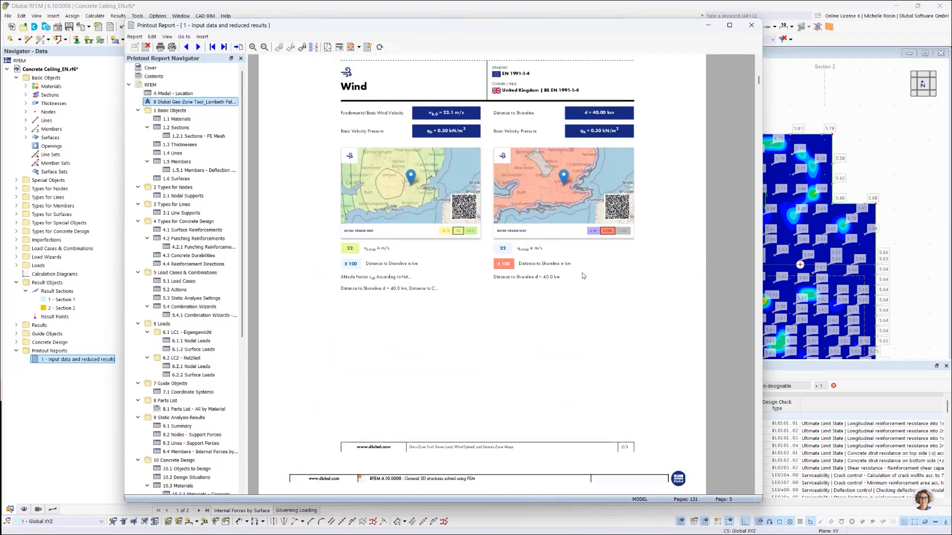
pyautogui.scroll(15, 583, 275)
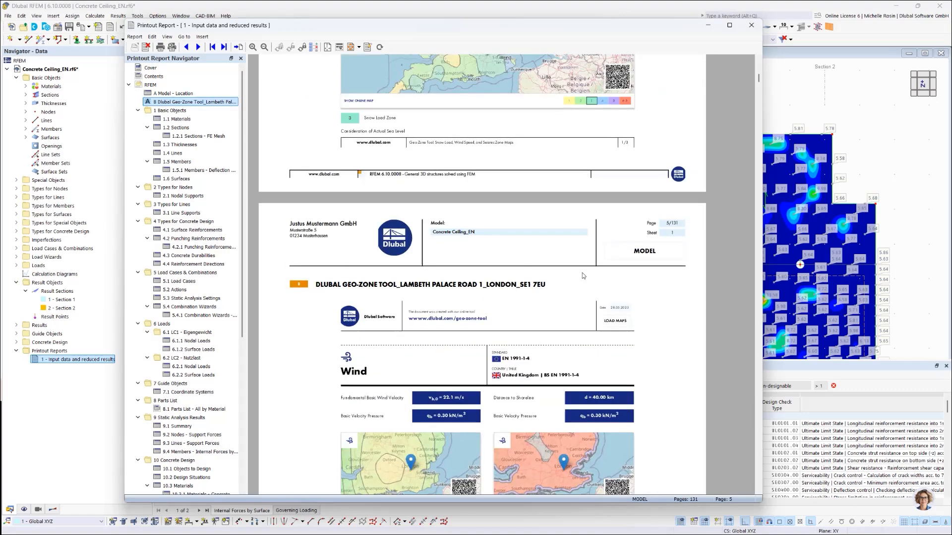
pyautogui.scroll(9, 433, 255)
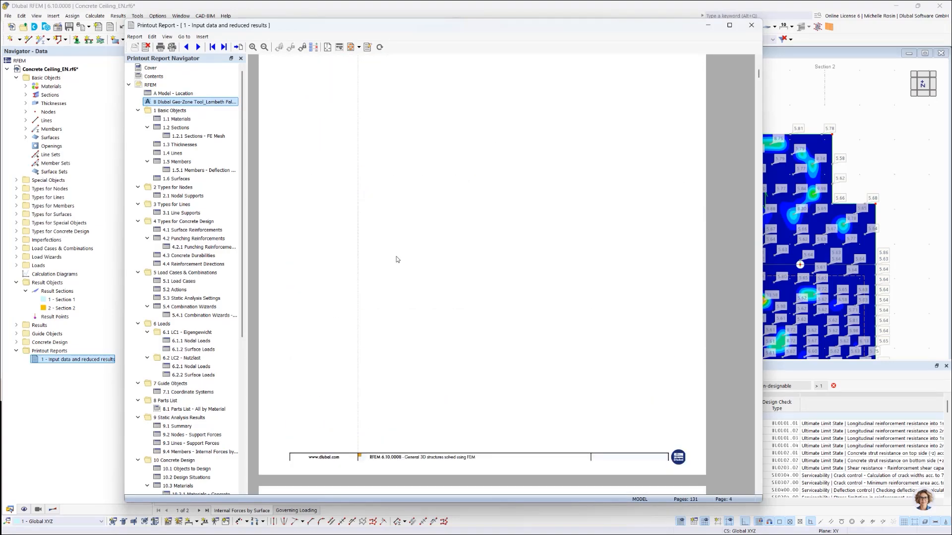
# Step: Try the report's cover page settings by switching the cover page and its preview image off and back on
pyautogui.click(172, 47)
pyautogui.click(362, 79)
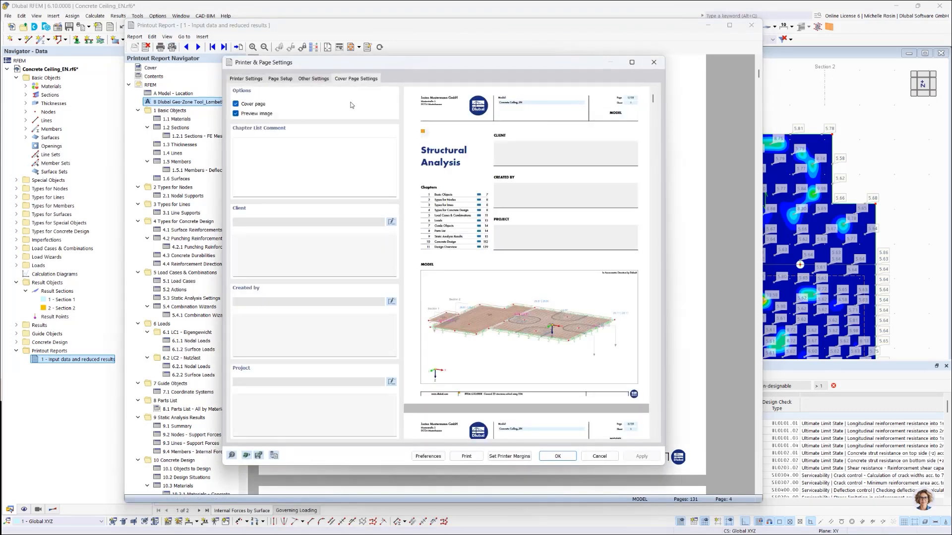
pyautogui.click(255, 105)
pyautogui.click(255, 104)
pyautogui.click(251, 114)
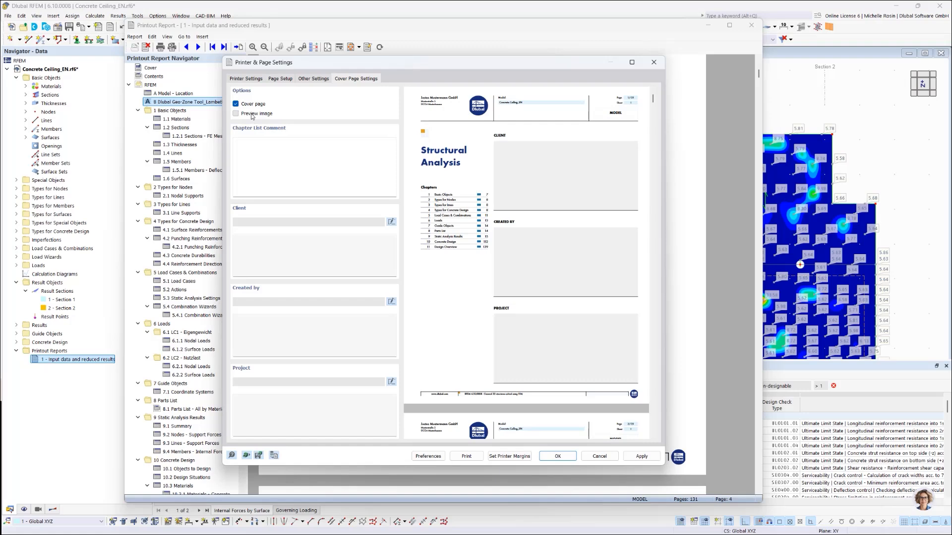
pyautogui.click(252, 114)
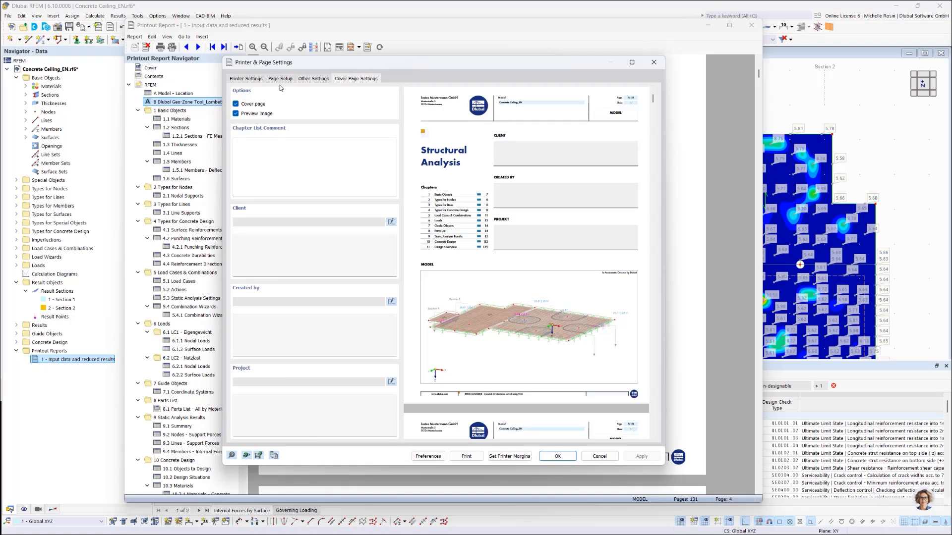
# Step: Toggle the report header off and on, check the printer settings, and discard the printer and page settings
pyautogui.click(308, 81)
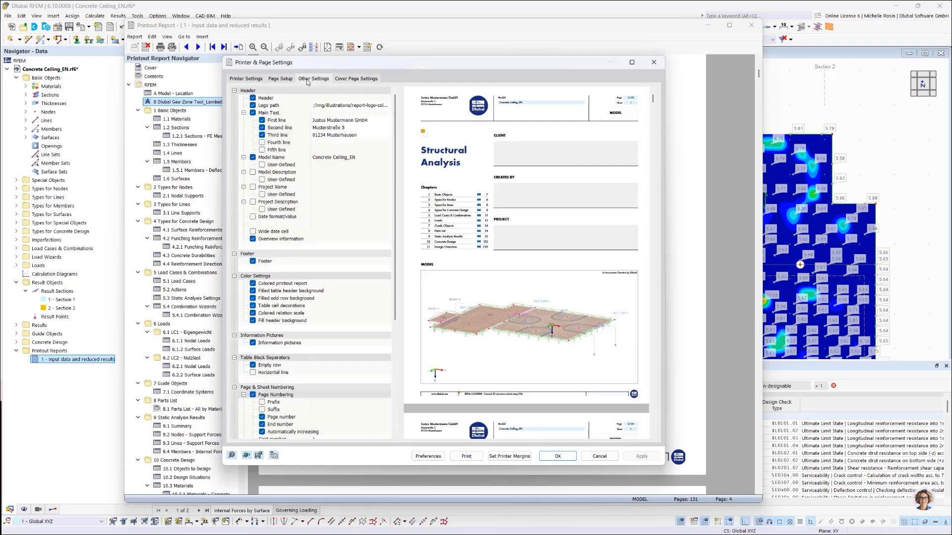
pyautogui.click(253, 98)
pyautogui.click(252, 99)
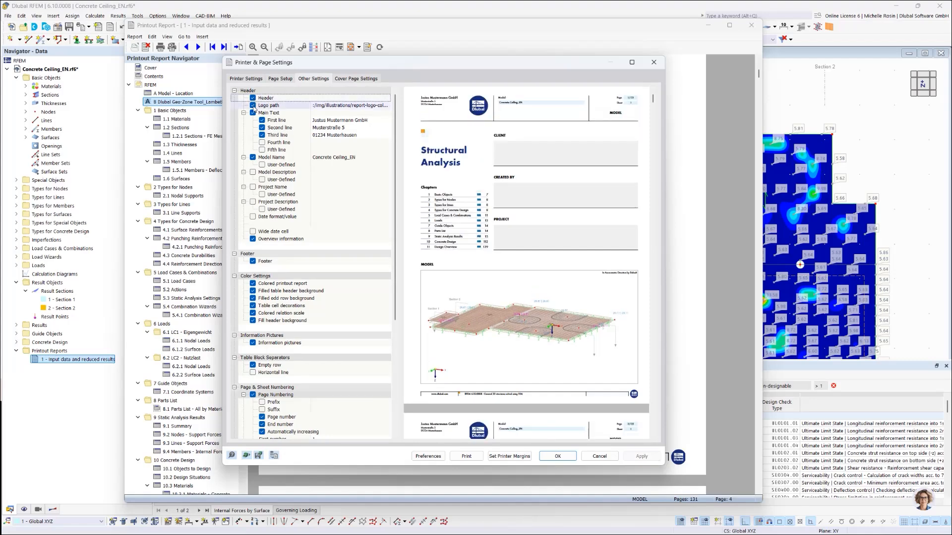
pyautogui.click(247, 80)
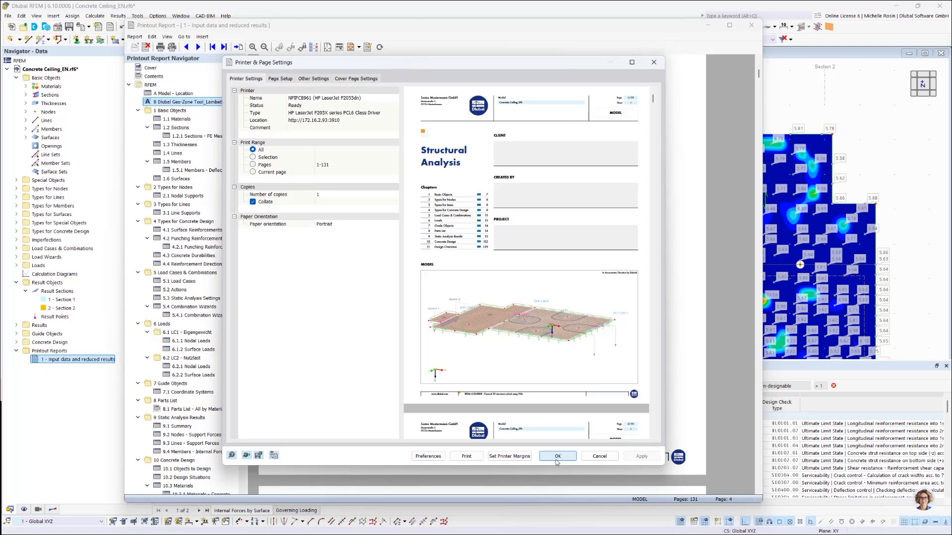
pyautogui.click(599, 457)
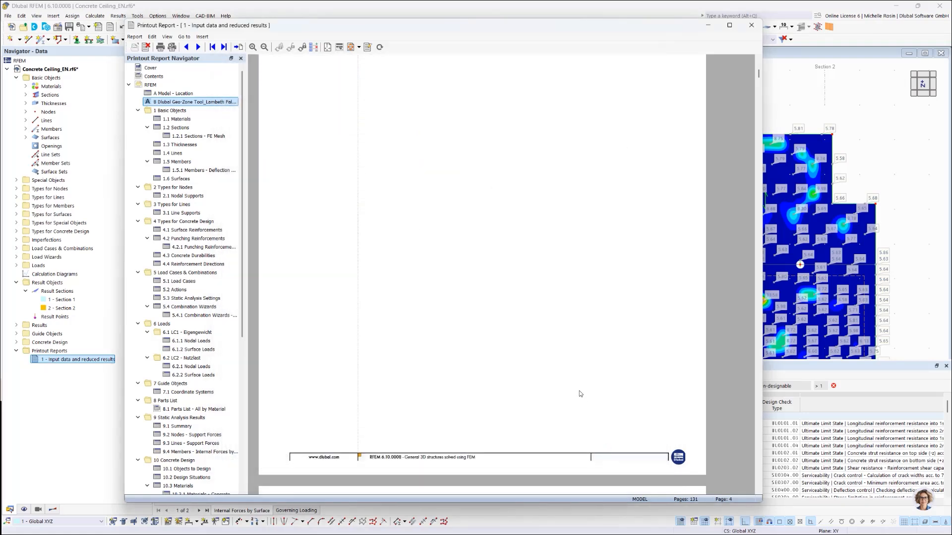
# Step: Look over the Geo-Zone Tool page once more and minimize the printout report to return to the model
pyautogui.scroll(-8, 577, 391)
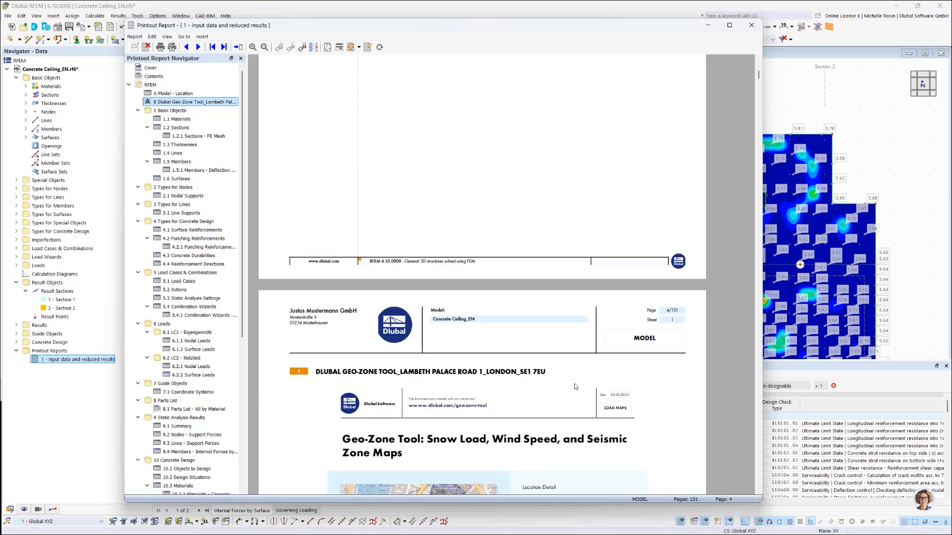
pyautogui.scroll(-3, 575, 386)
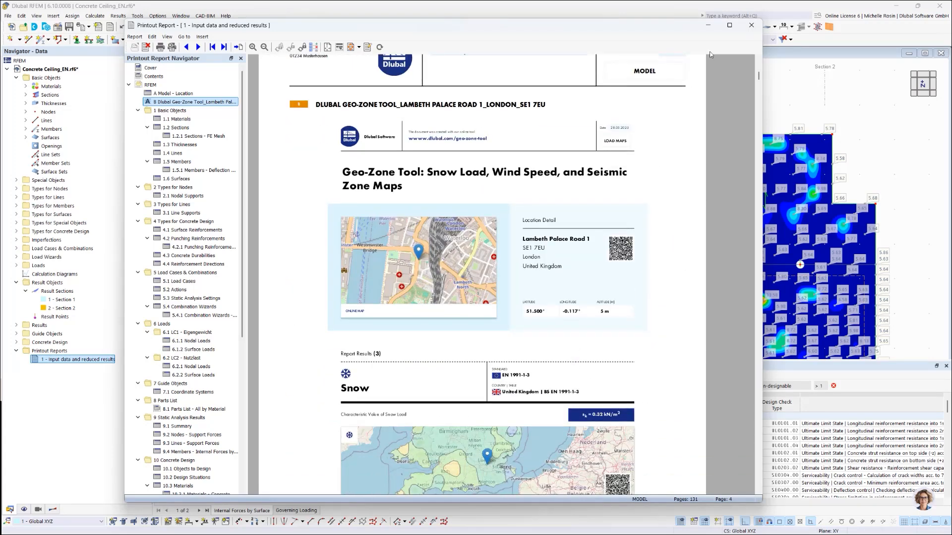
pyautogui.click(708, 25)
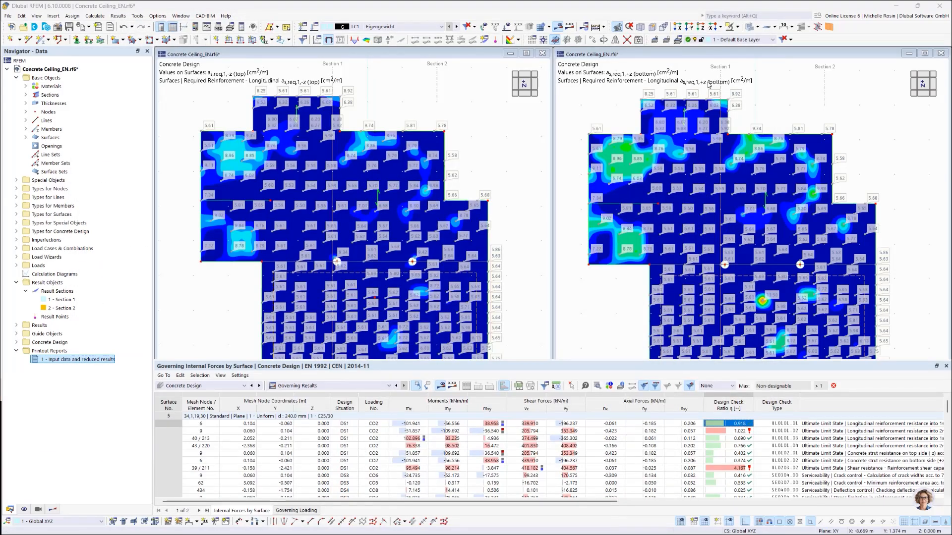